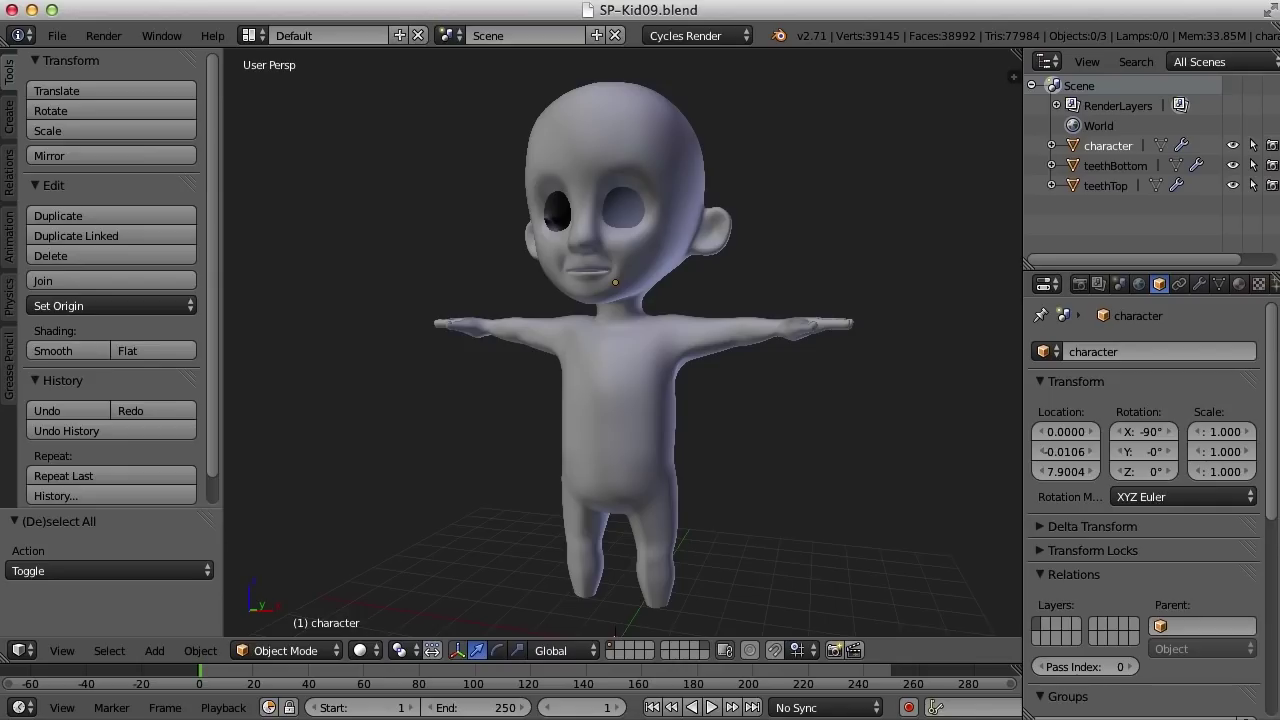
Step: Add a UV sphere at the 3D cursor and centre the view on it, enlarging its creation settings
scroll(771, 477, down, 2)
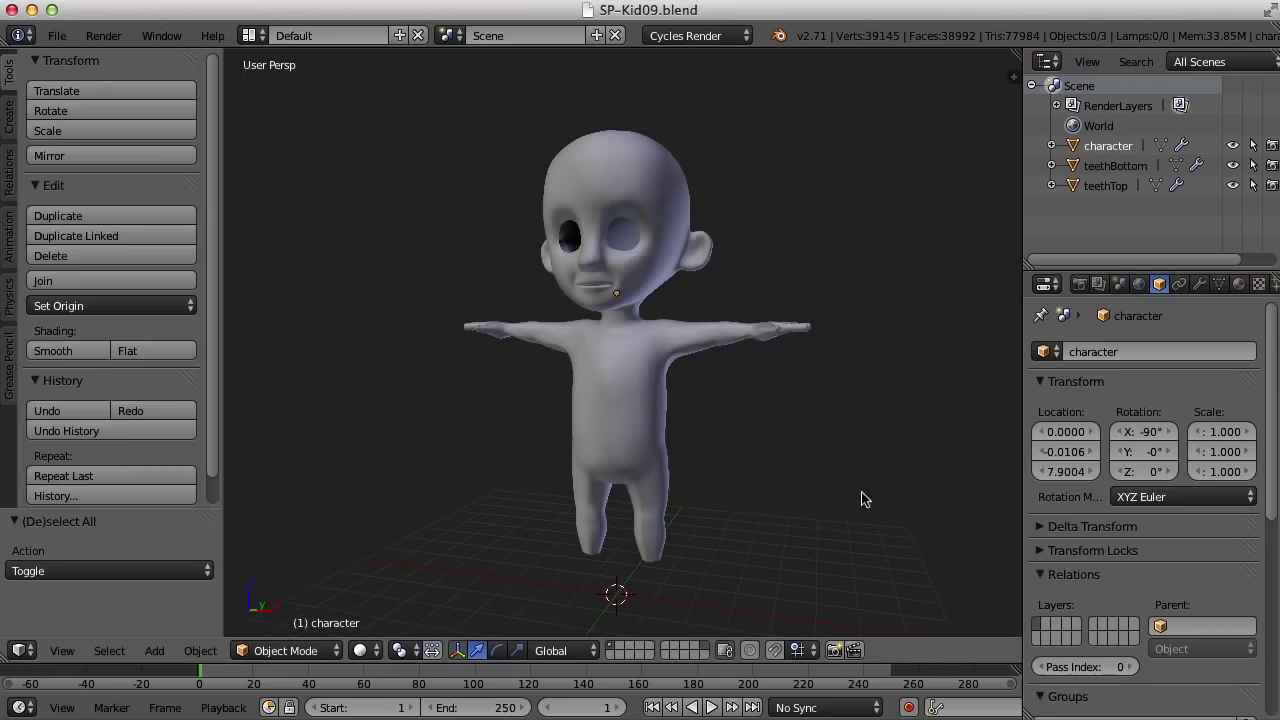
click(9, 117)
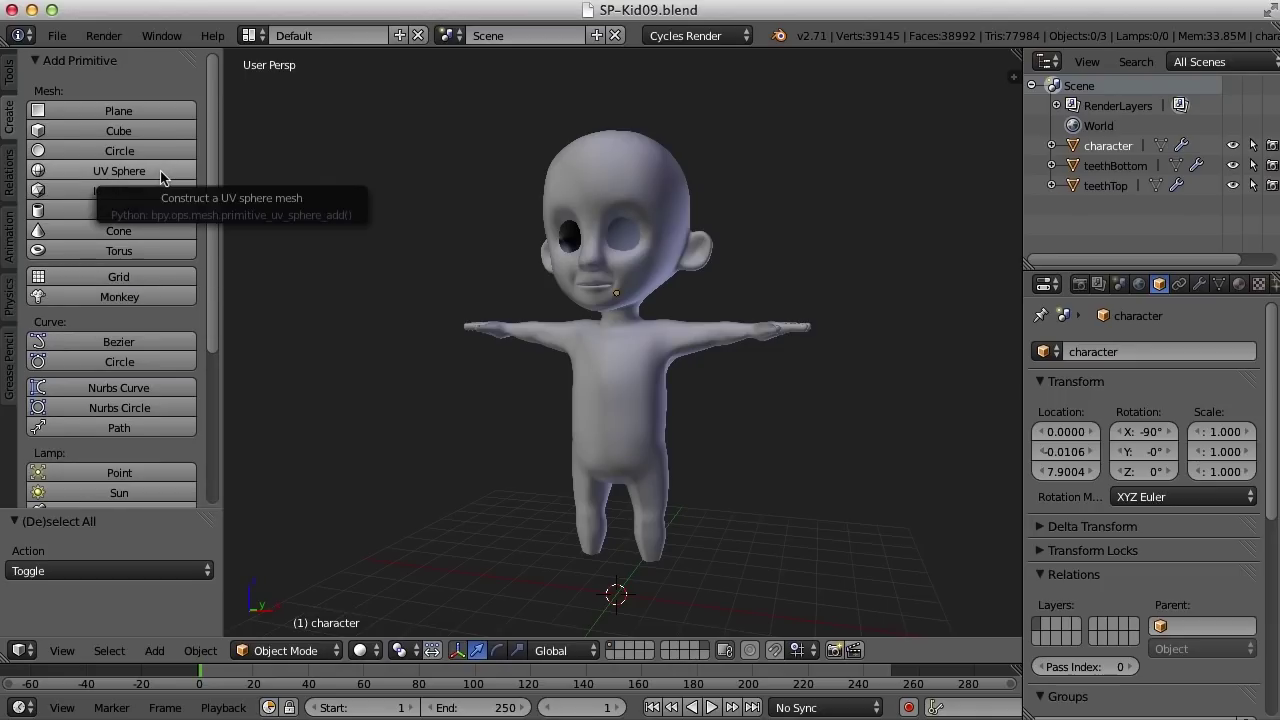
click(119, 171)
key(KP_Decimal)
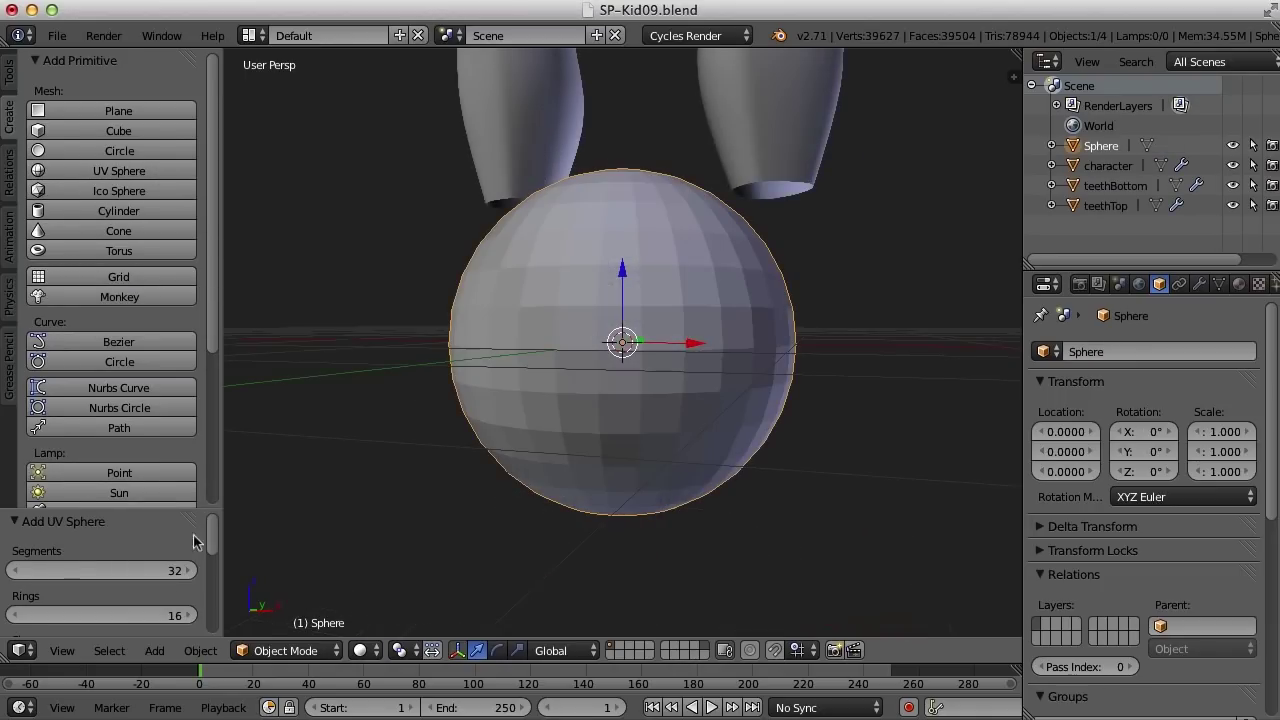
drag(167, 510, 171, 451)
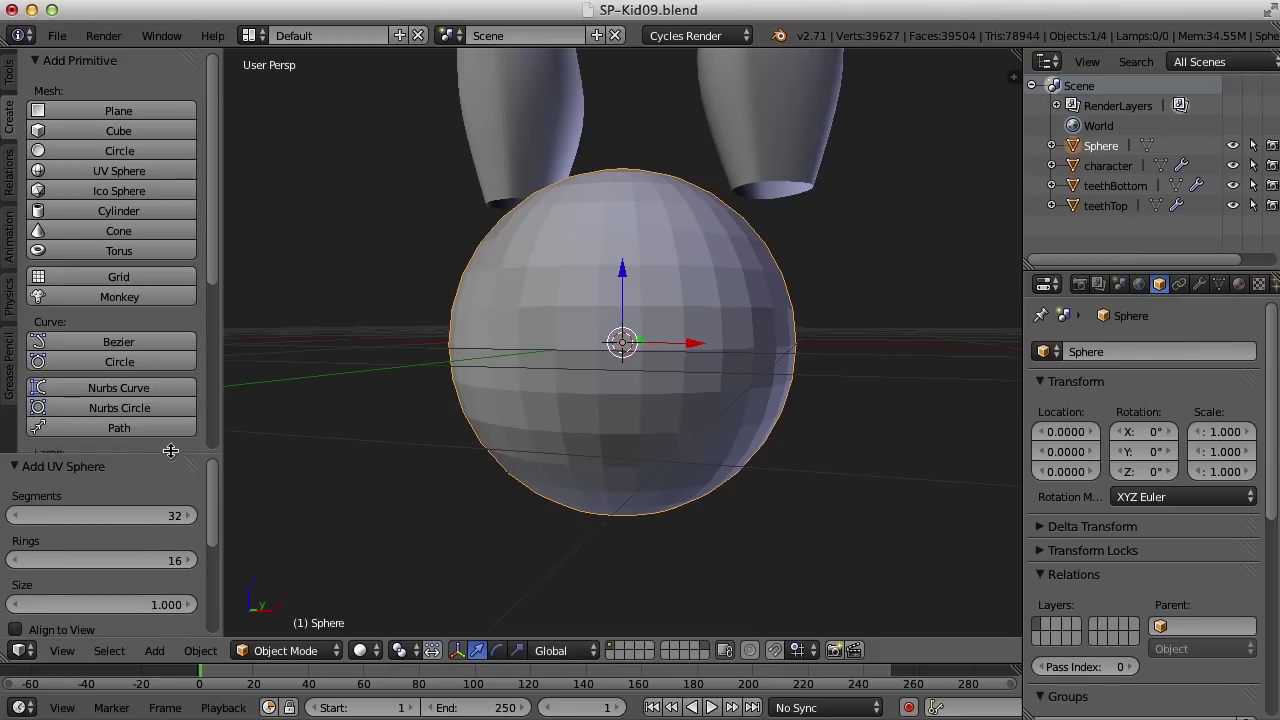
scroll(215, 511, down, 2)
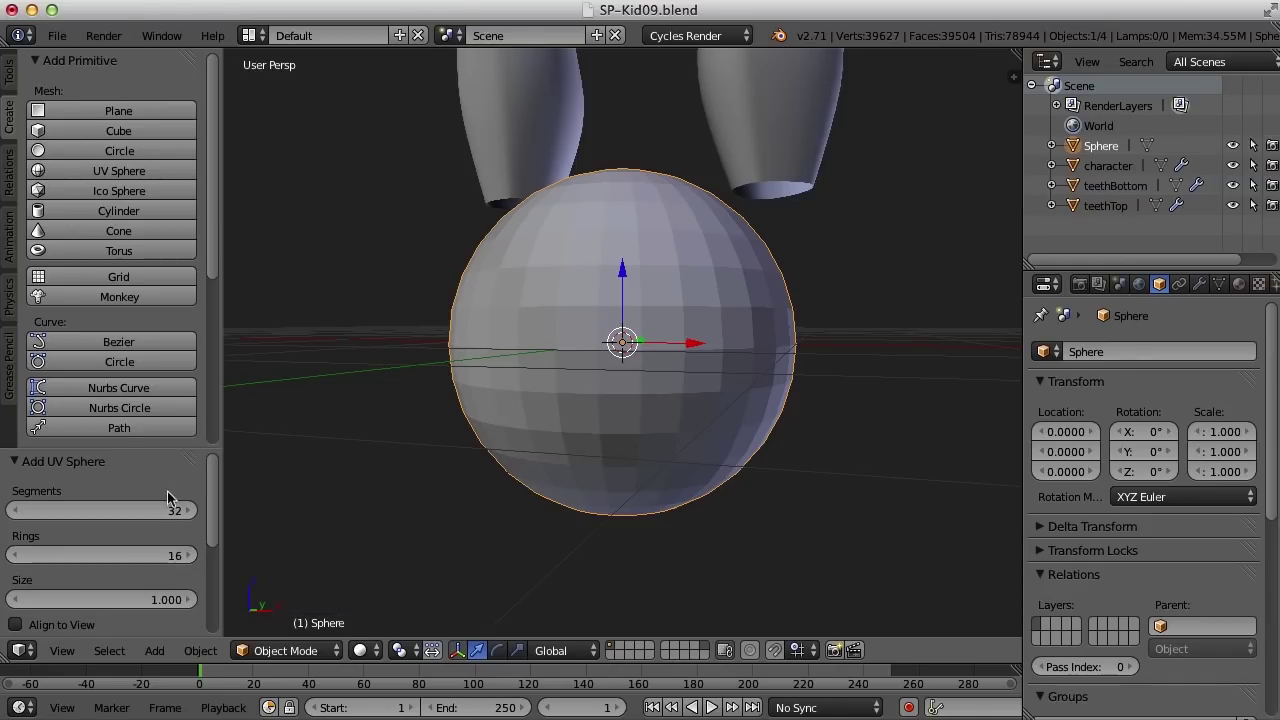
Step: Set the UV sphere's segment count to 24
click(176, 511)
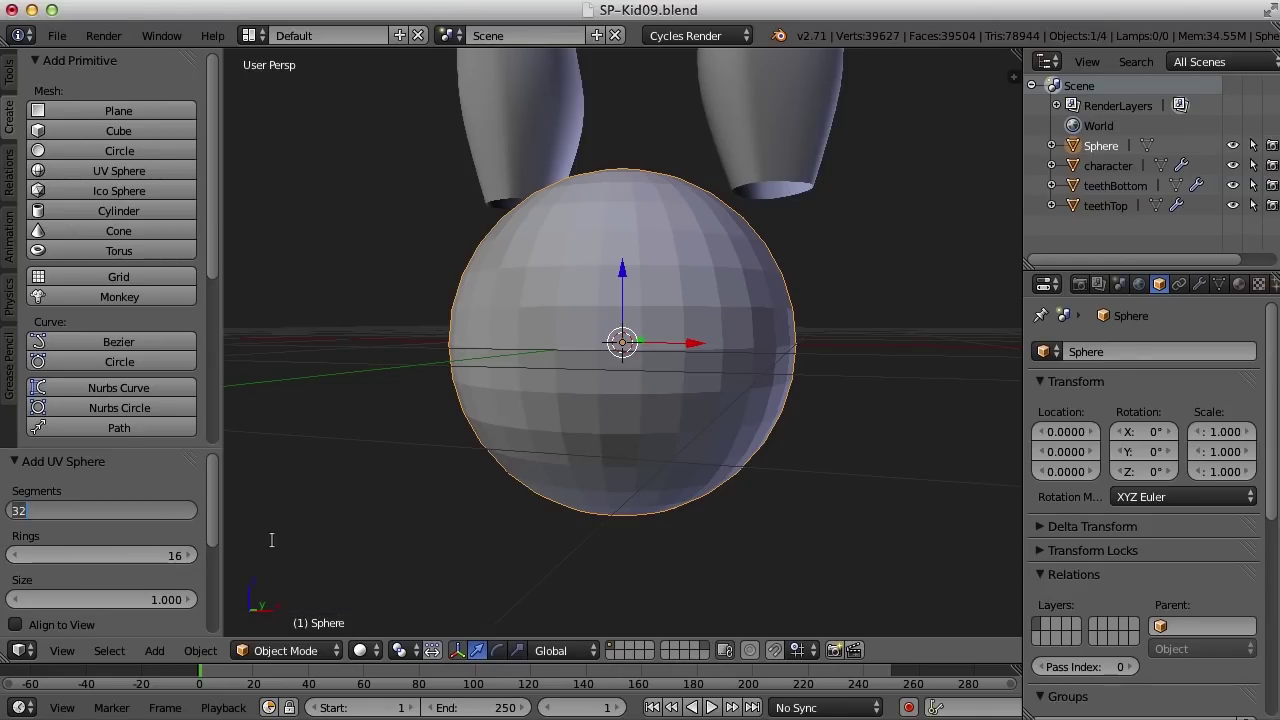
text(24)
key(Return)
middle_drag(280, 557, 222, 487)
Step: Set the UV sphere to 16 segments and 24 rings
click(175, 511)
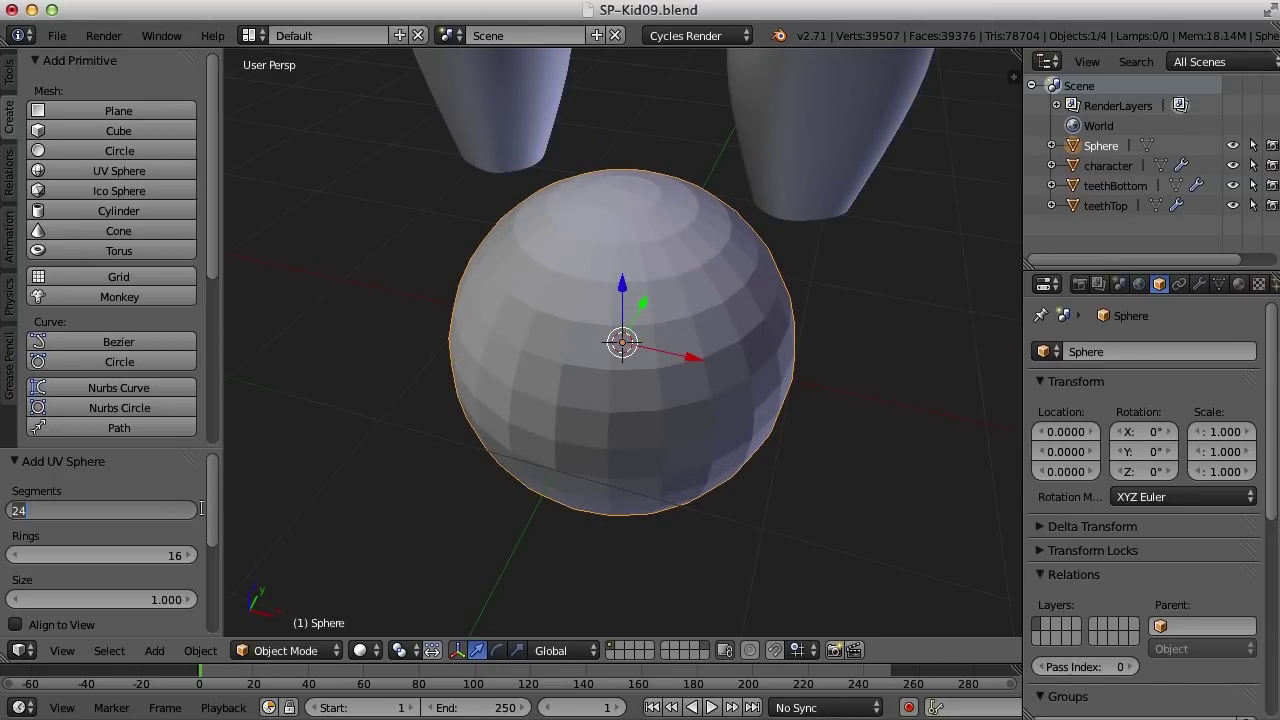
text(16)
key(Tab)
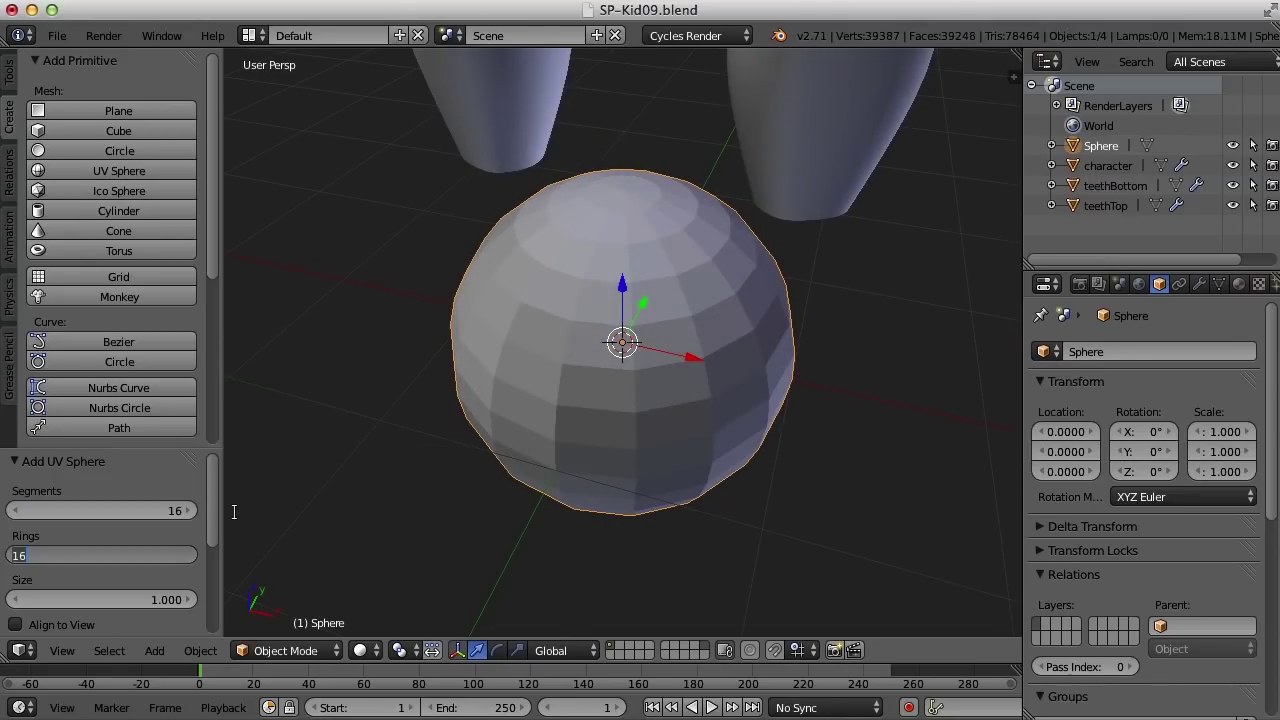
text(24)
key(Return)
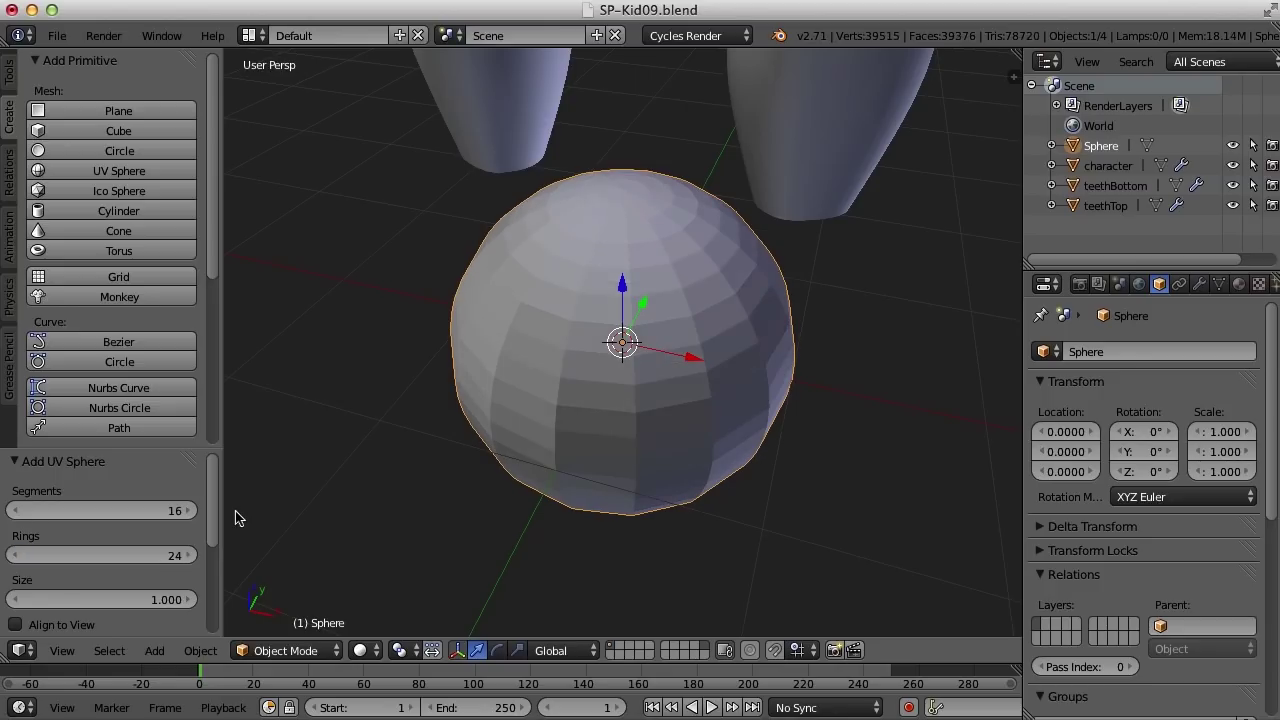
middle_drag(745, 484, 777, 417)
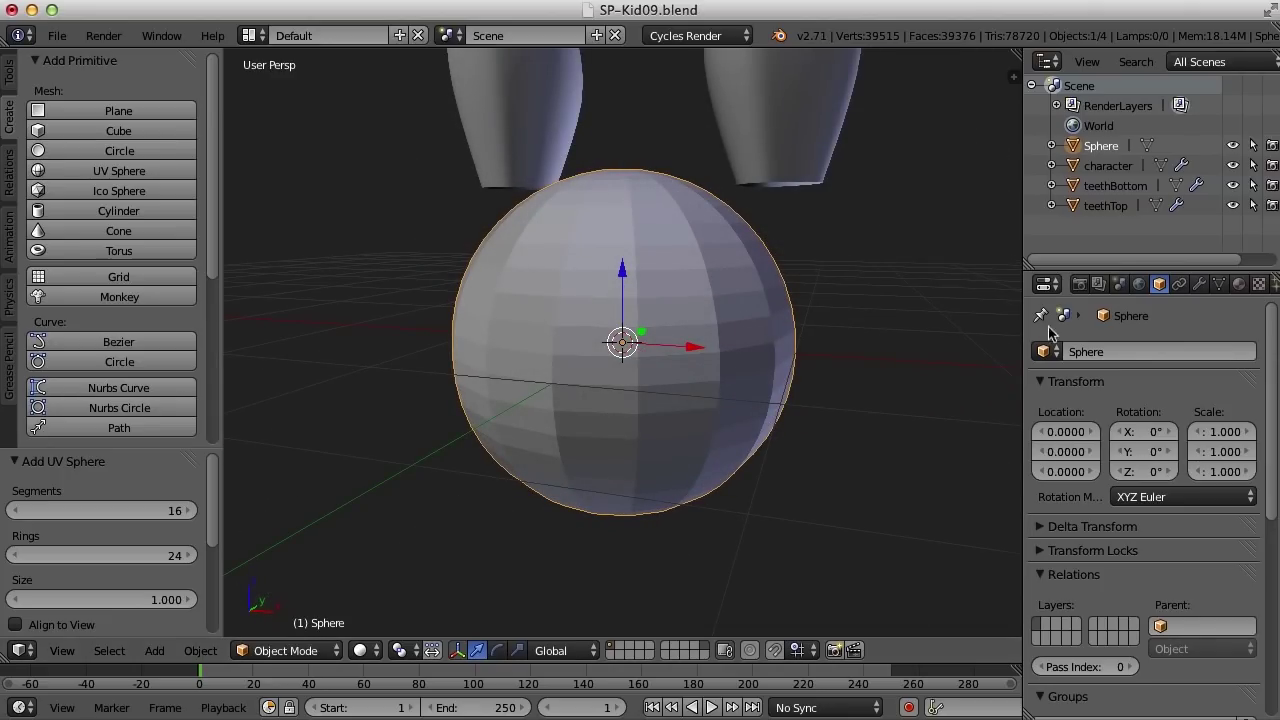
Step: Add a Subdivision Surface modifier to the sphere with 2 view subdivisions and Optimal Display enabled, and shade the sphere smooth
drag(1024, 367, 985, 373)
scroll(929, 391, down, 2)
click(1159, 284)
click(1091, 352)
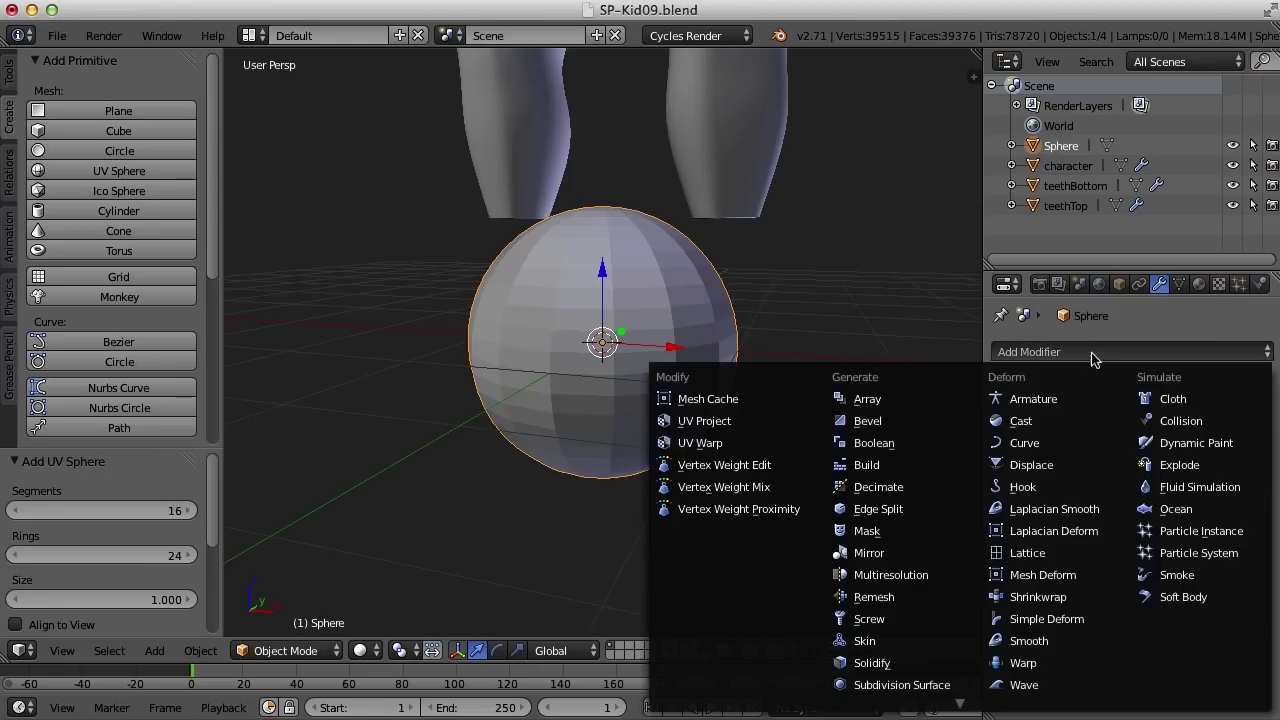
click(902, 685)
click(1117, 490)
click(1146, 512)
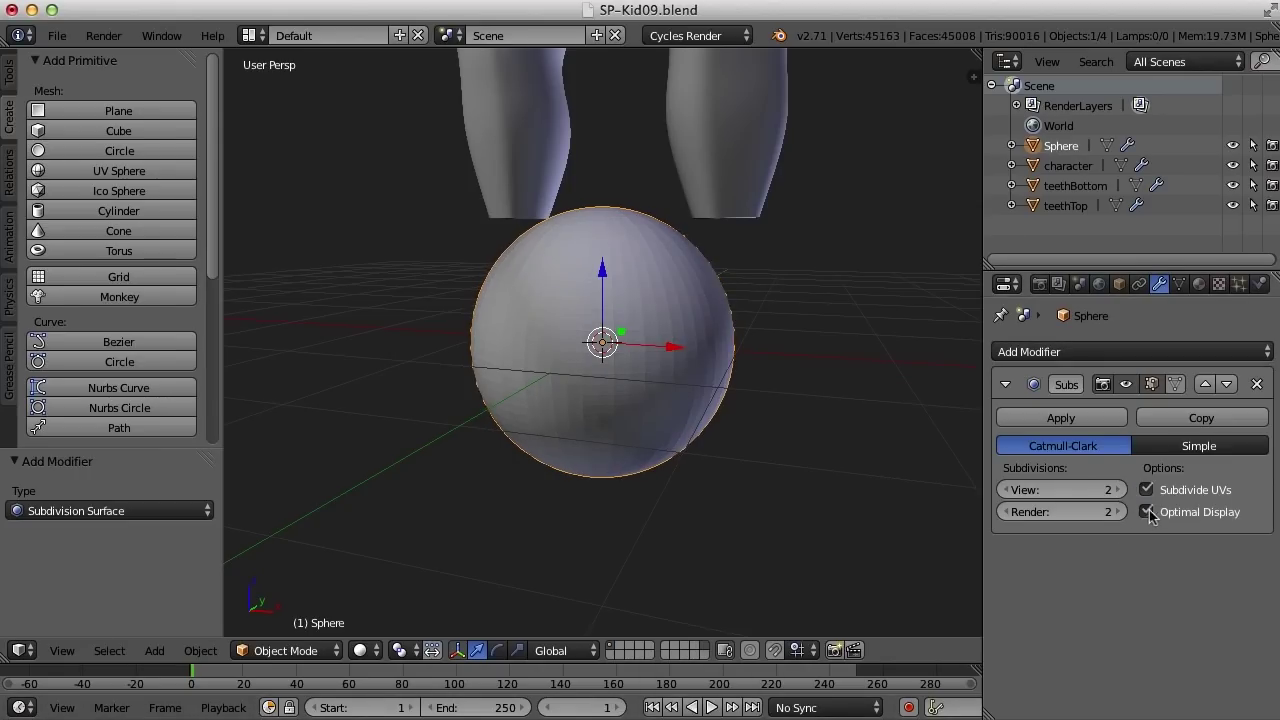
click(10, 72)
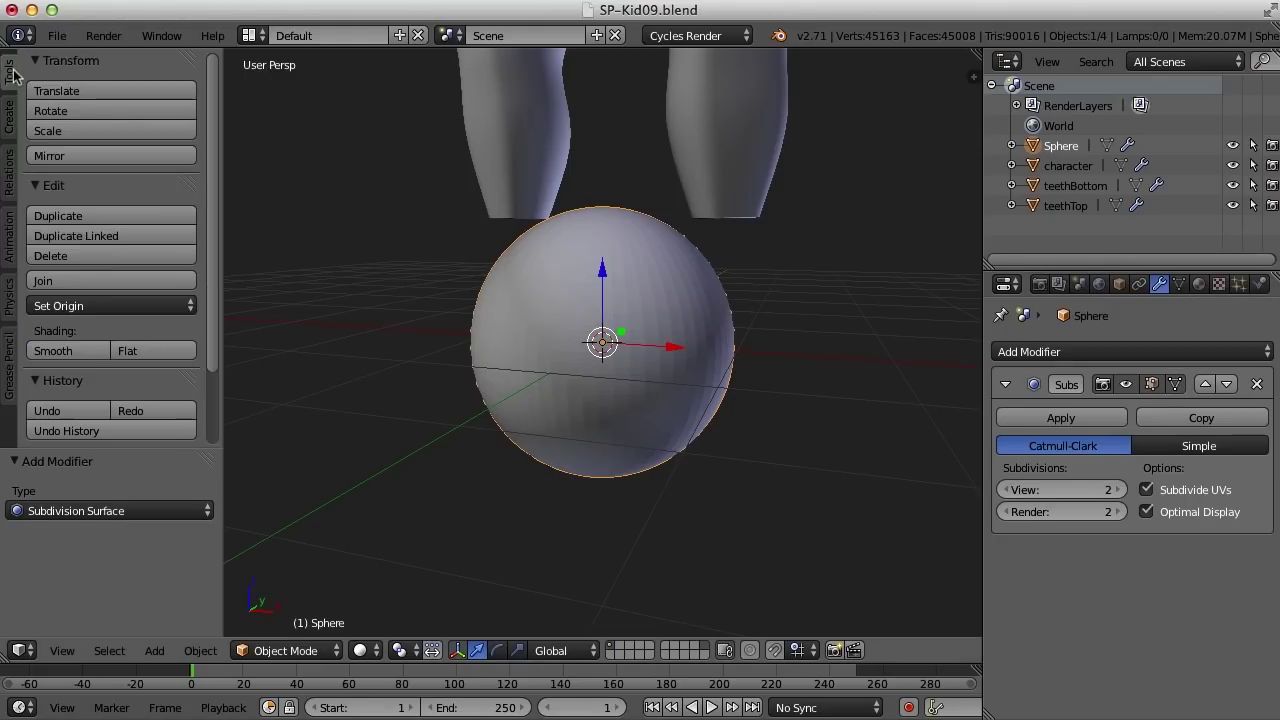
click(74, 352)
Step: Rotate the sphere to exactly 90° on the X axis and check its mesh orientation in Edit Mode
key(n)
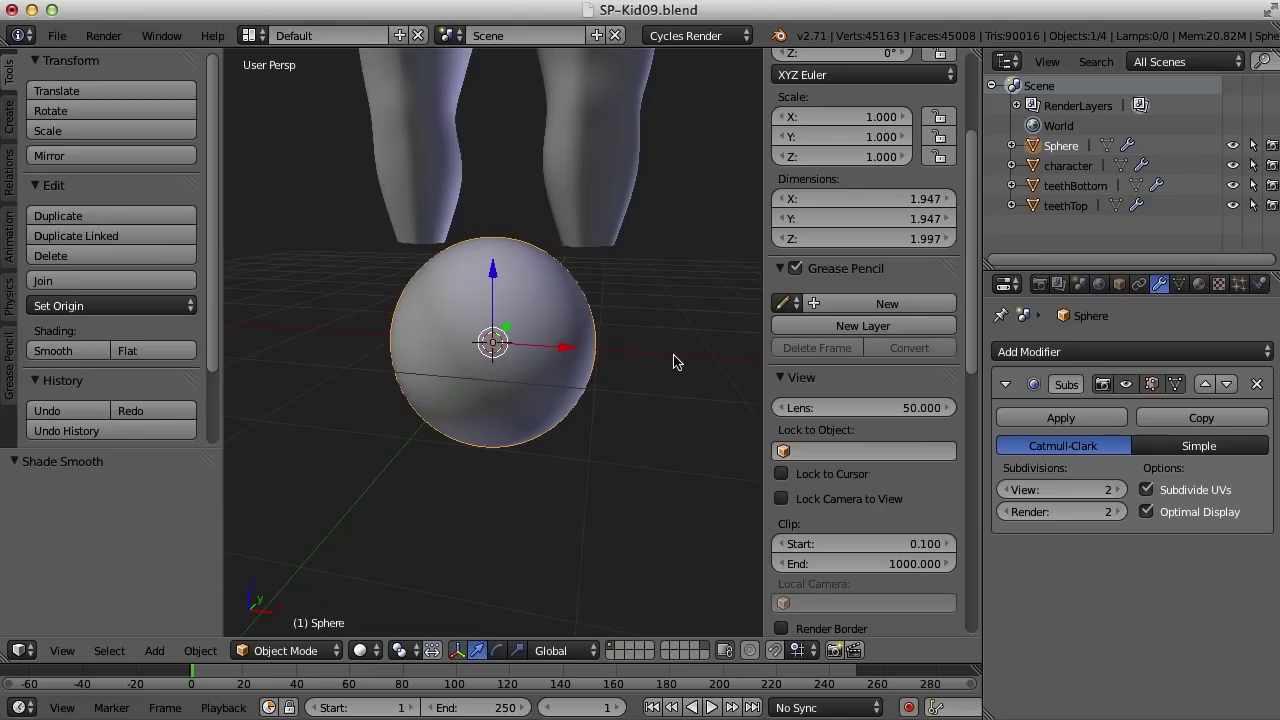
key(ctrl+alt+r)
drag(486, 298, 488, 330)
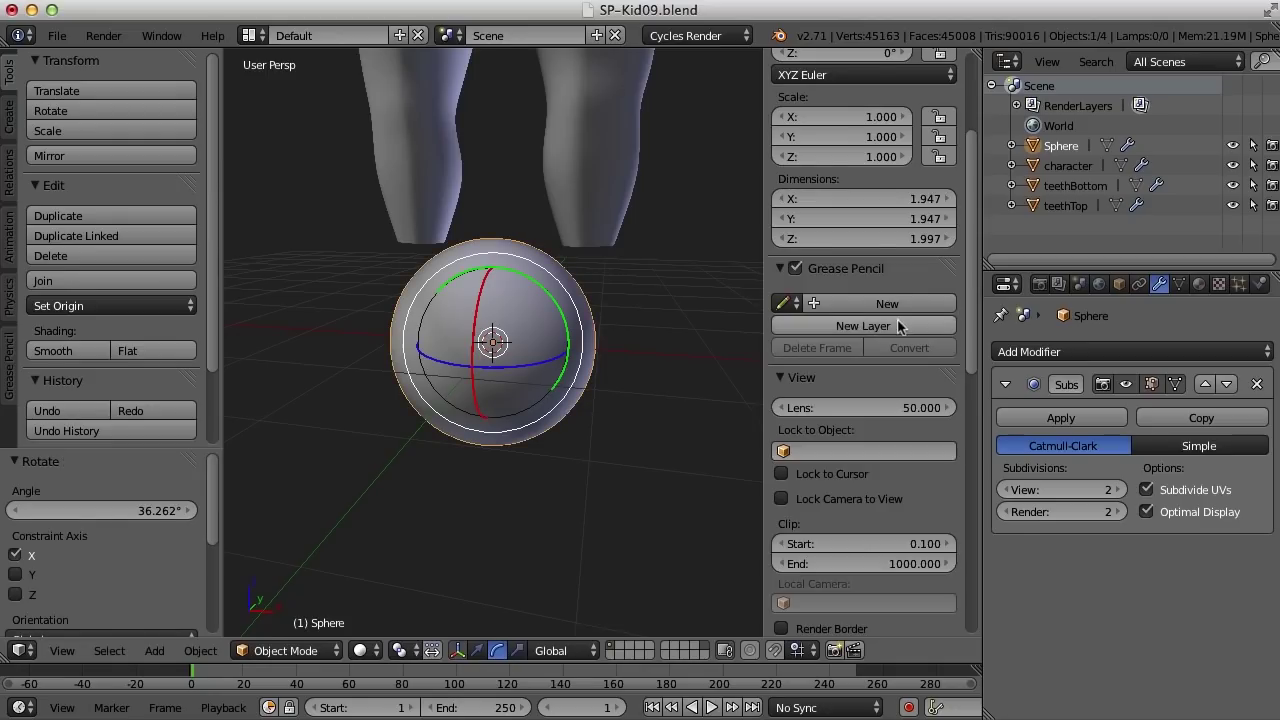
scroll(896, 320, up, 5)
click(860, 192)
text(90)
key(Return)
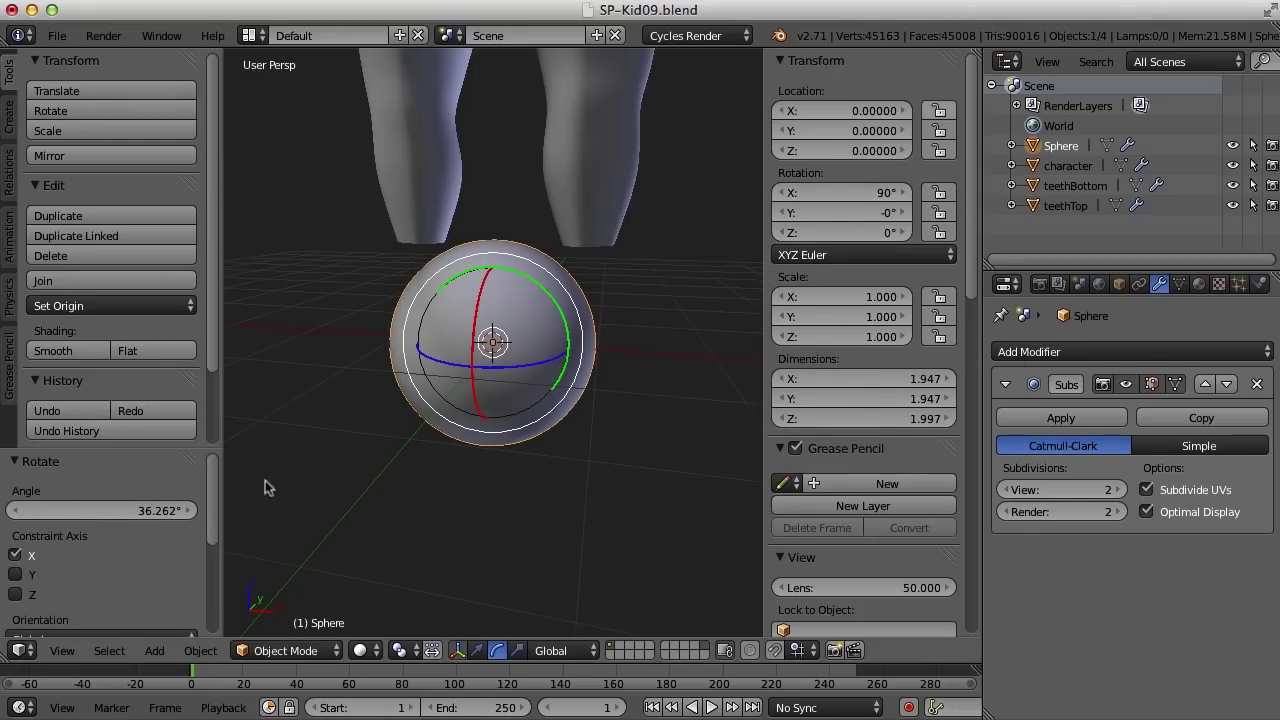
key(Tab)
middle_drag(572, 487, 574, 451)
key(Tab)
Step: Move the sphere to layer 2, display only that layer, and deselect all of the sphere's mesh
scroll(574, 475, up, 2)
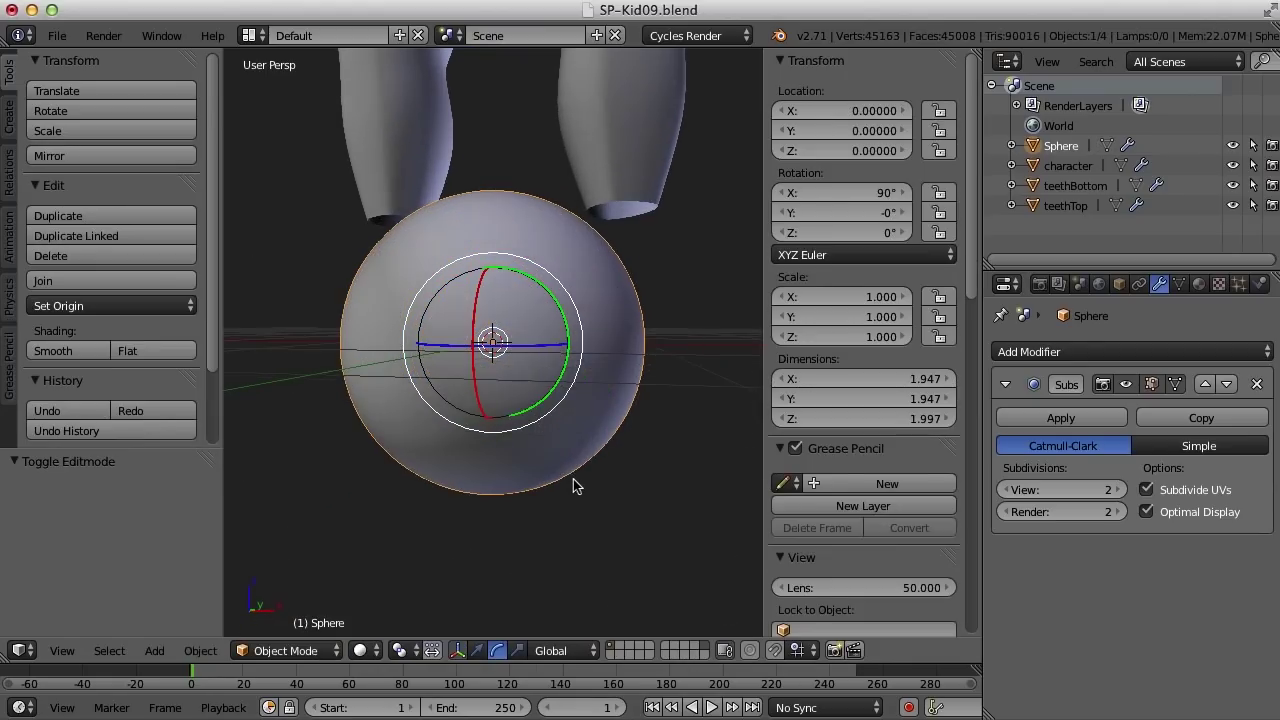
scroll(579, 492, down, 2)
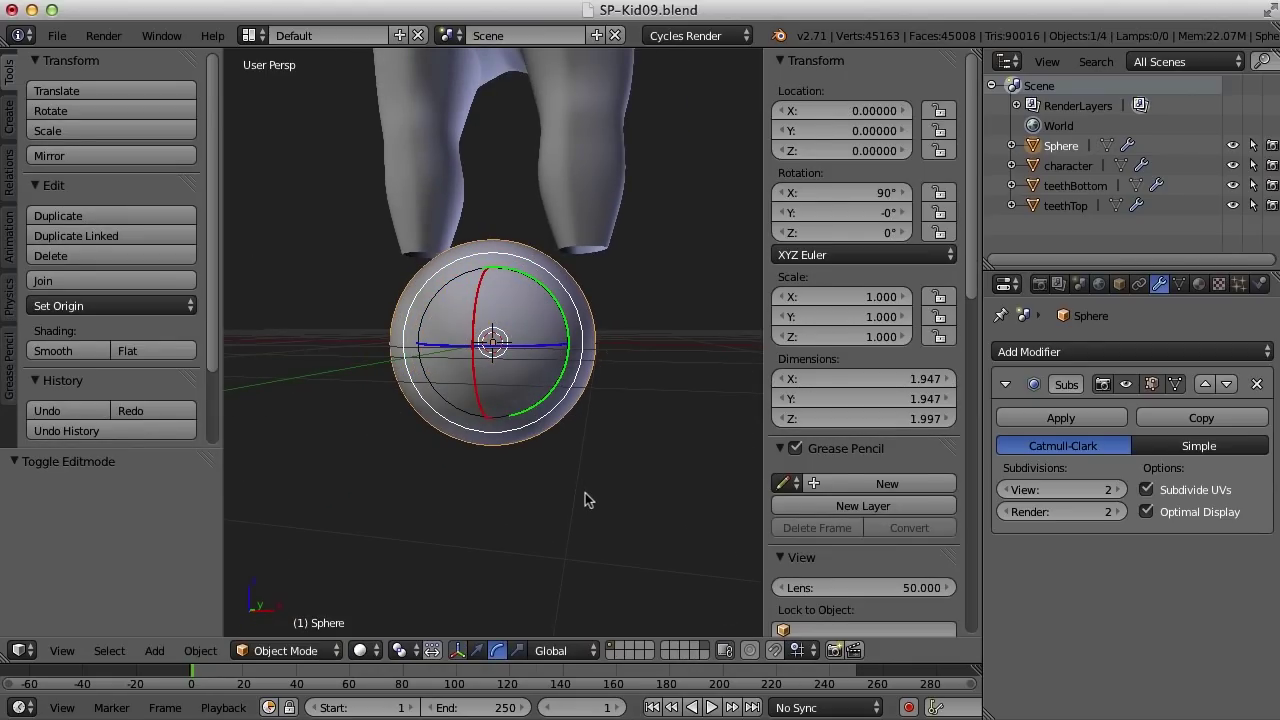
key(m)
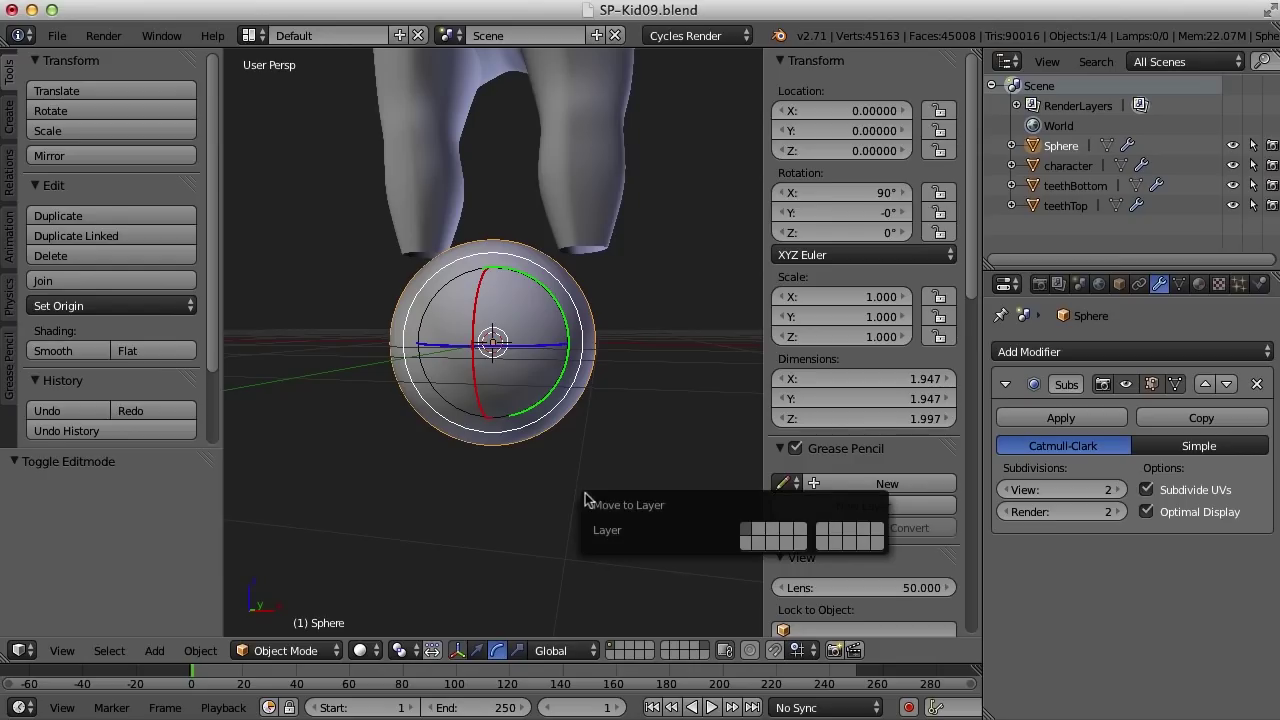
click(760, 535)
key(2)
key(Tab)
key(a)
key(n)
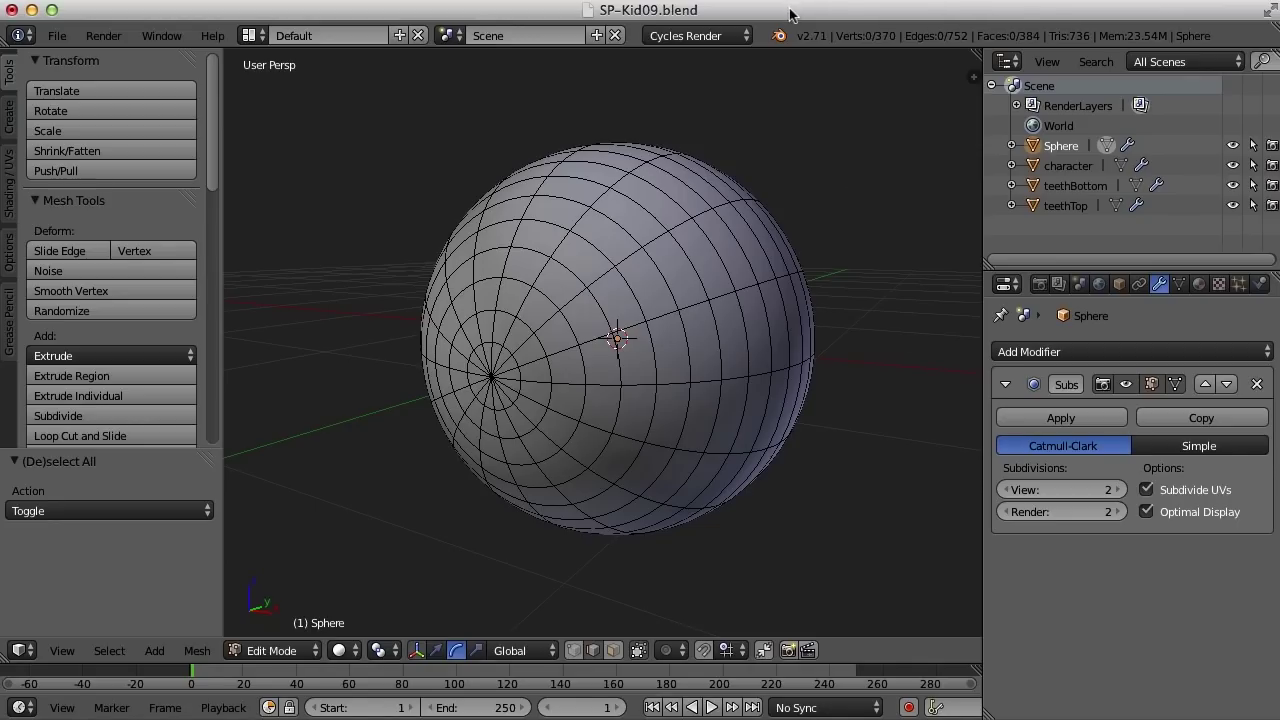
key(Tab)
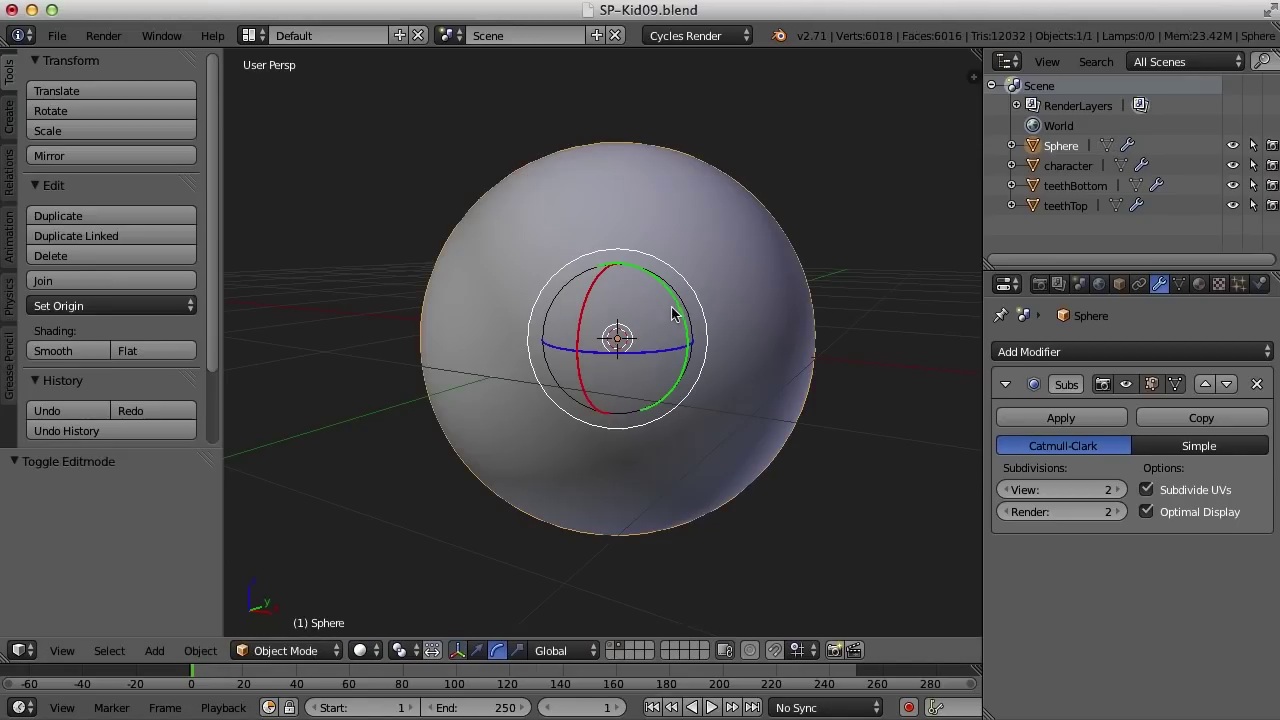
Step: Rename the sphere object as eyeInner
double_click(1065, 146)
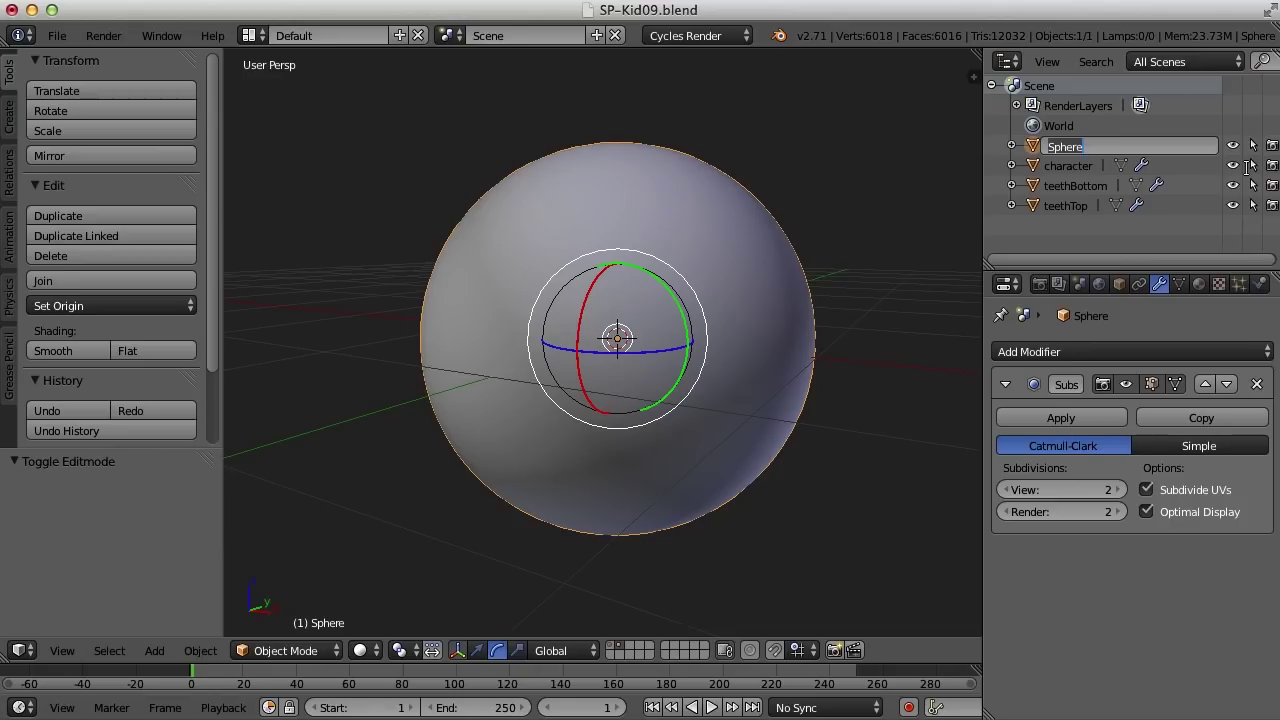
text(eyeInner)
key(Return)
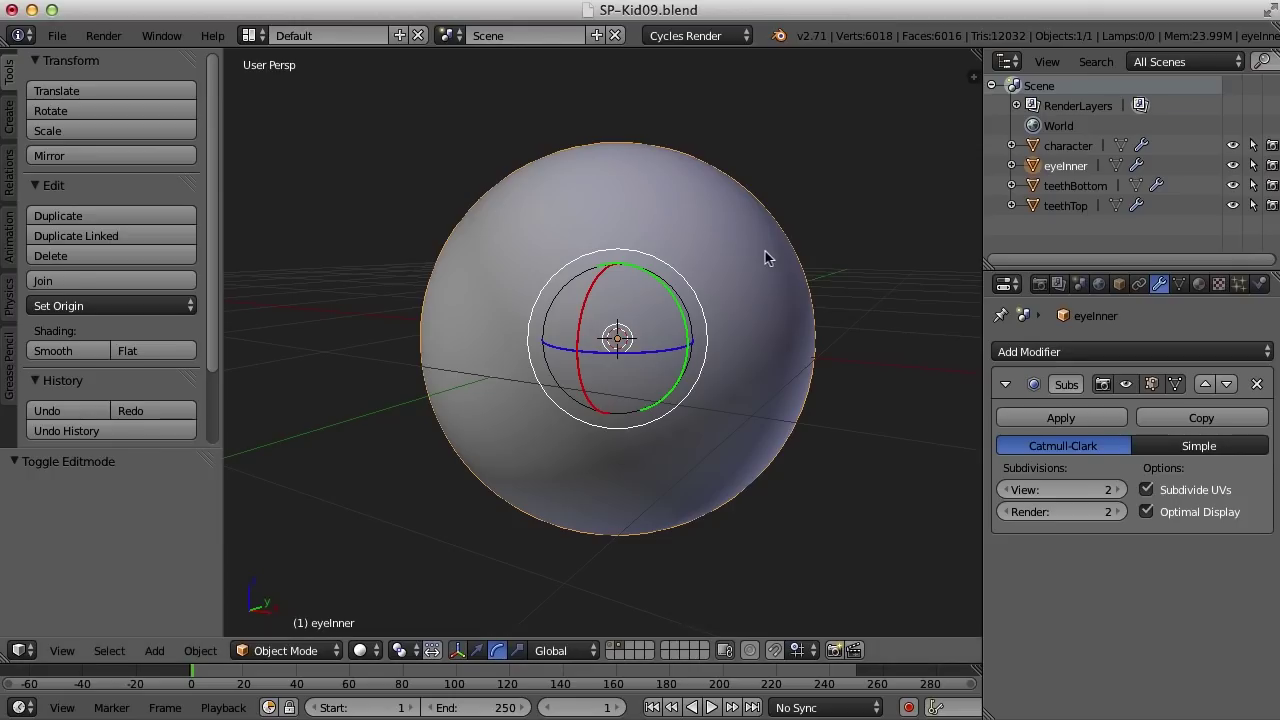
Step: Duplicate eyeInner in place and rename the copy as eyeOuter
key(shift+d)
key(Escape)
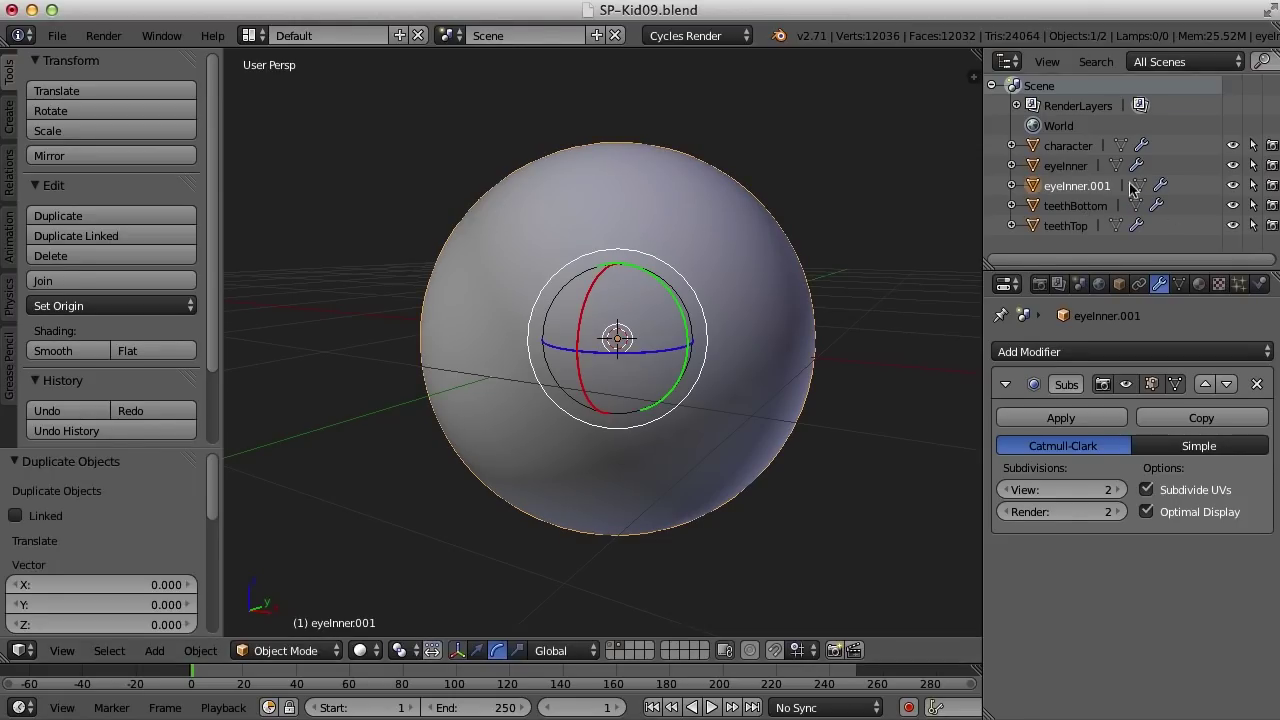
double_click(1095, 186)
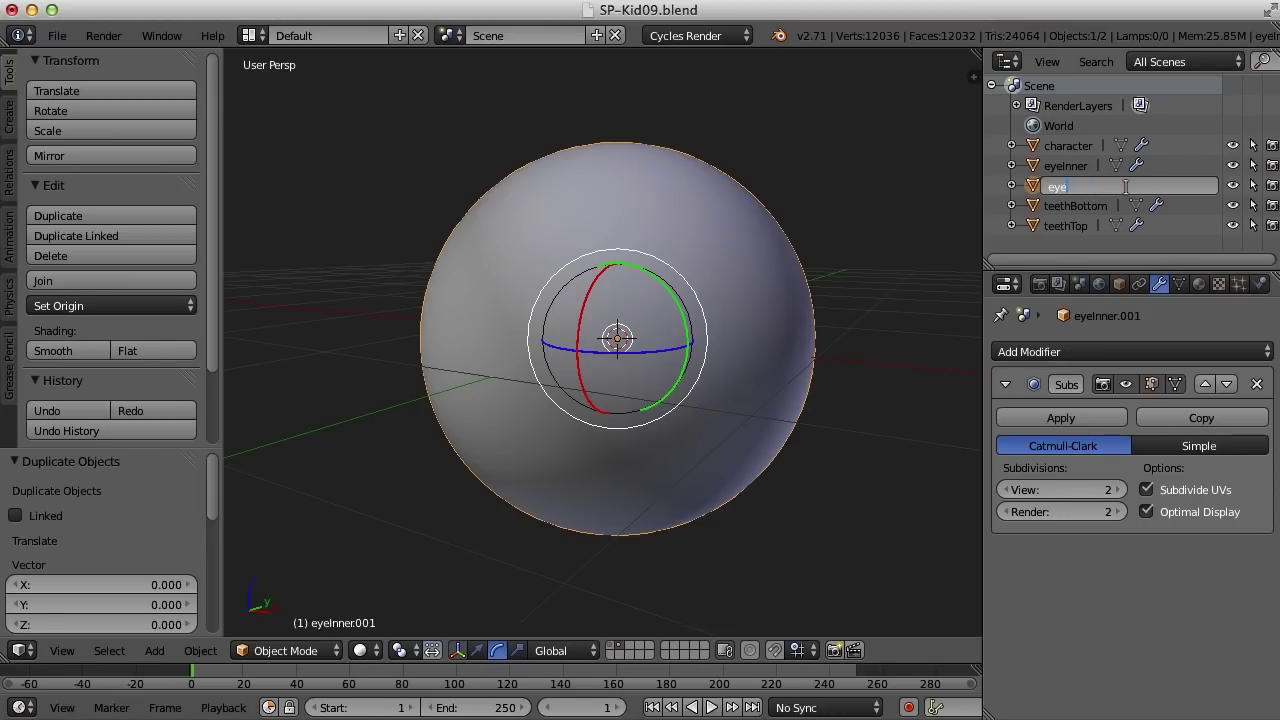
text(eyeOuter)
key(Return)
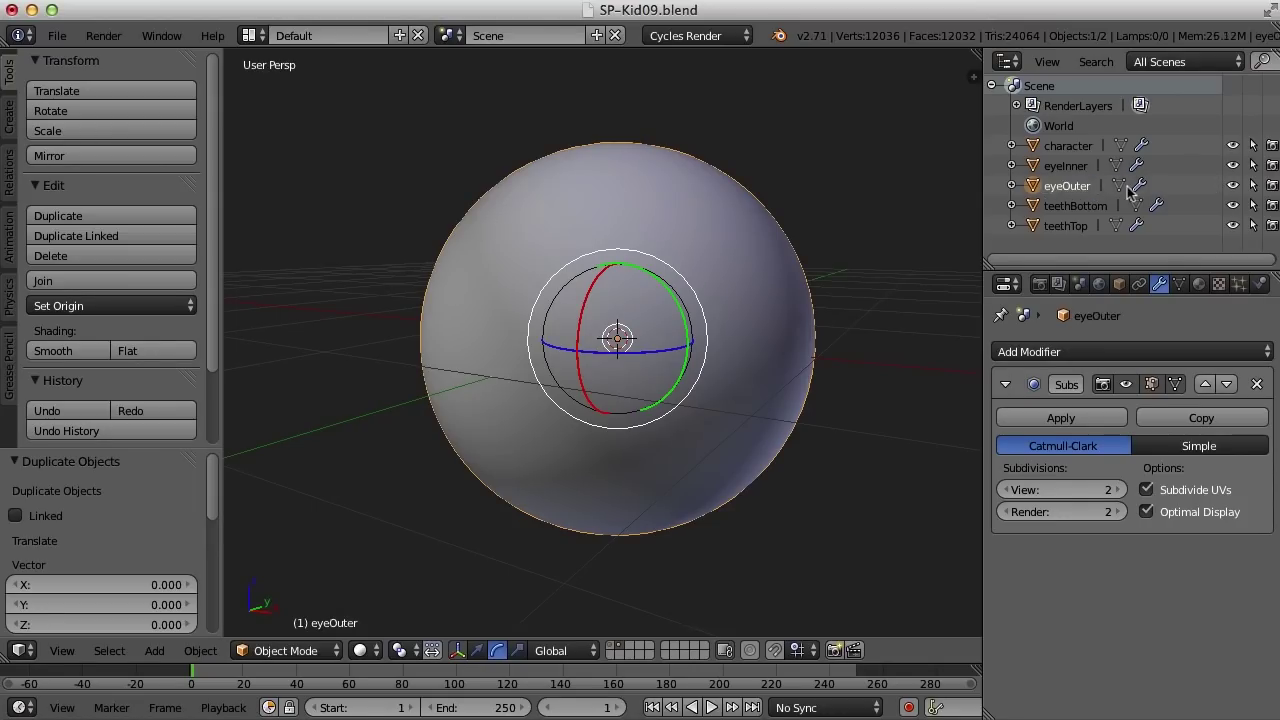
Step: Hide eyeOuter and open the eyeInner mesh for editing
click(1233, 186)
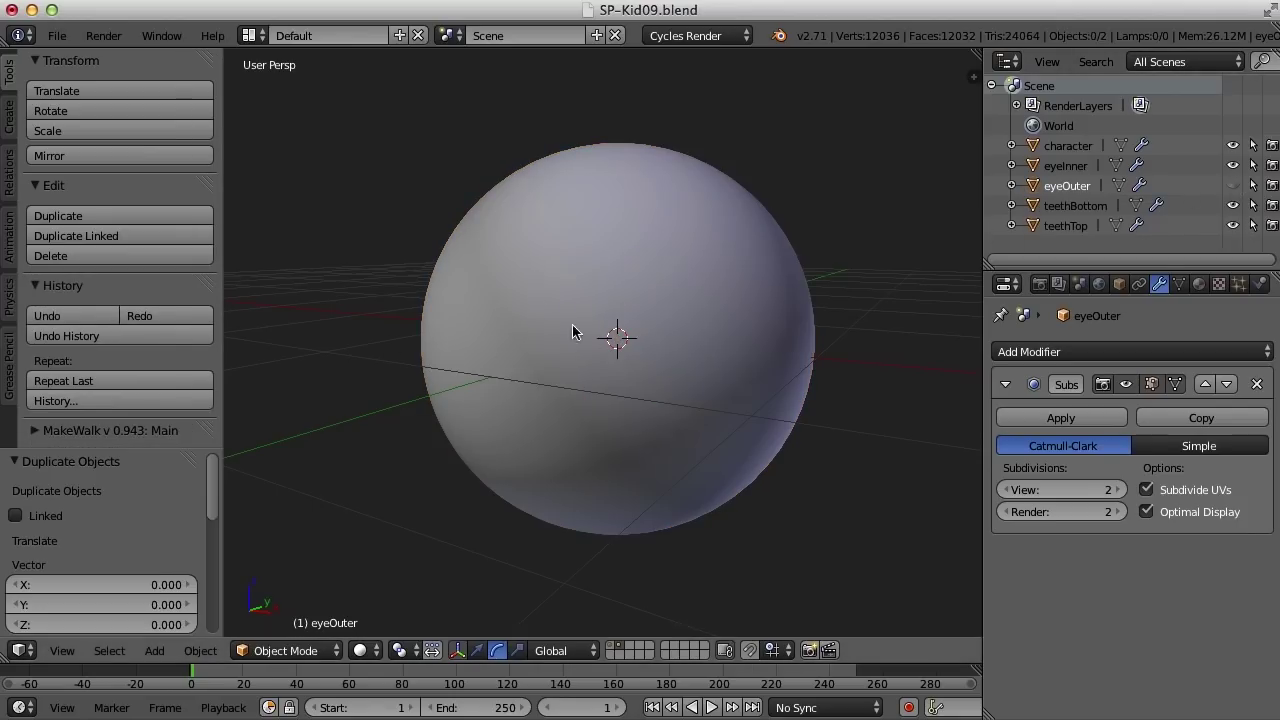
click(1066, 166)
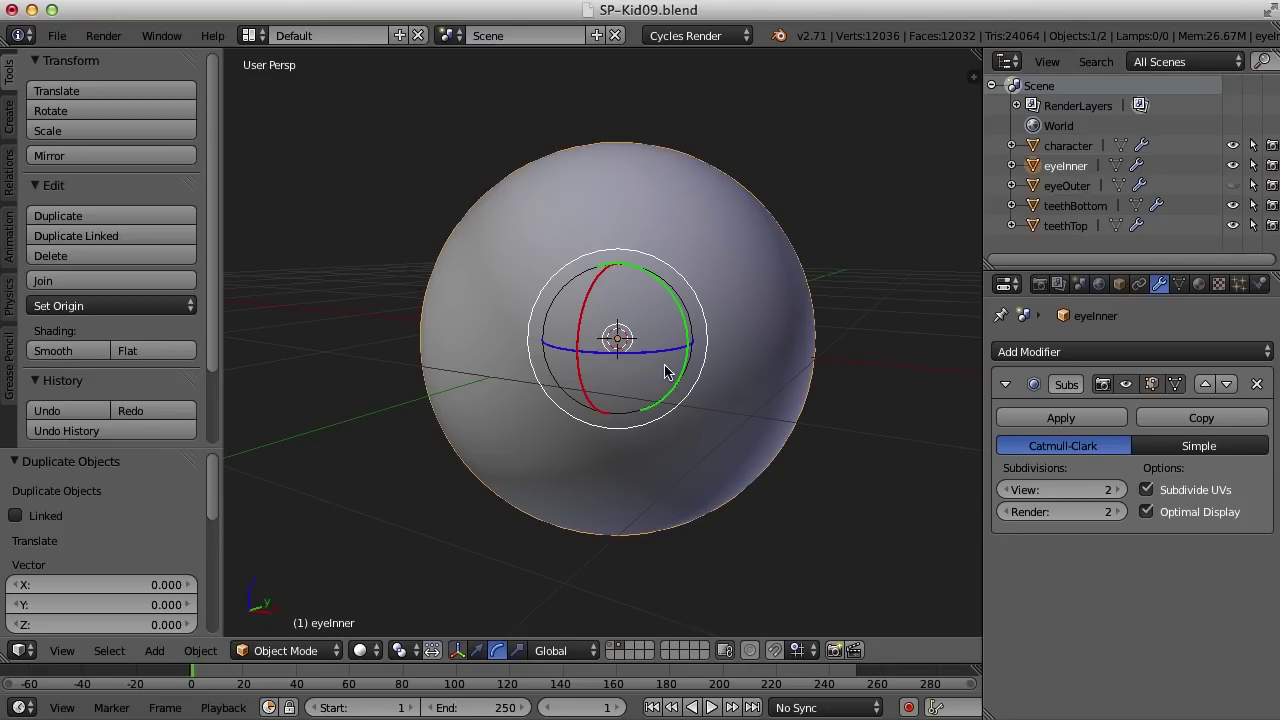
scroll(664, 372, up, 3)
key(Tab)
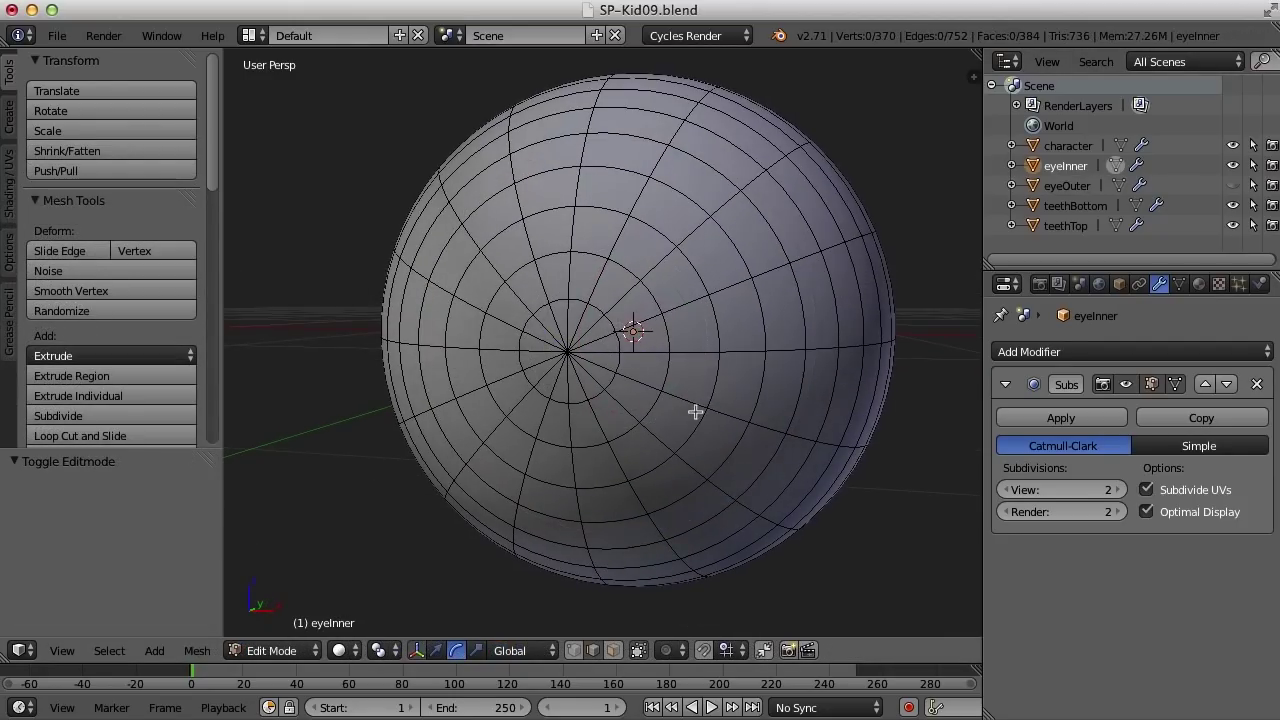
Step: Select the third edge loop out from eyeInner's front pole and hide the transform manipulator
scroll(695, 412, down, 2)
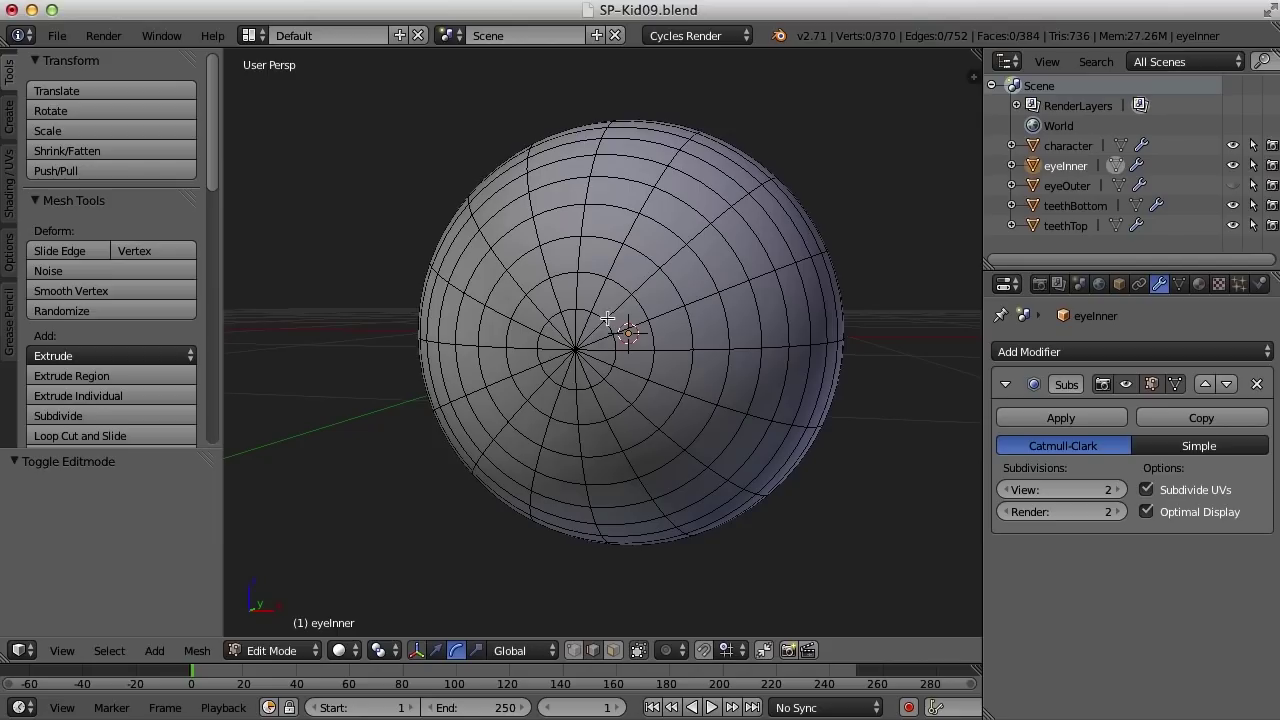
alt+right_click(674, 284)
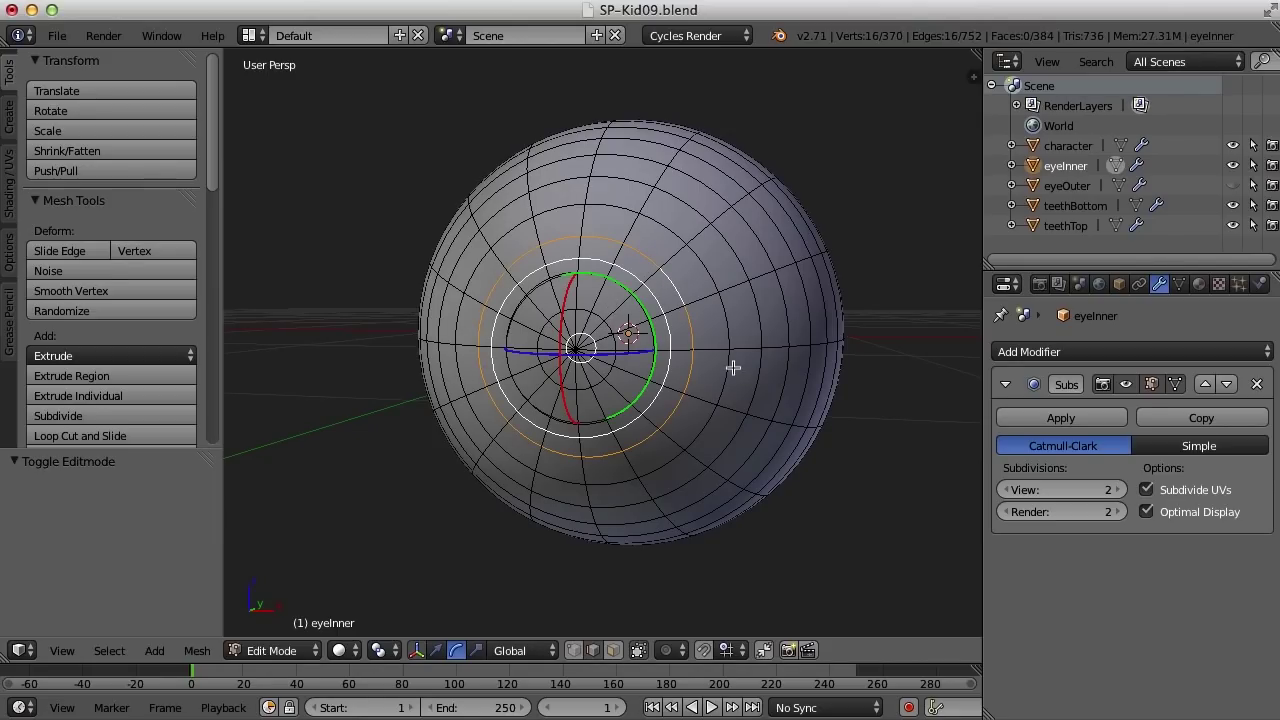
key(ctrl+space)
scroll(731, 371, up, 3)
middle_drag(731, 371, 668, 298)
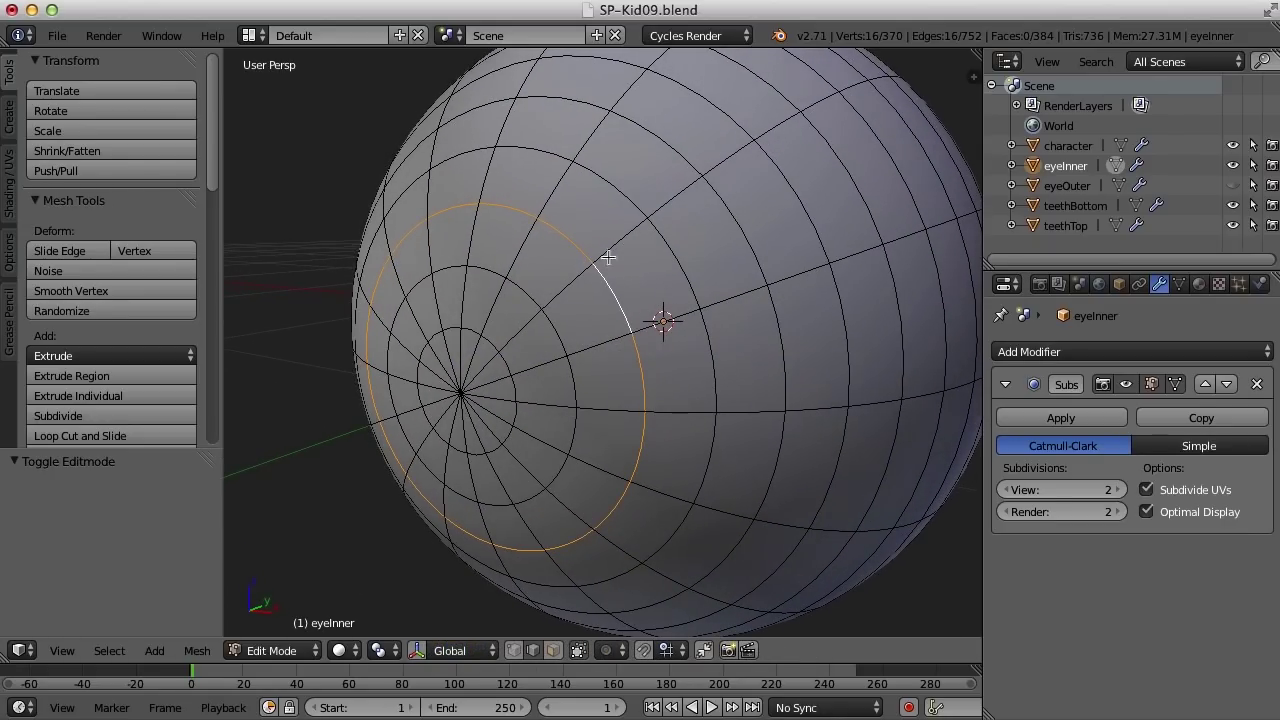
Step: Add a single loop cut on each side of the third edge loop around the front pole, positioned close to it
key(ctrl+r)
click(611, 251)
click(603, 270)
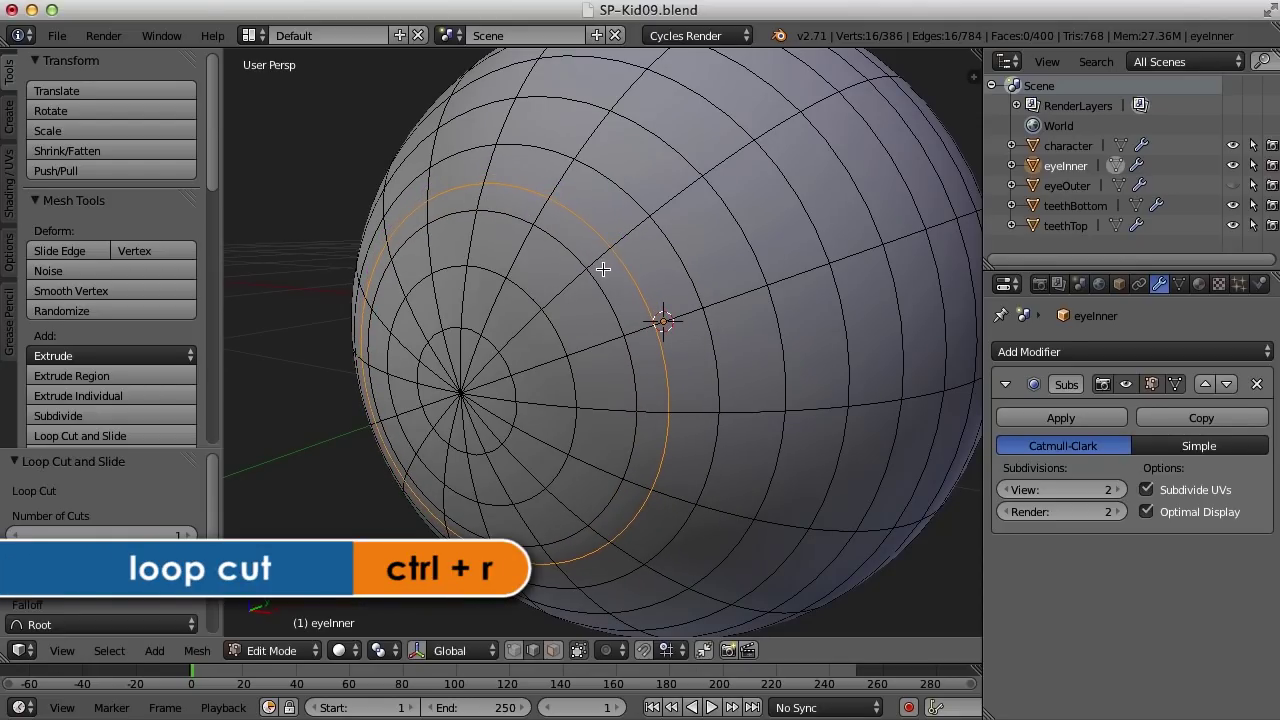
key(ctrl+r)
click(570, 286)
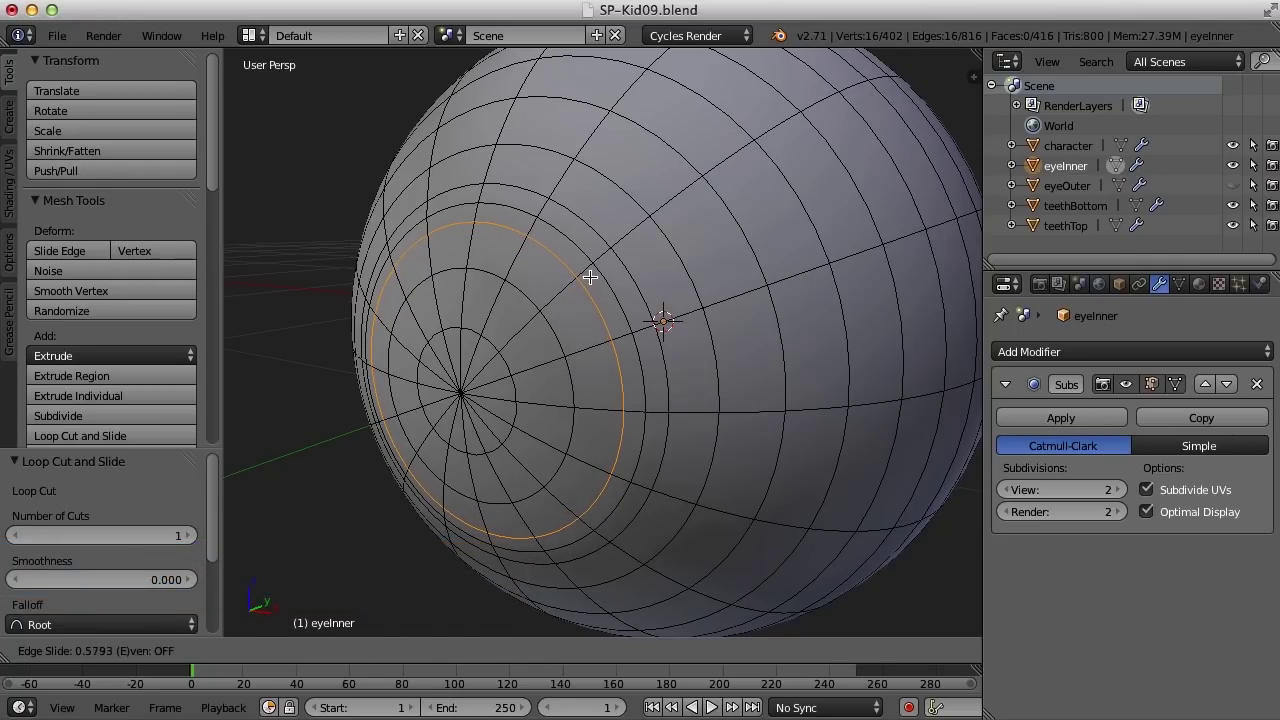
click(590, 277)
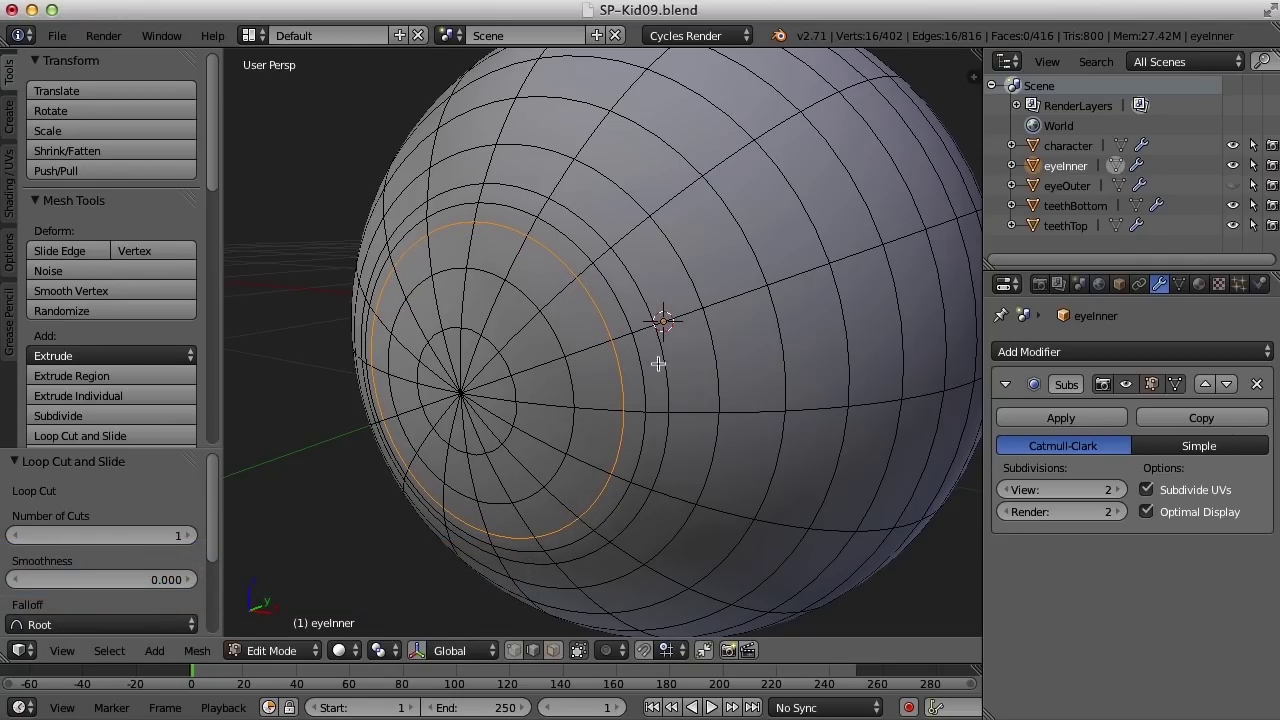
Step: Grow the loop selection to cover the whole front cap of eyeInner and show the mesh in wireframe from the right side
middle_drag(657, 363, 632, 368)
key(ctrl+KP_Add)
key(KP_3)
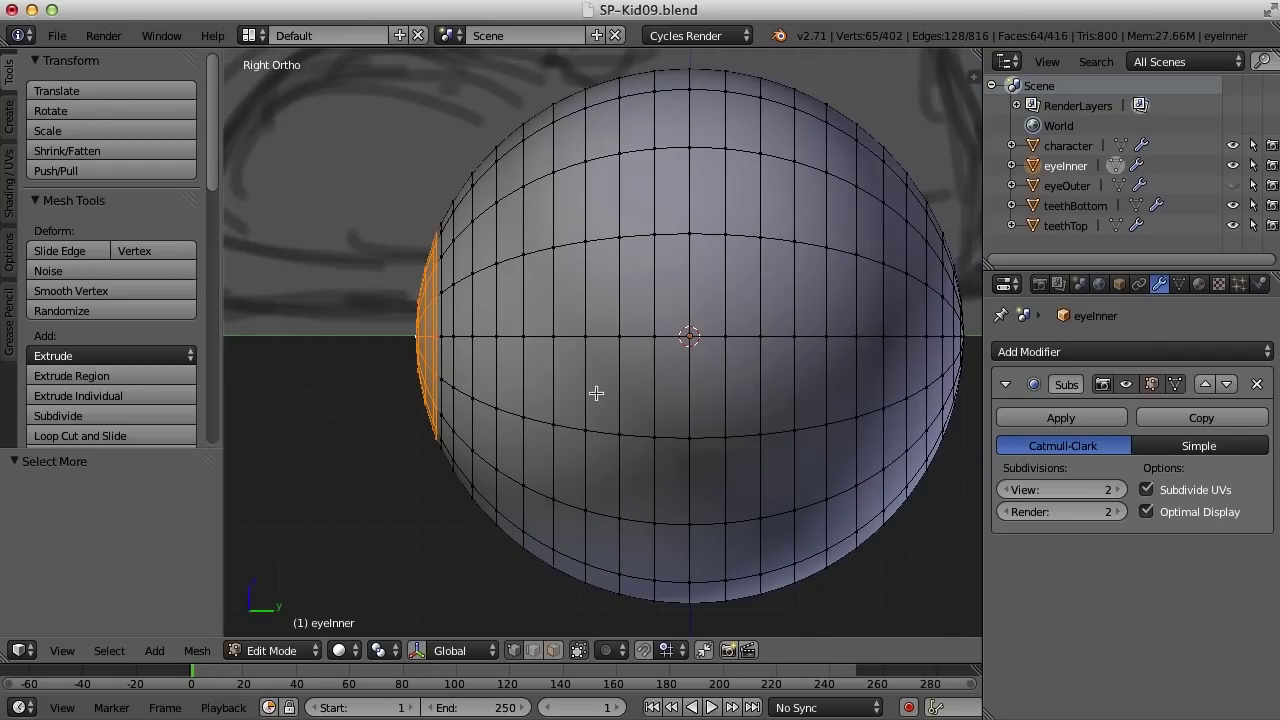
key(z)
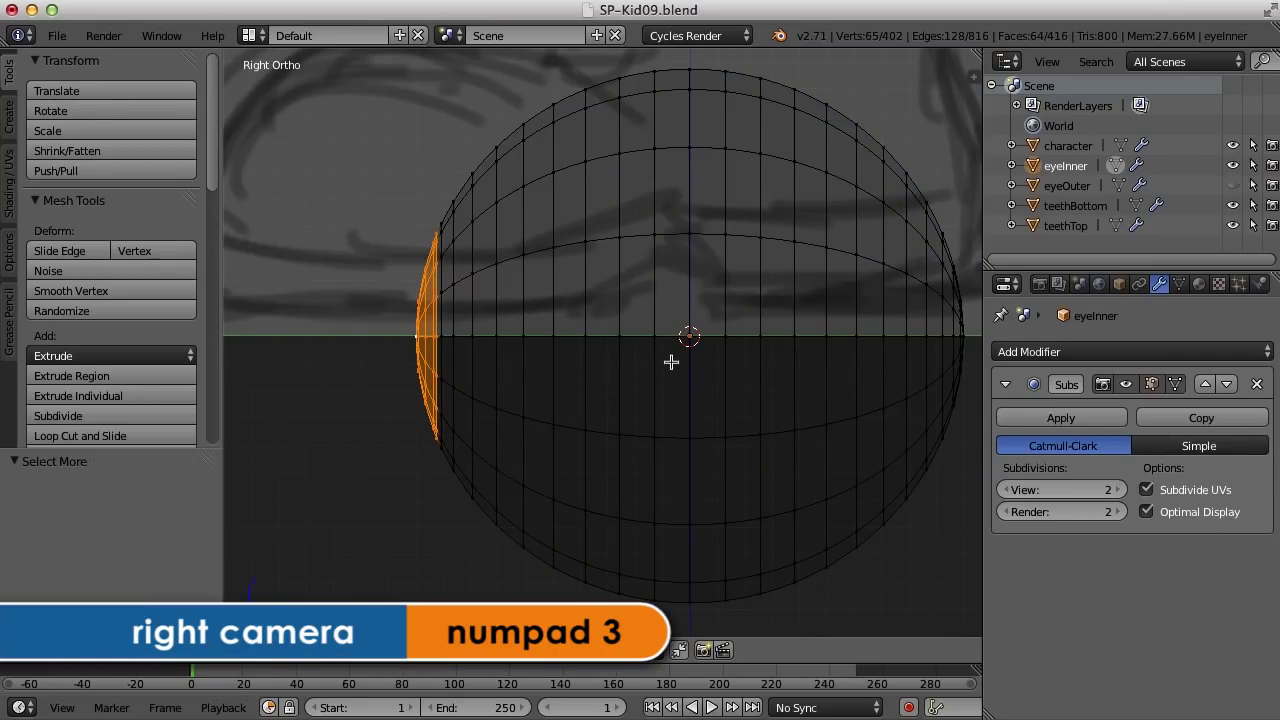
shift+scroll(680, 371, left, 5)
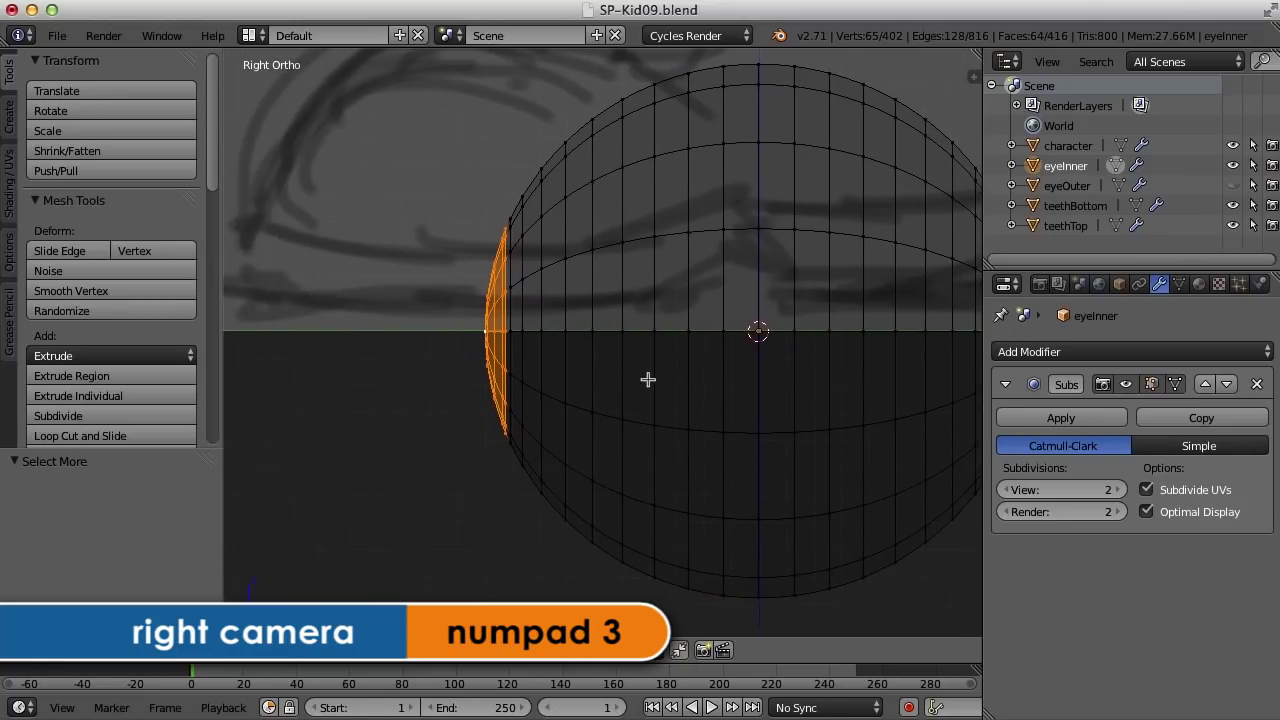
scroll(648, 379, up, 3)
shift+middle_drag(657, 369, 758, 388)
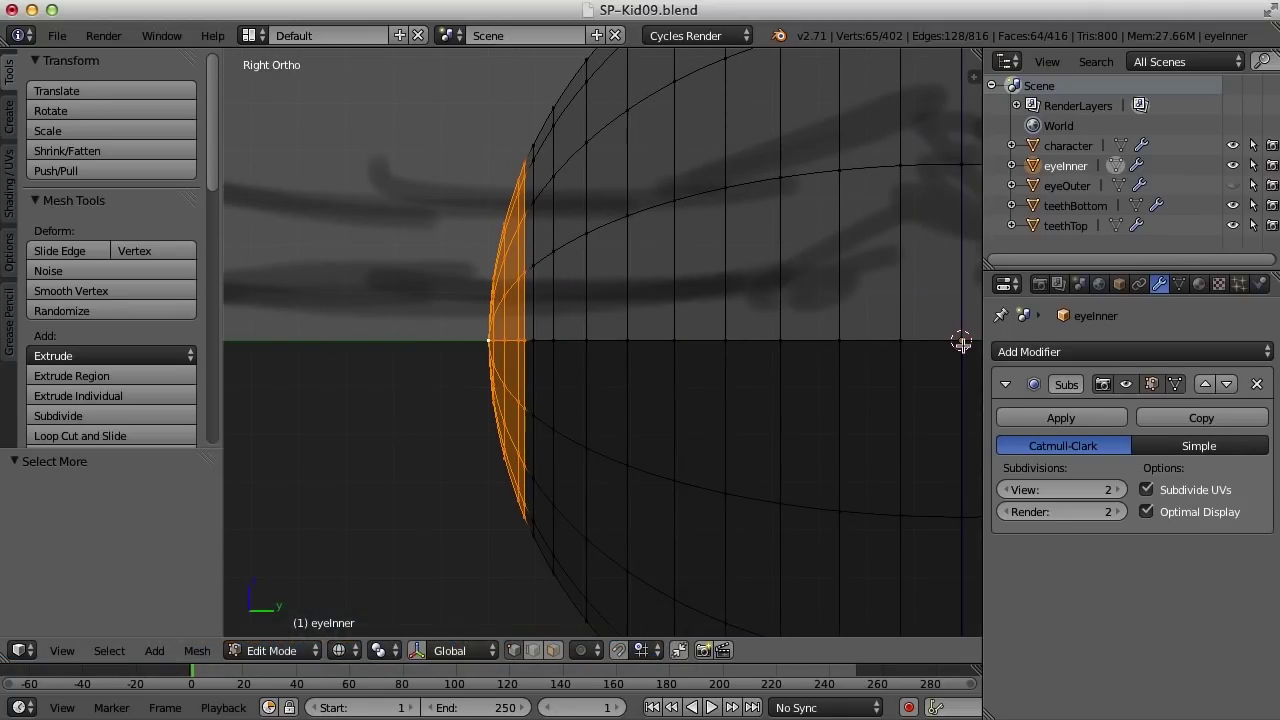
Step: Select only the edge loop bounding the front cap and snap the 3D cursor to its centre
right_click(525, 341)
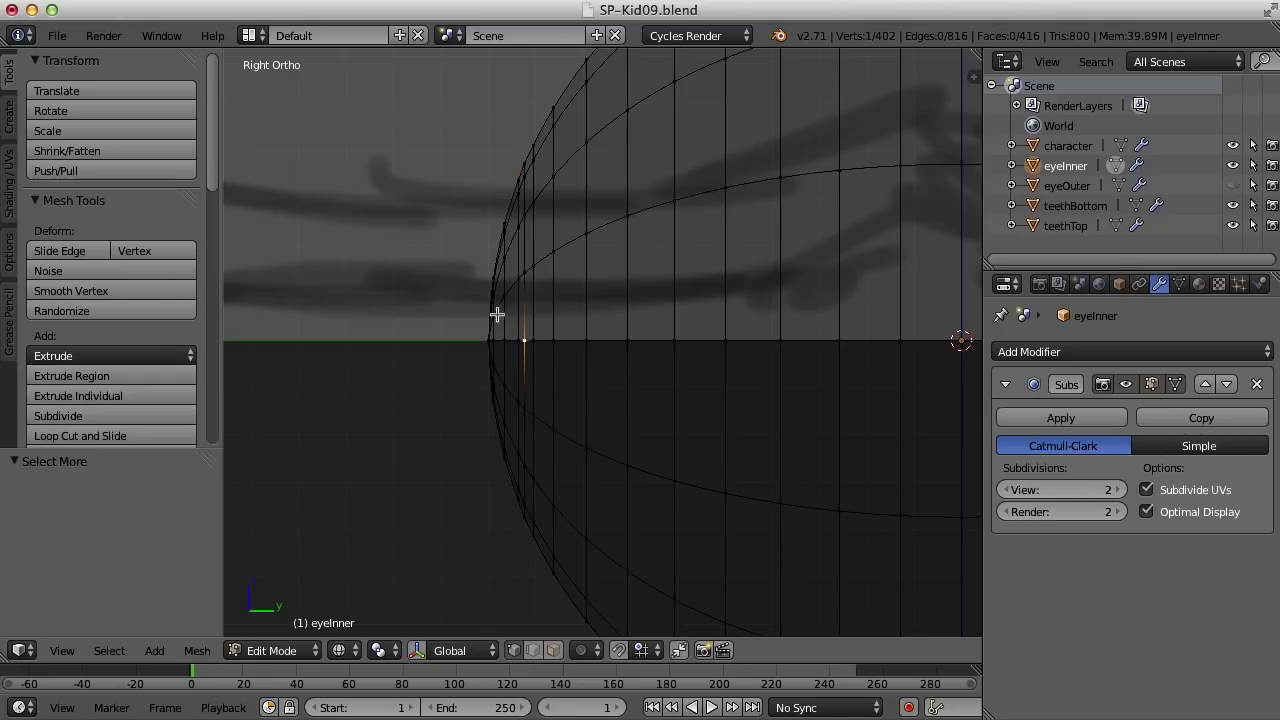
alt+right_click(524, 300)
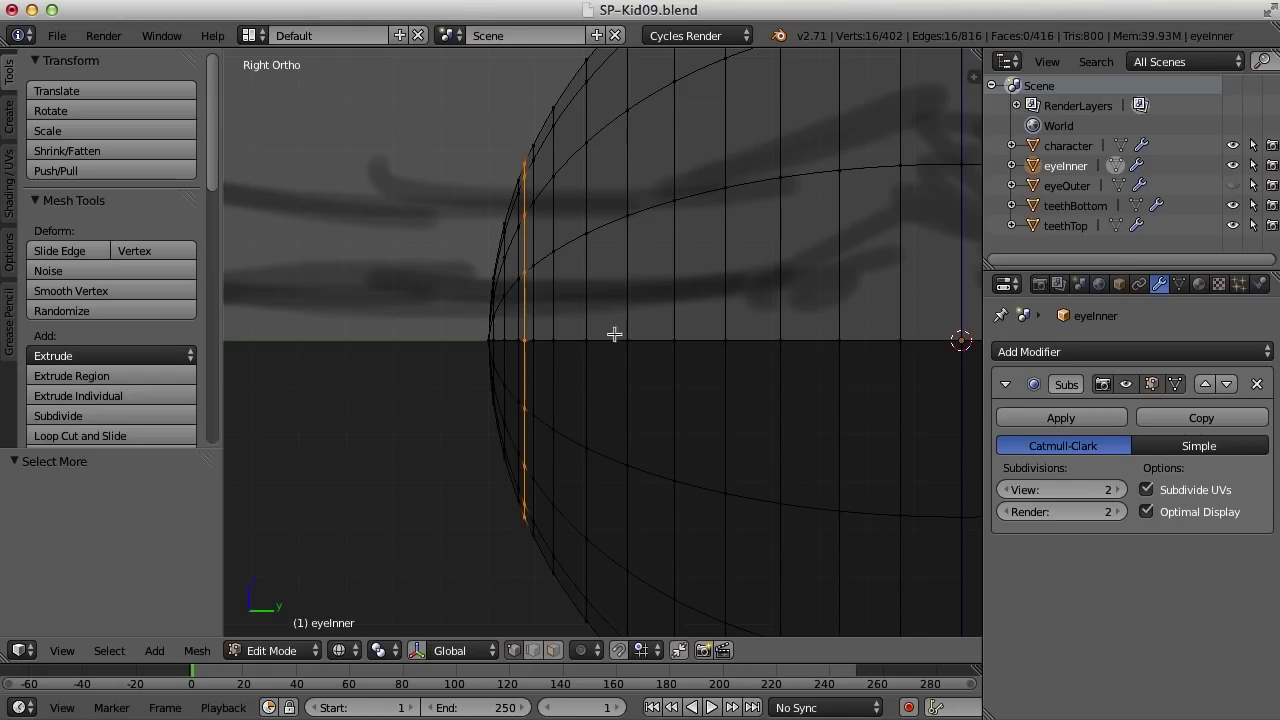
middle_drag(596, 391, 652, 397)
key(shift+s)
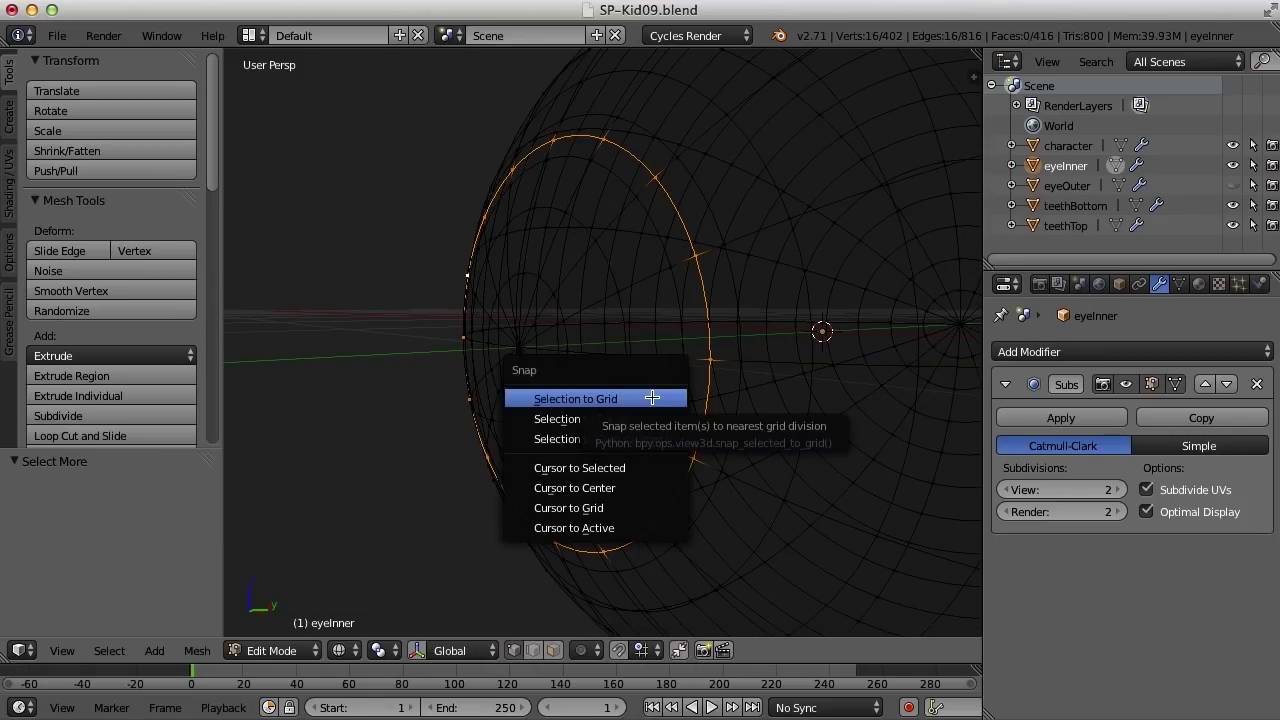
click(642, 468)
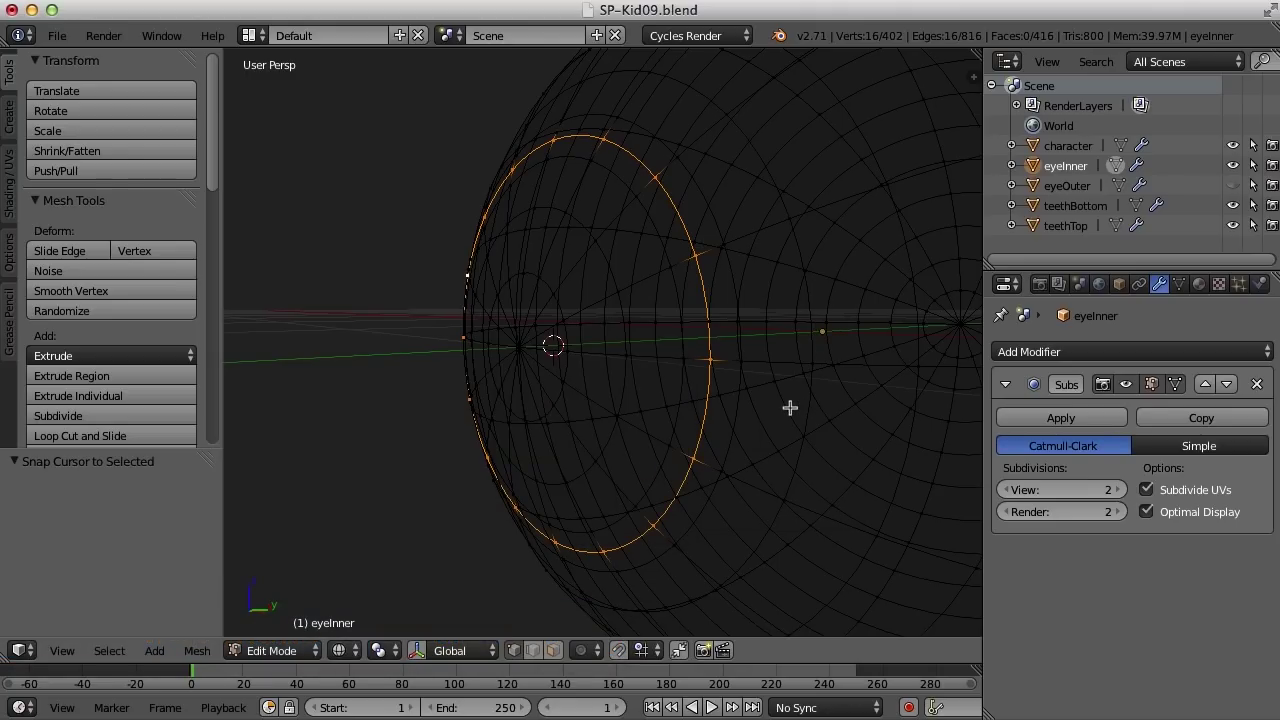
Step: Select the front pole vertex and expand the selection four times to reach the cap's boundary loop
right_click(519, 348)
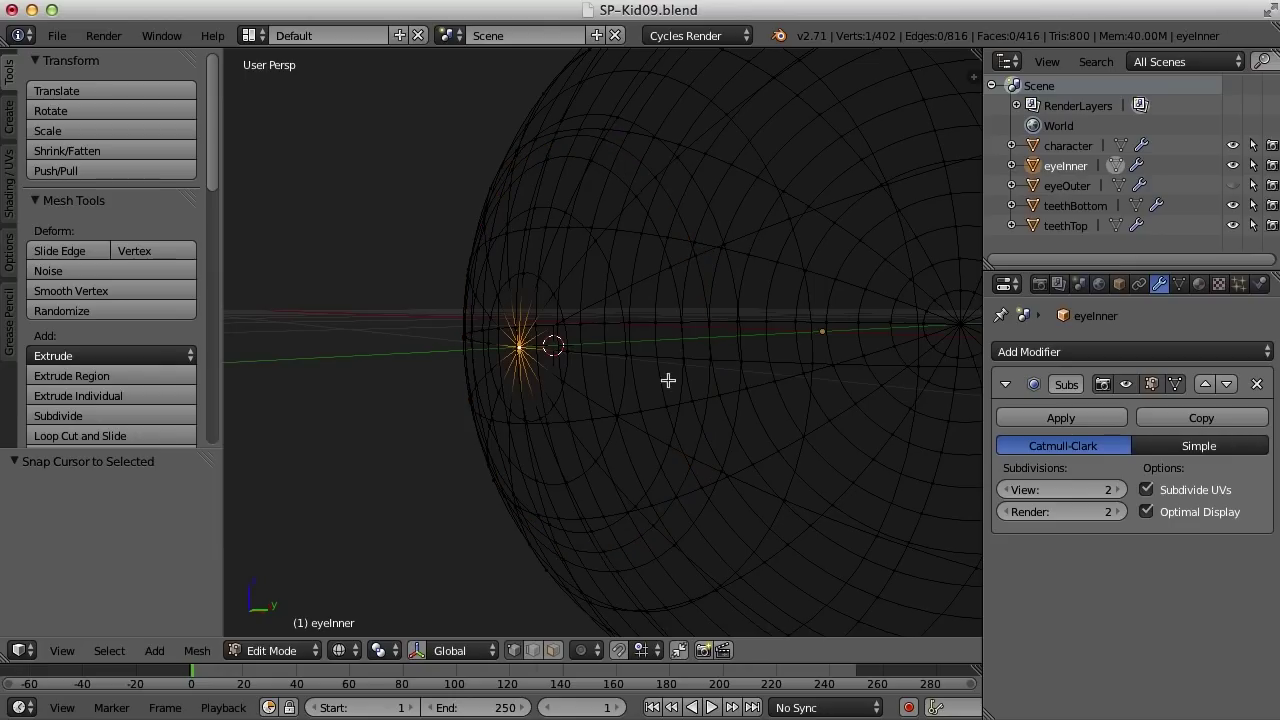
key(ctrl+KP_Add)
key(ctrl+KP_Add)
key(ctrl+KP_Add)
key(ctrl+KP_Add)
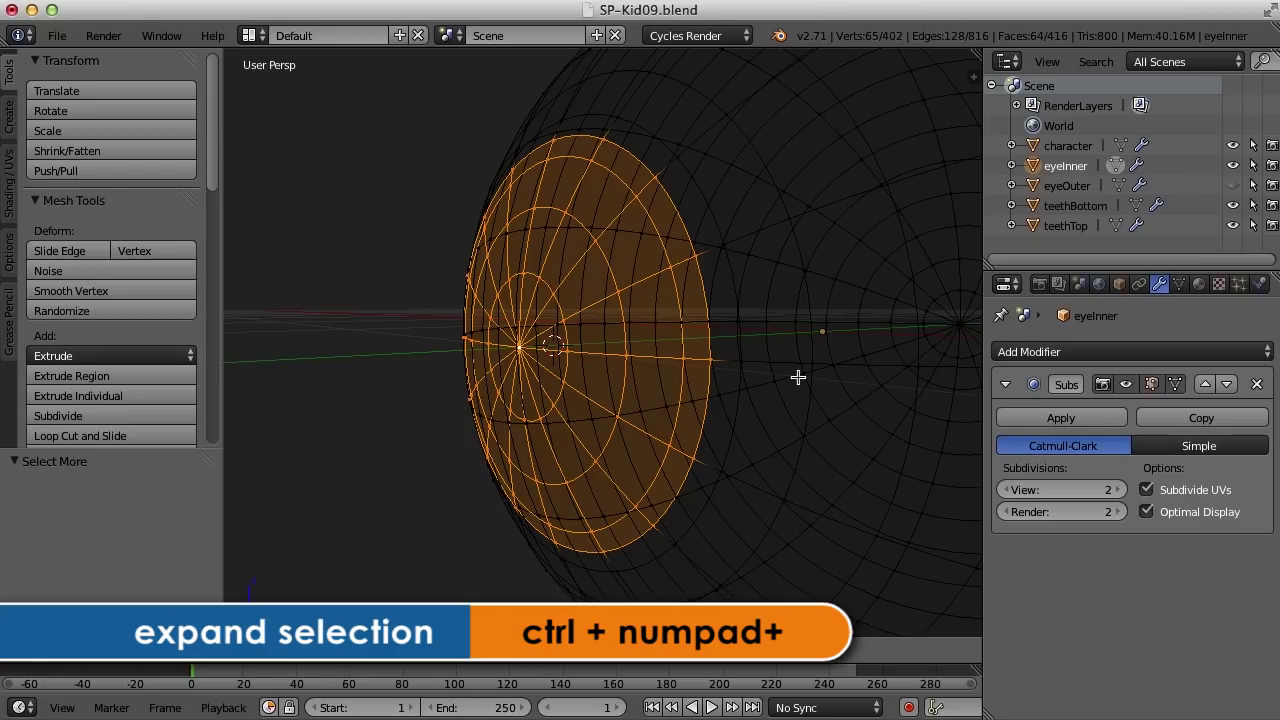
scroll(797, 377, up, 1)
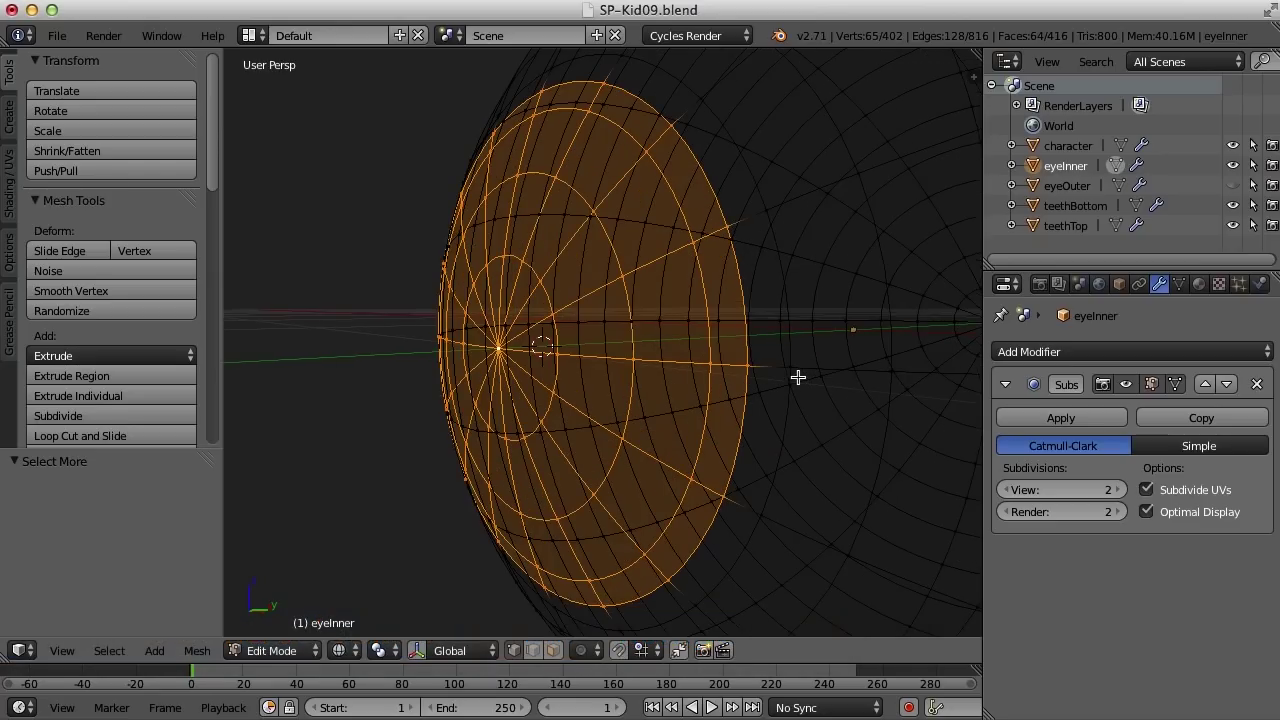
Step: Set the pivot point to the 3D cursor and scale the cap along Y by -0.153 in the right side view
key(KP_3)
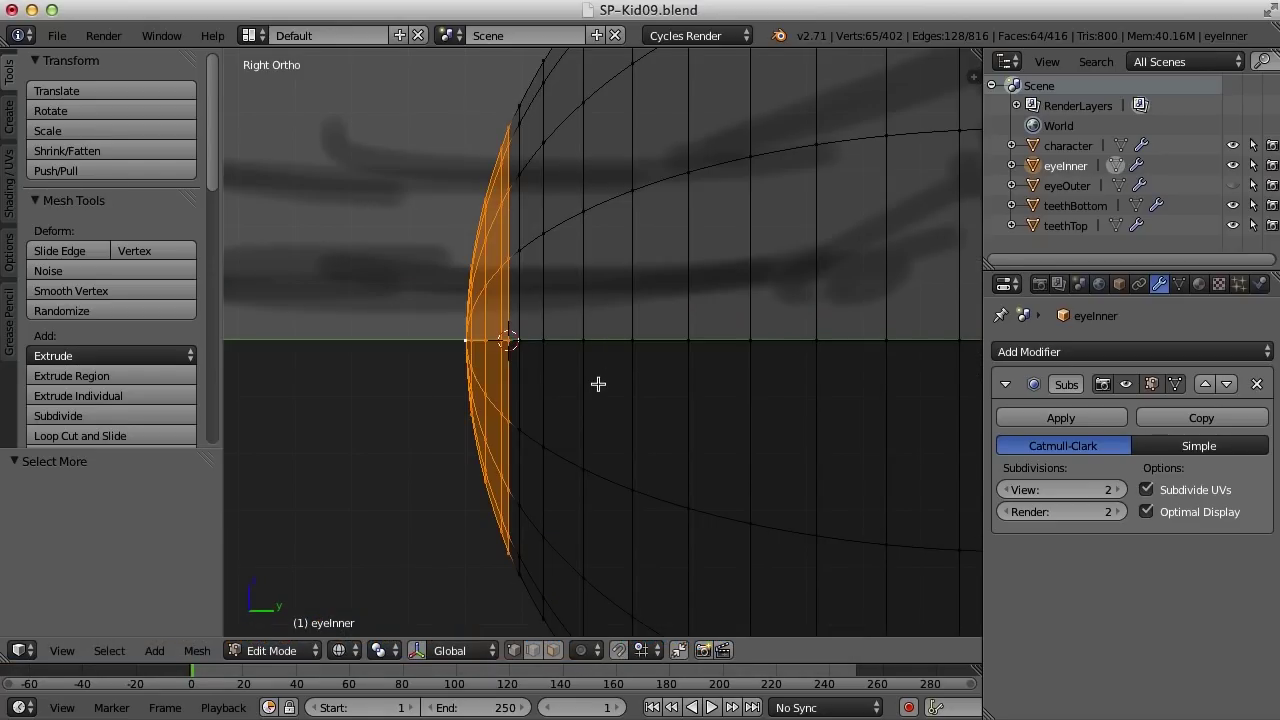
click(382, 651)
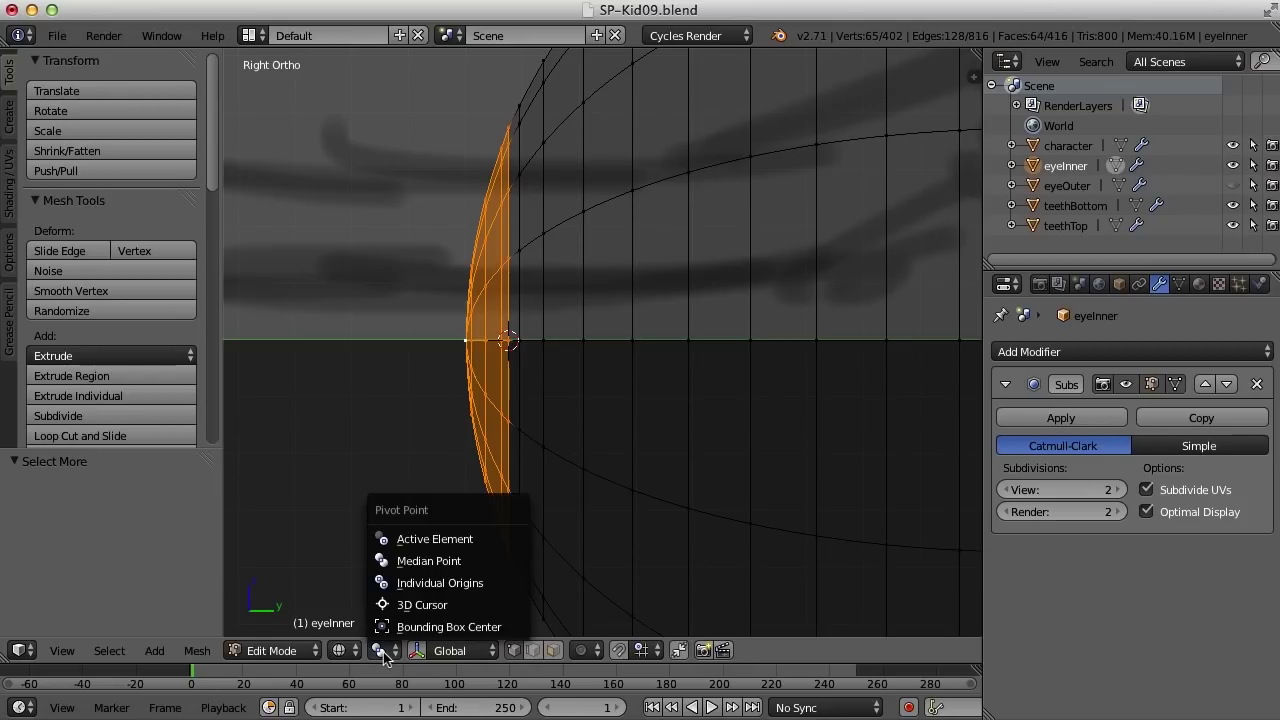
click(459, 605)
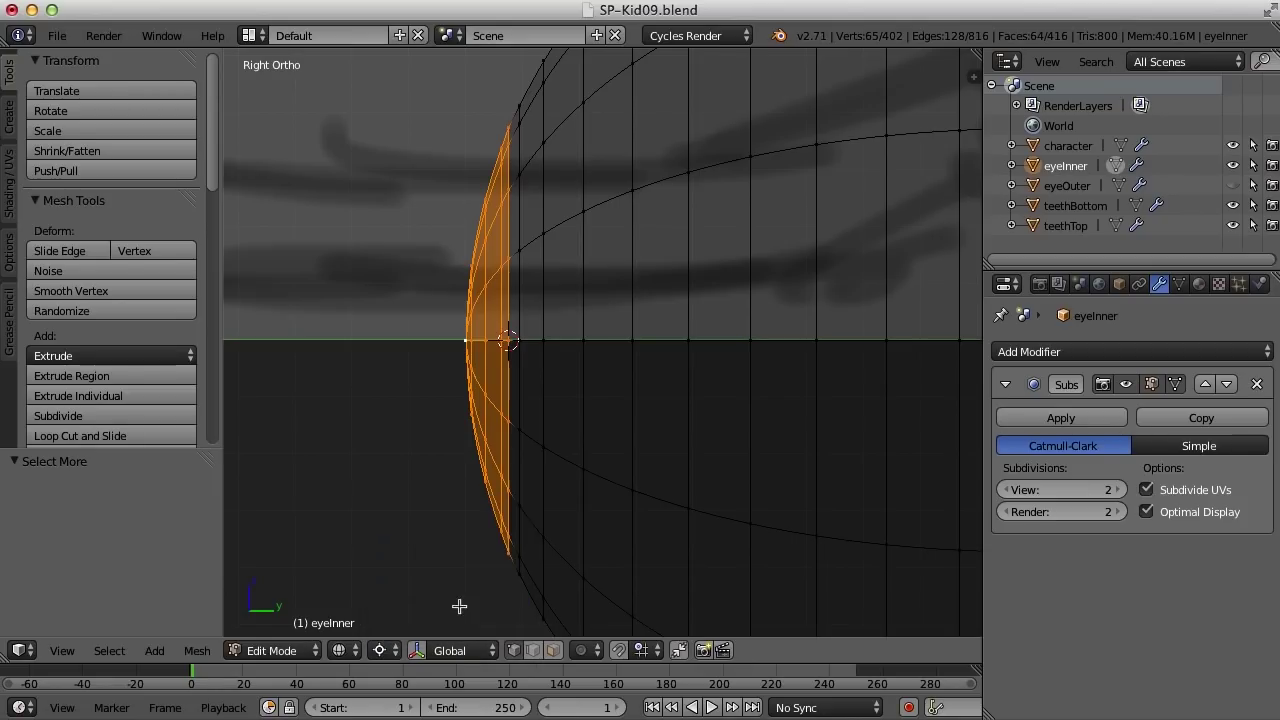
click(418, 651)
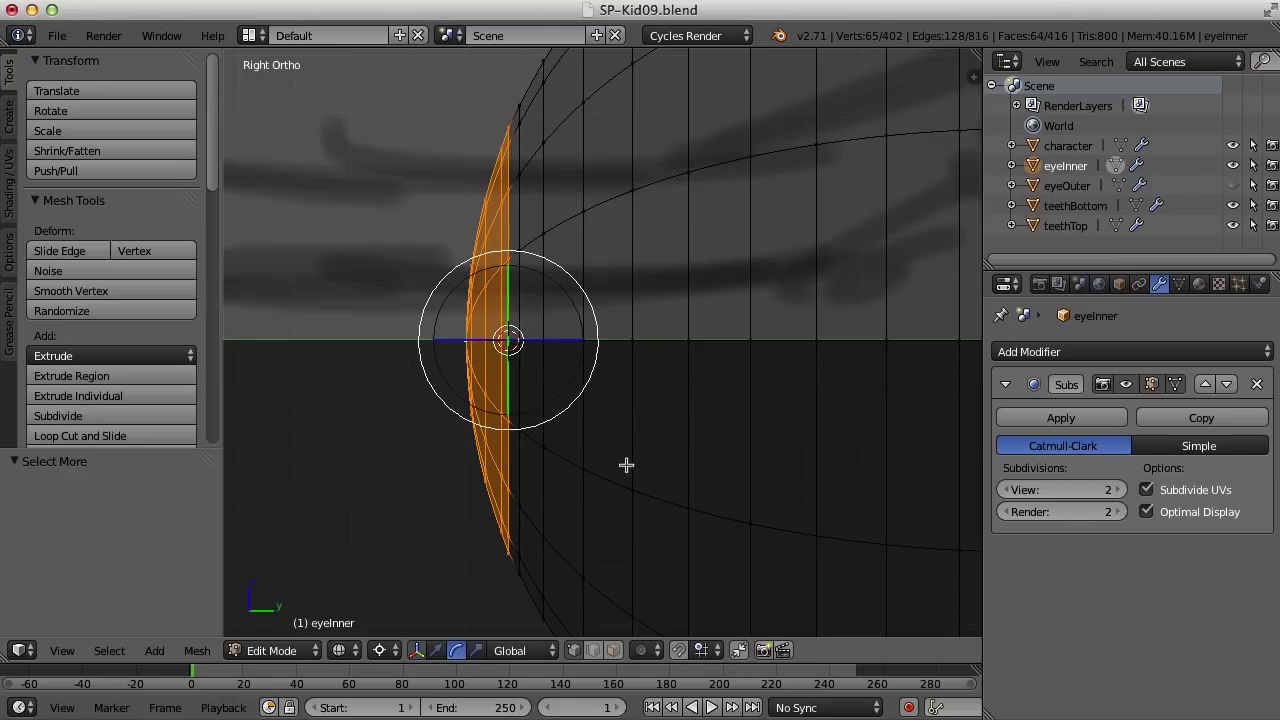
key(ctrl+alt+s)
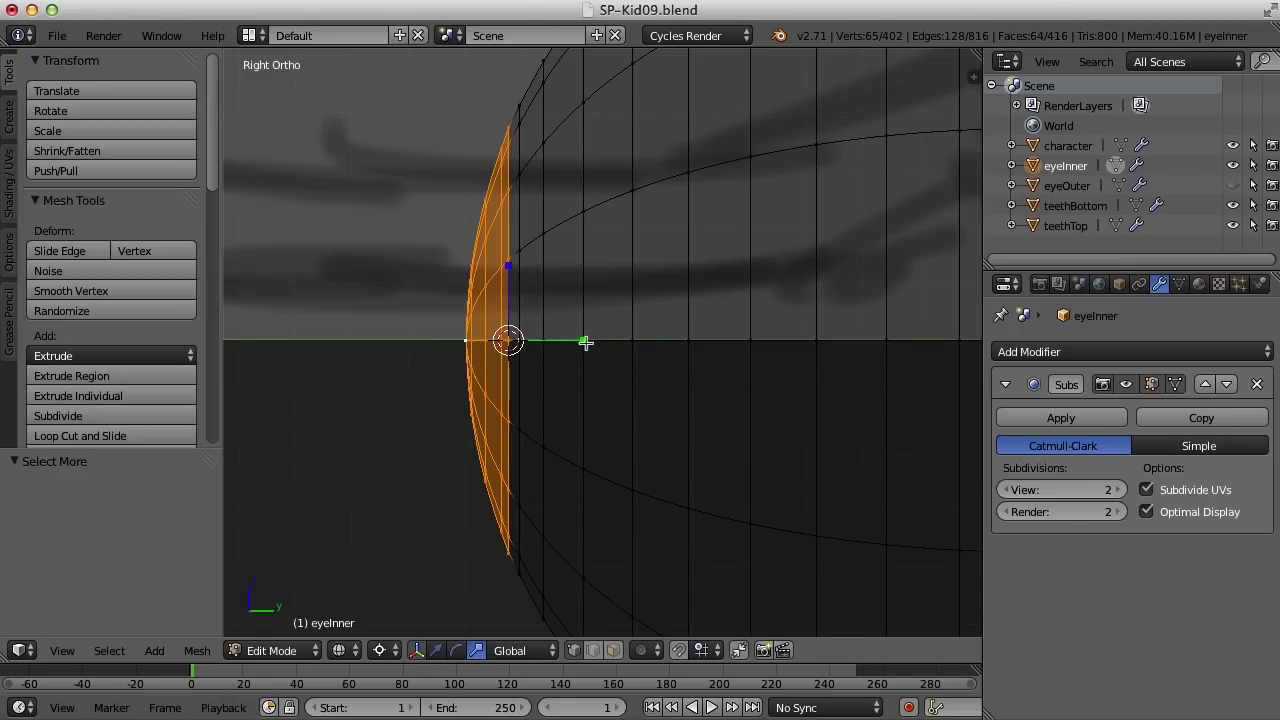
drag(584, 342, 505, 341)
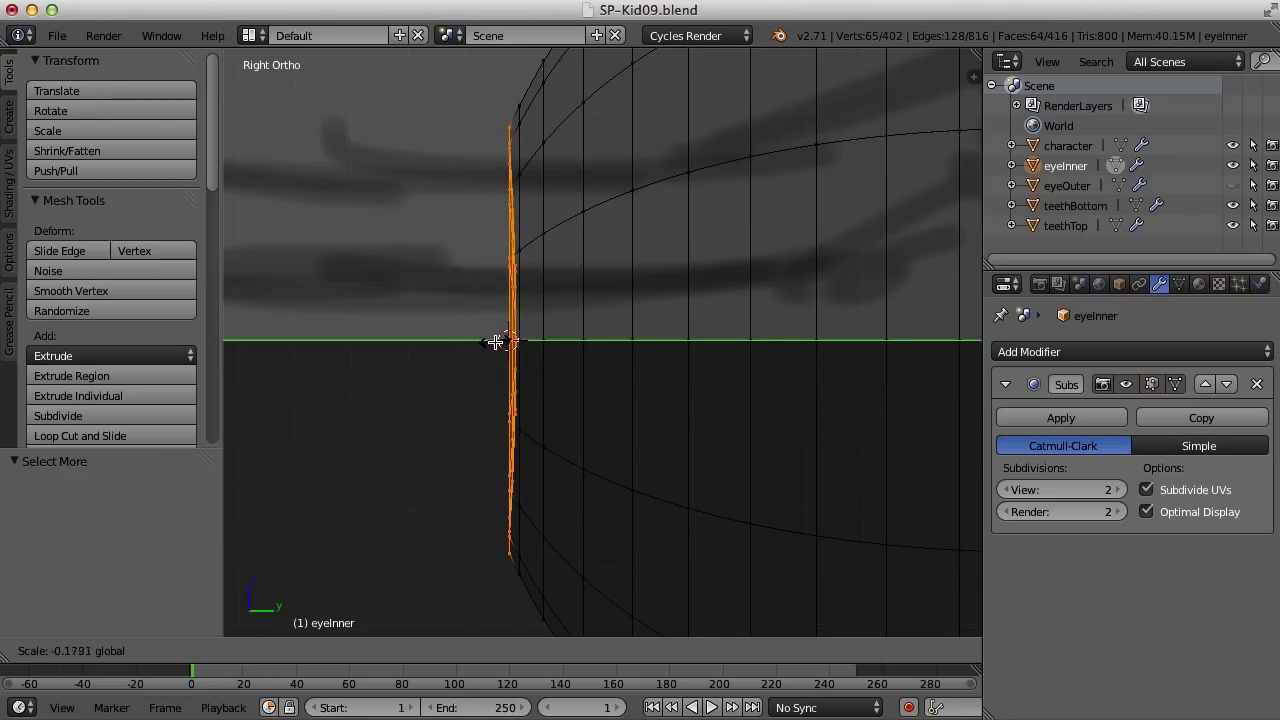
drag(503, 342, 498, 342)
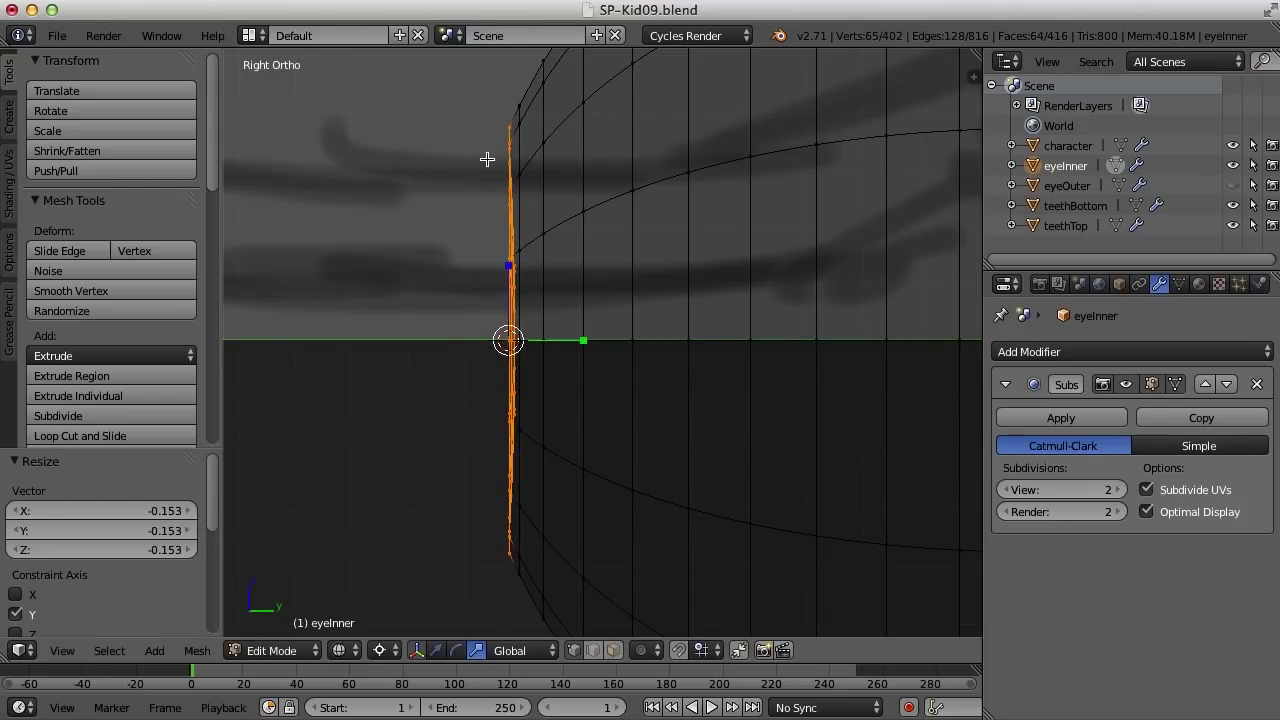
Step: Clear the cap selection, return to solid shading and check the flattened iris outside edit mode
key(a)
middle_drag(721, 411, 690, 396)
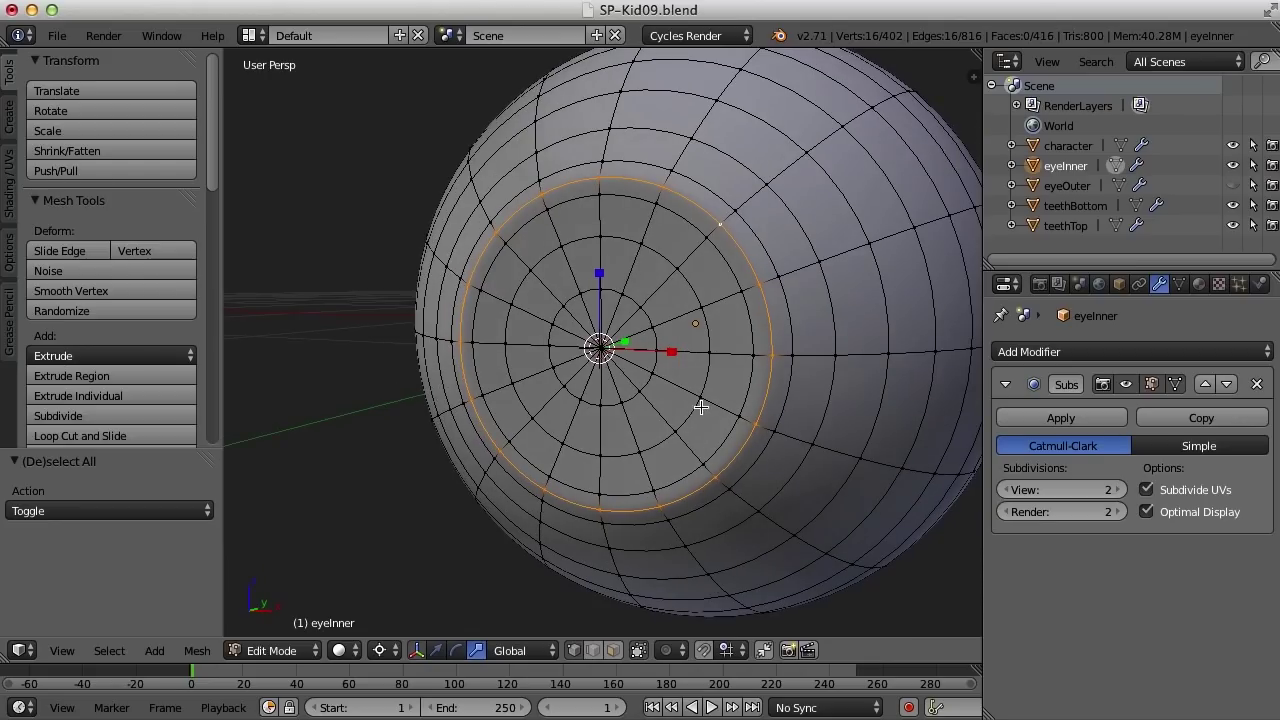
key(Tab)
key(Tab)
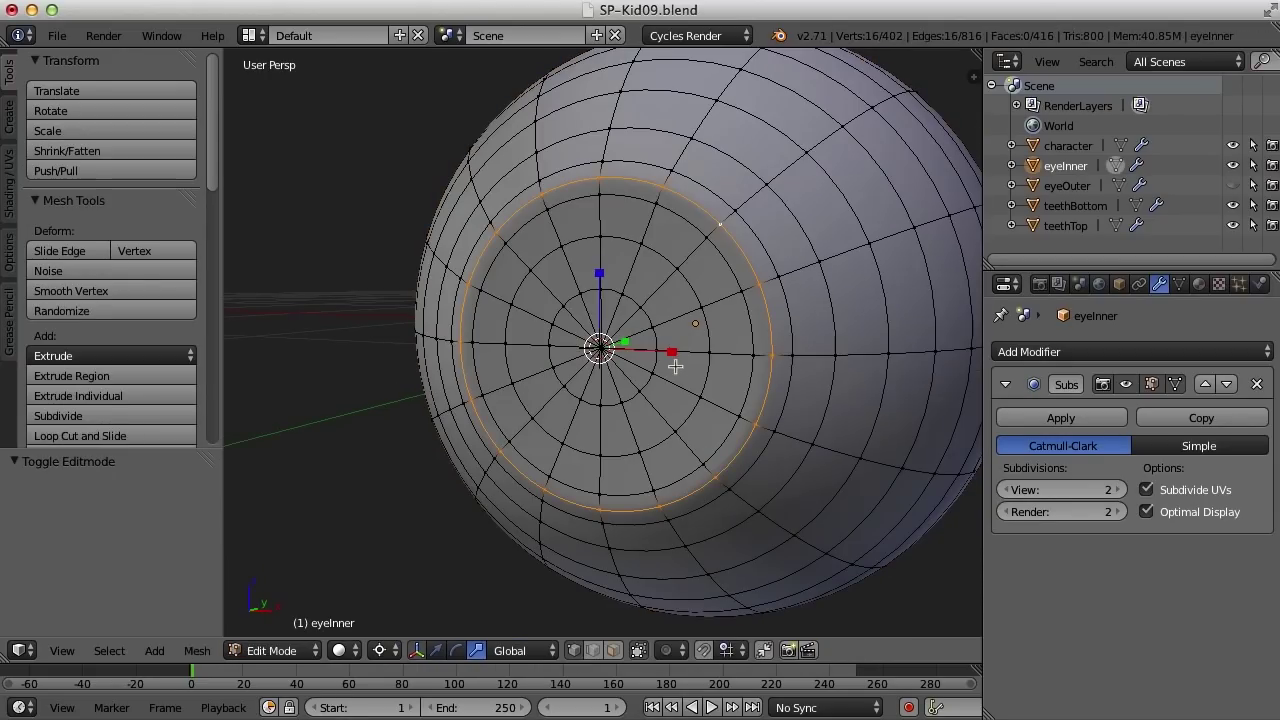
Step: Switch to face selection and circle-select the innermost ring of faces around the front pole as the pupil
key(ctrl+Tab)
click(624, 406)
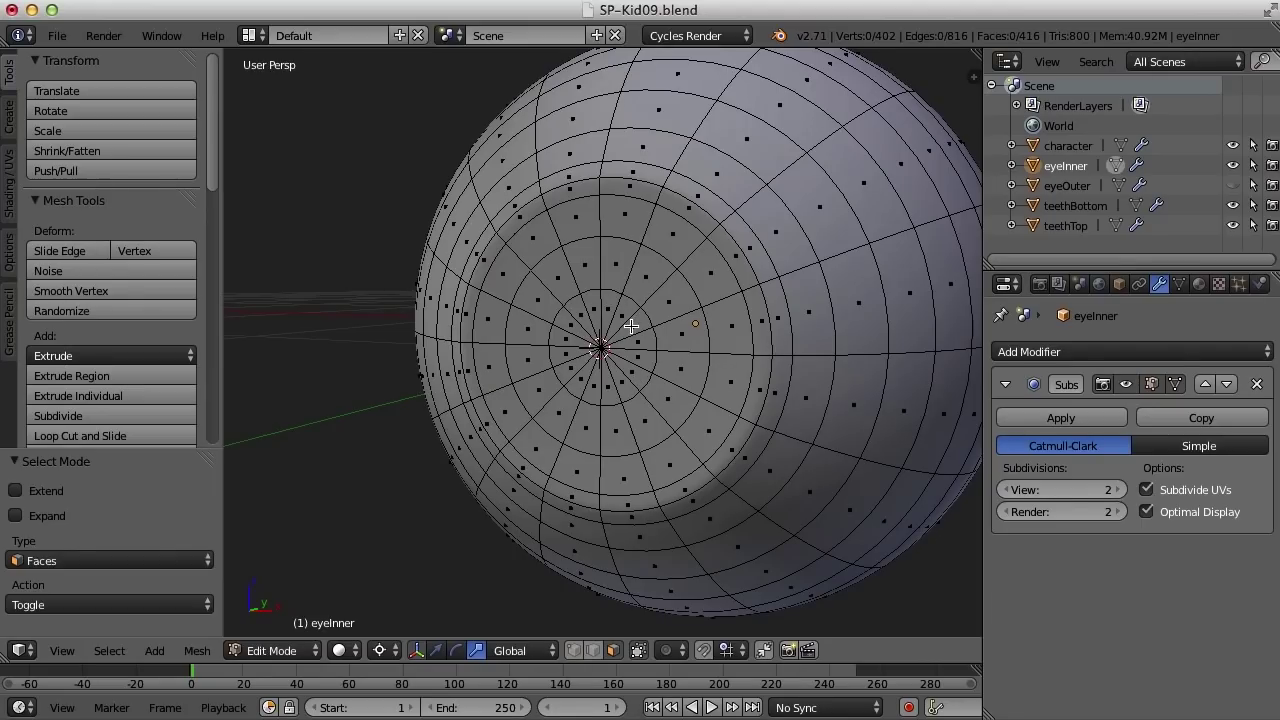
scroll(631, 326, up, 4)
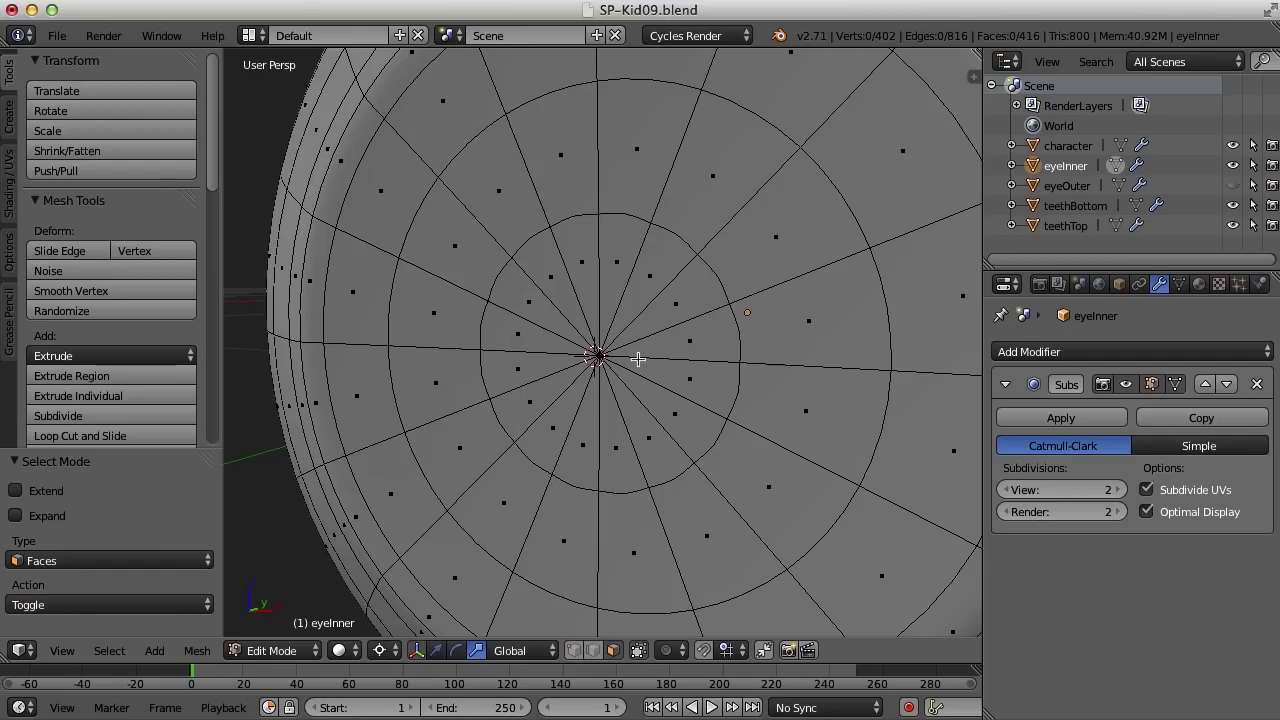
key(c)
mouse_move(617, 266)
mouse_down()
mouse_move(581, 274)
mouse_move(554, 302)
mouse_move(546, 369)
mouse_move(564, 406)
mouse_move(618, 427)
mouse_move(658, 404)
mouse_move(668, 330)
mouse_up()
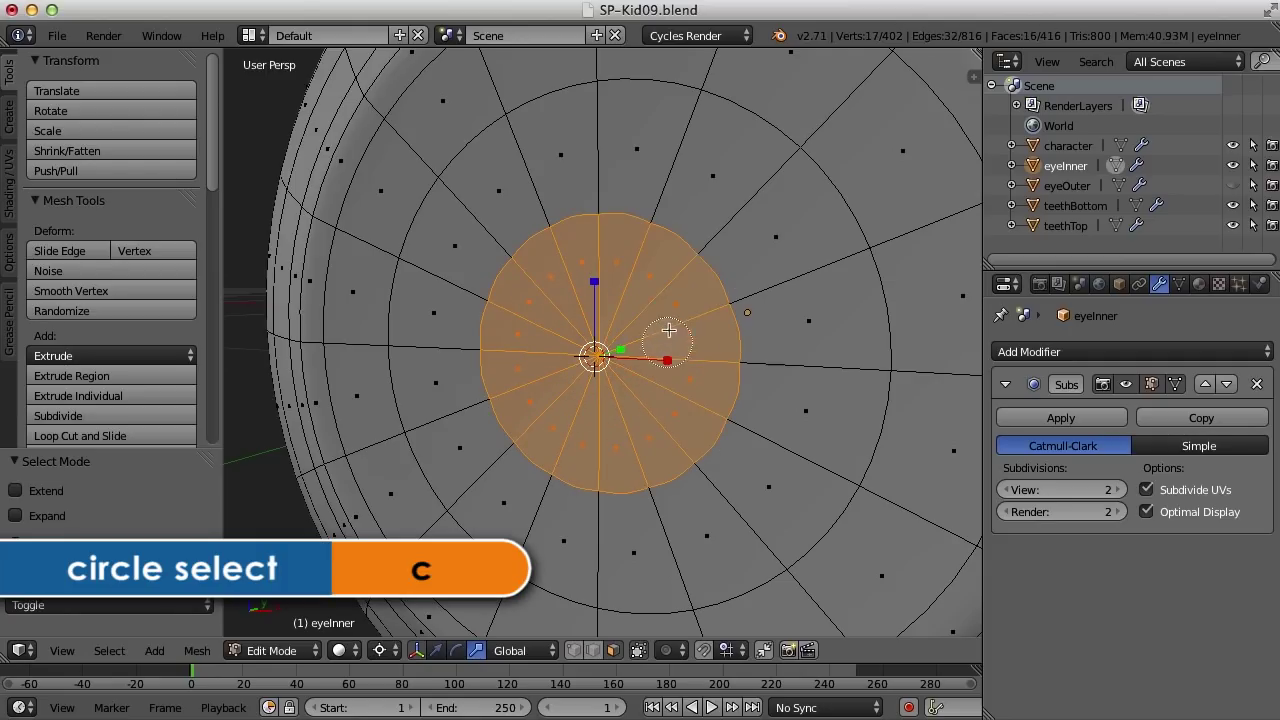
key(Escape)
Step: Extrude the pupil faces in place without moving them and switch the manipulator to translate
middle_drag(794, 434, 688, 437)
middle_drag(772, 442, 732, 455)
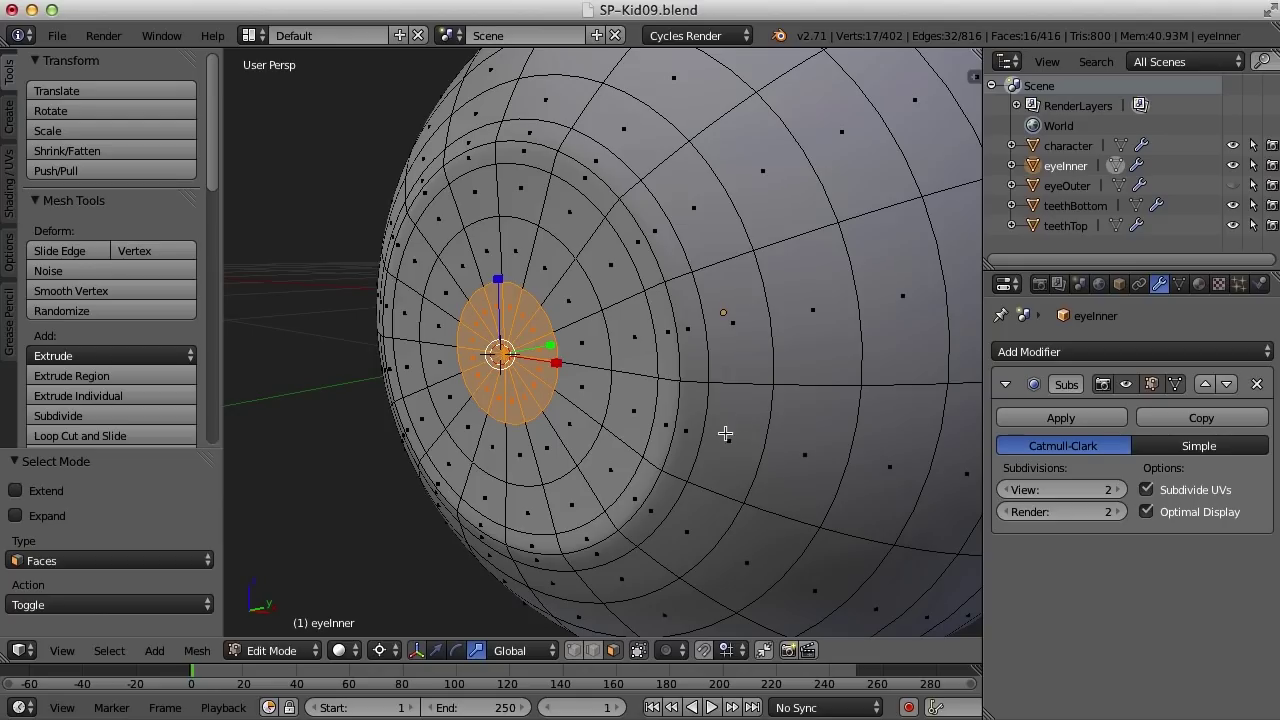
key(e)
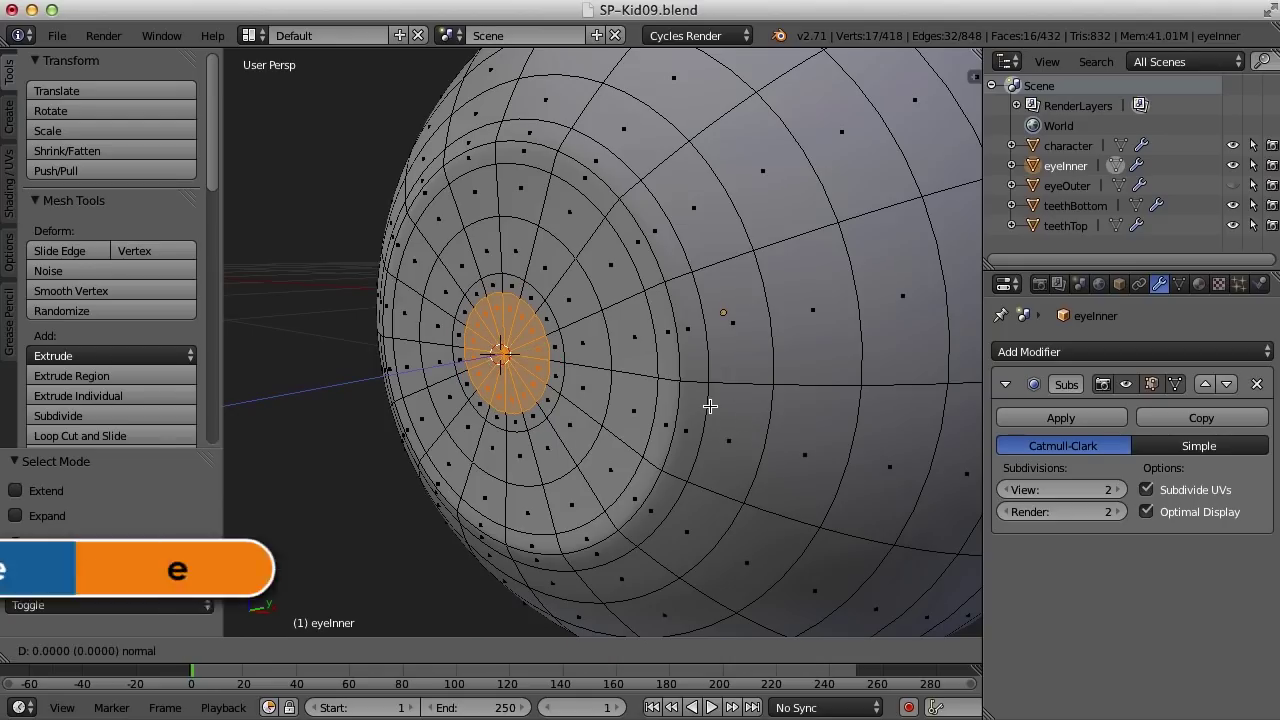
right_click(709, 405)
key(ctrl+space)
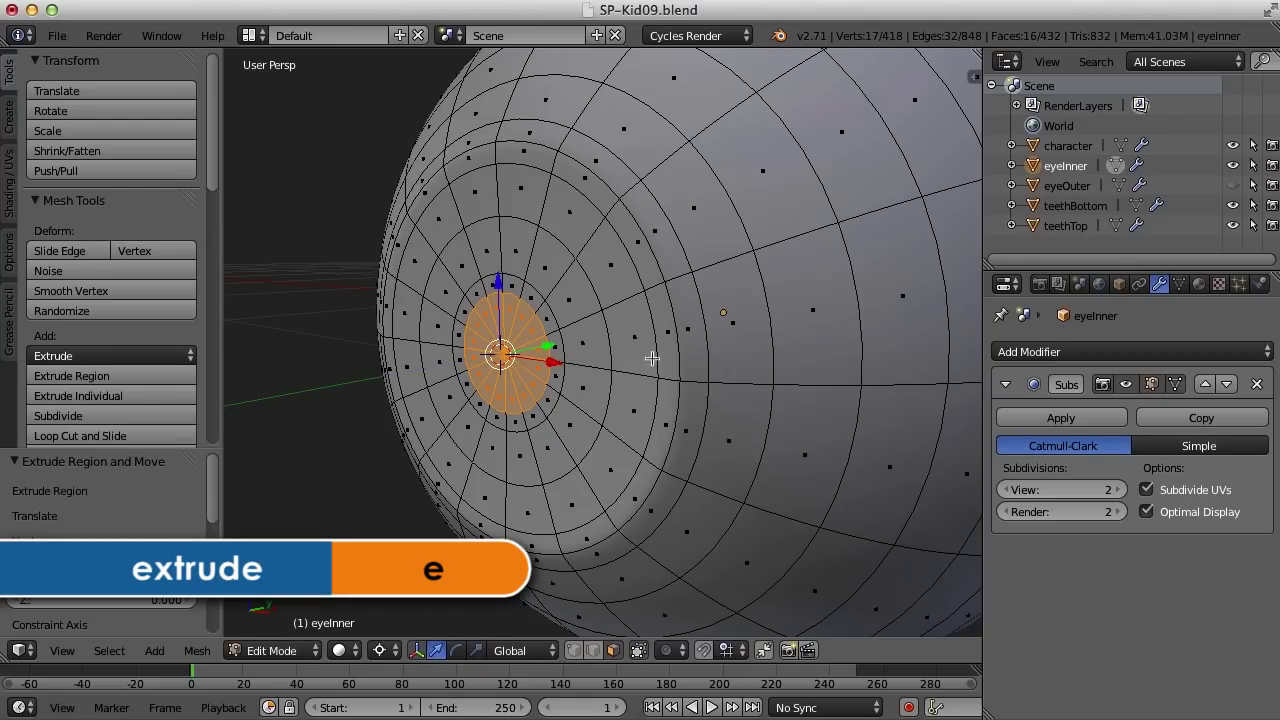
Step: Try moving the extruded pupil faces 0.061 inward along the Y axis
scroll(594, 394, up, 3)
drag(525, 351, 585, 393)
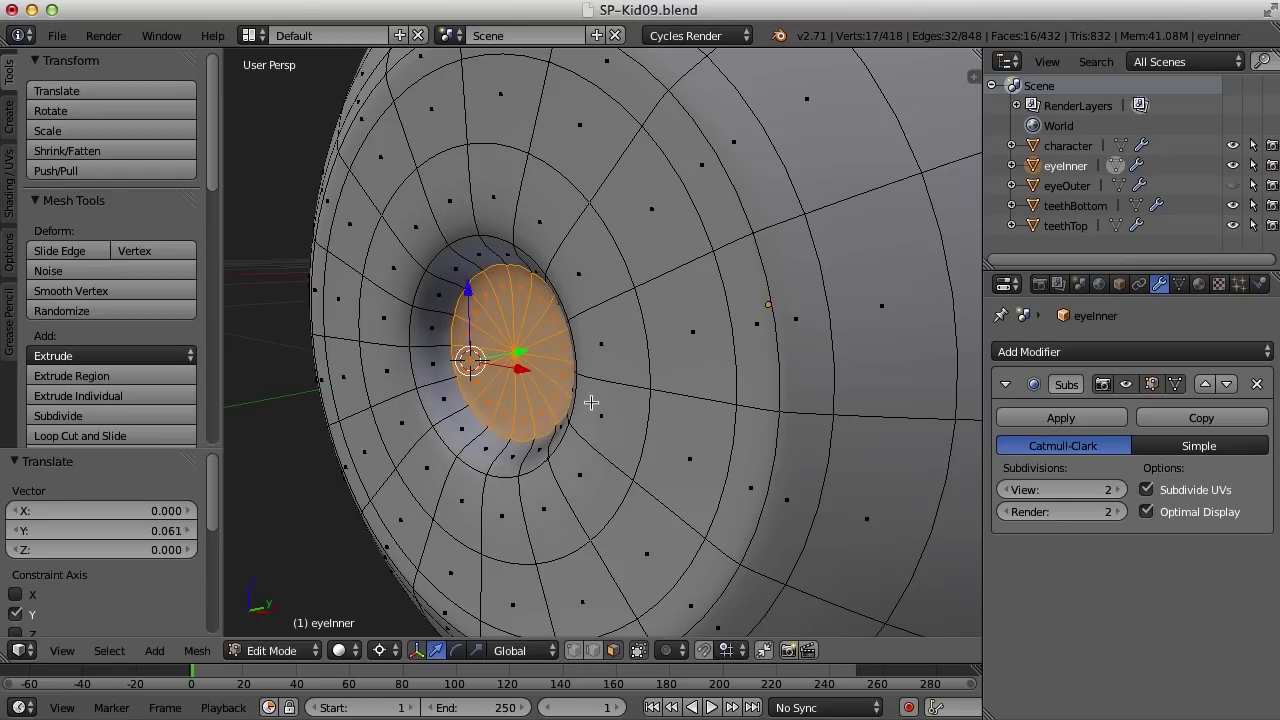
key(KP_1)
key(KP_6)
key(KP_6)
key(KP_6)
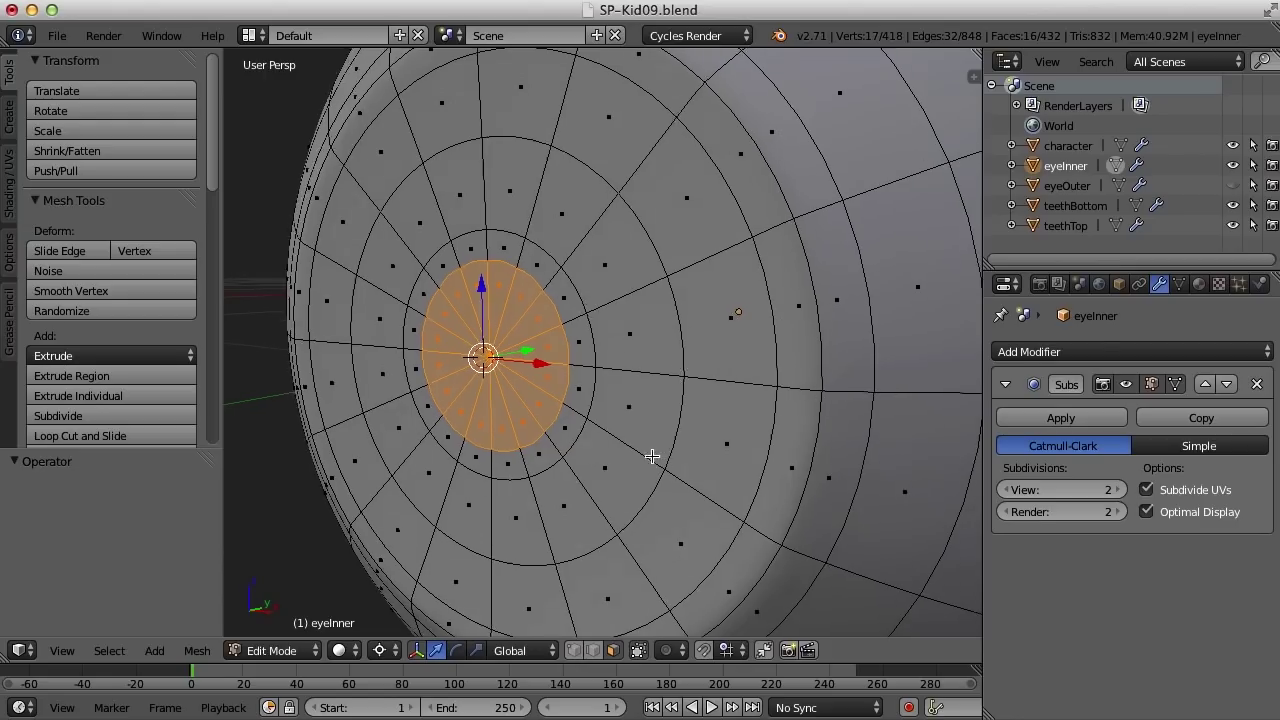
key(KP_6)
Step: Extrude the pupil faces in place a second time and move them slightly inward along the Y axis
key(e)
right_click(618, 415)
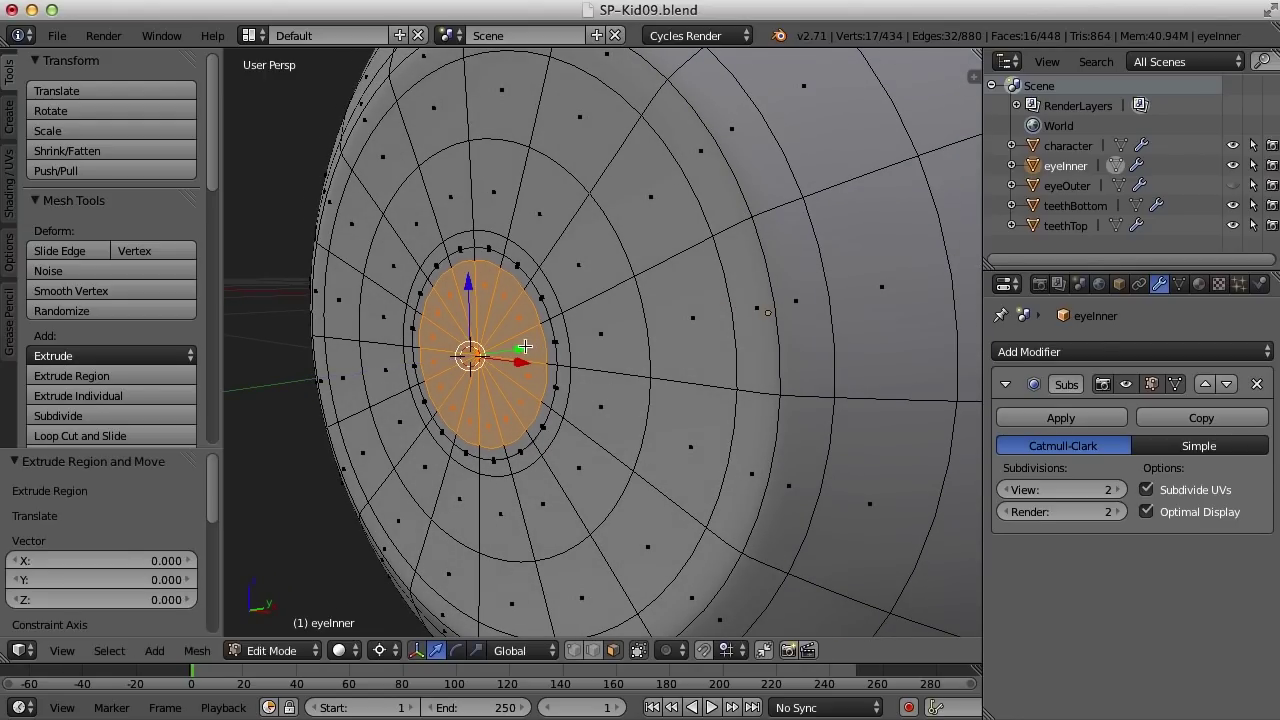
key(g)
key(y)
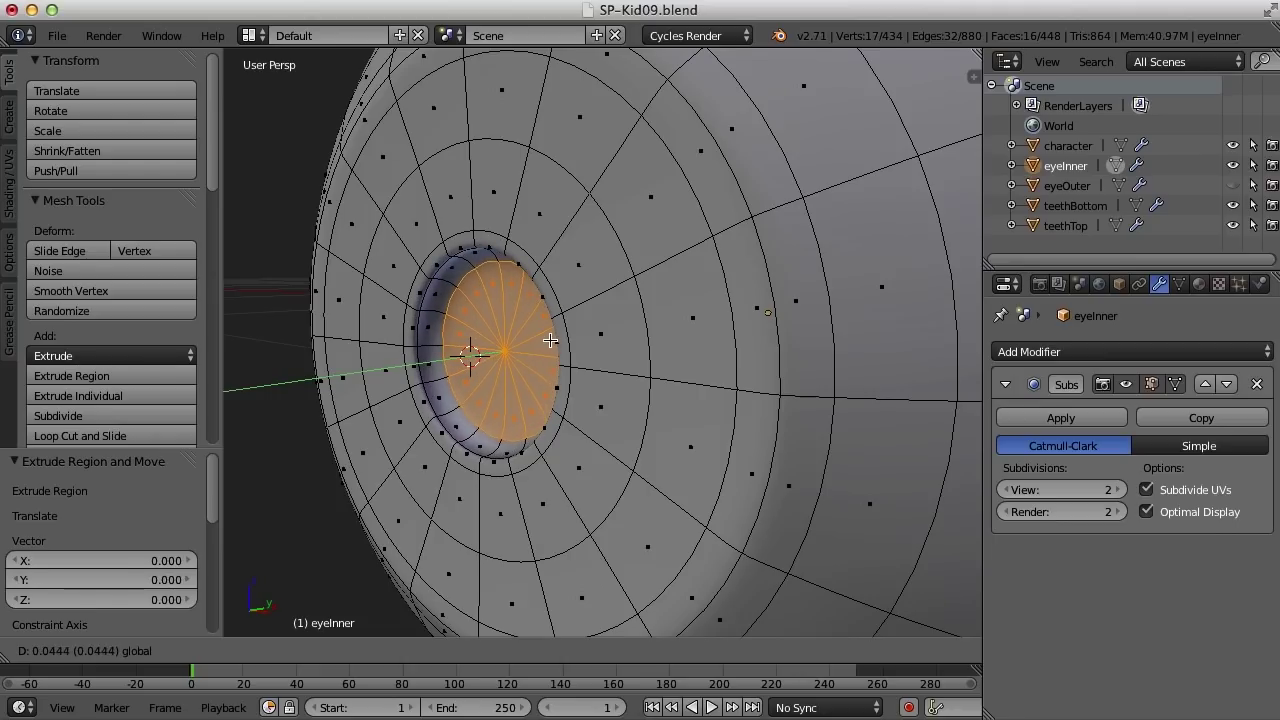
click(558, 339)
Step: Extrude the recessed pupil faces again and move them 0.169 deeper into the eye along the Y axis
middle_drag(560, 345, 508, 335)
key(e)
right_click(612, 426)
key(g)
key(y)
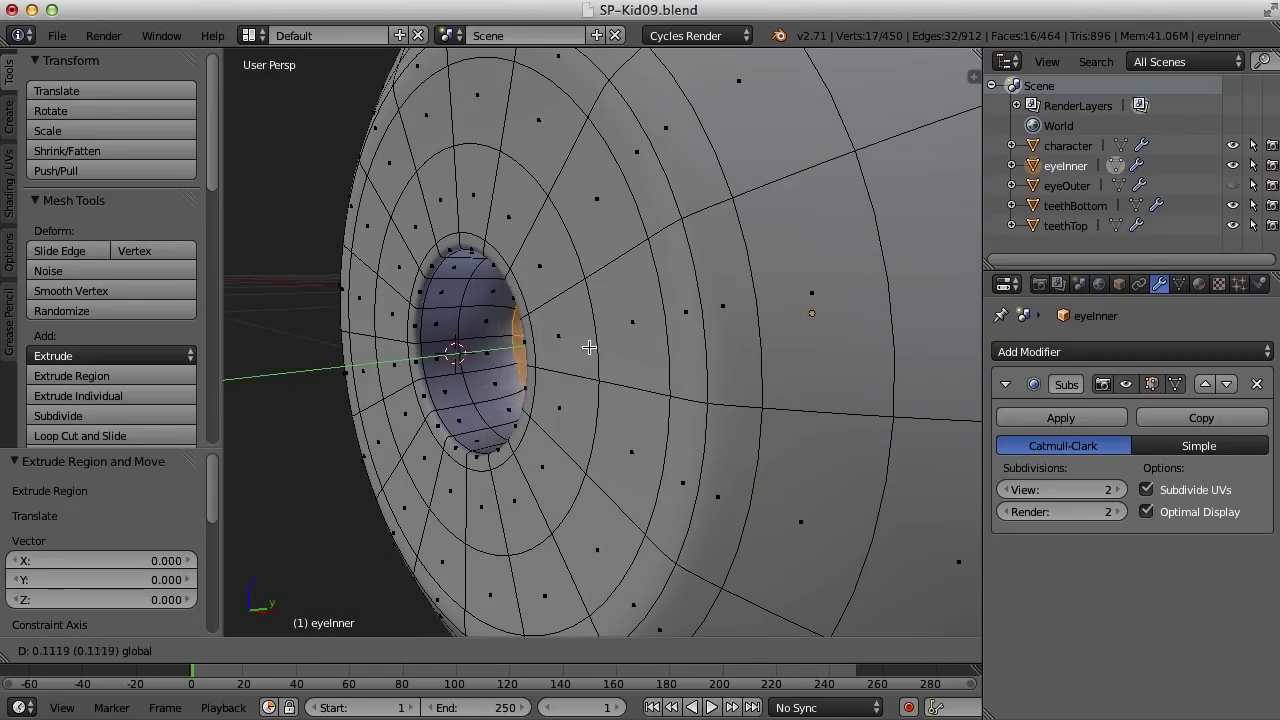
click(617, 349)
Step: Extrude the faces at the bottom of the pupil hole twice in place without moving them
middle_drag(457, 438, 640, 372)
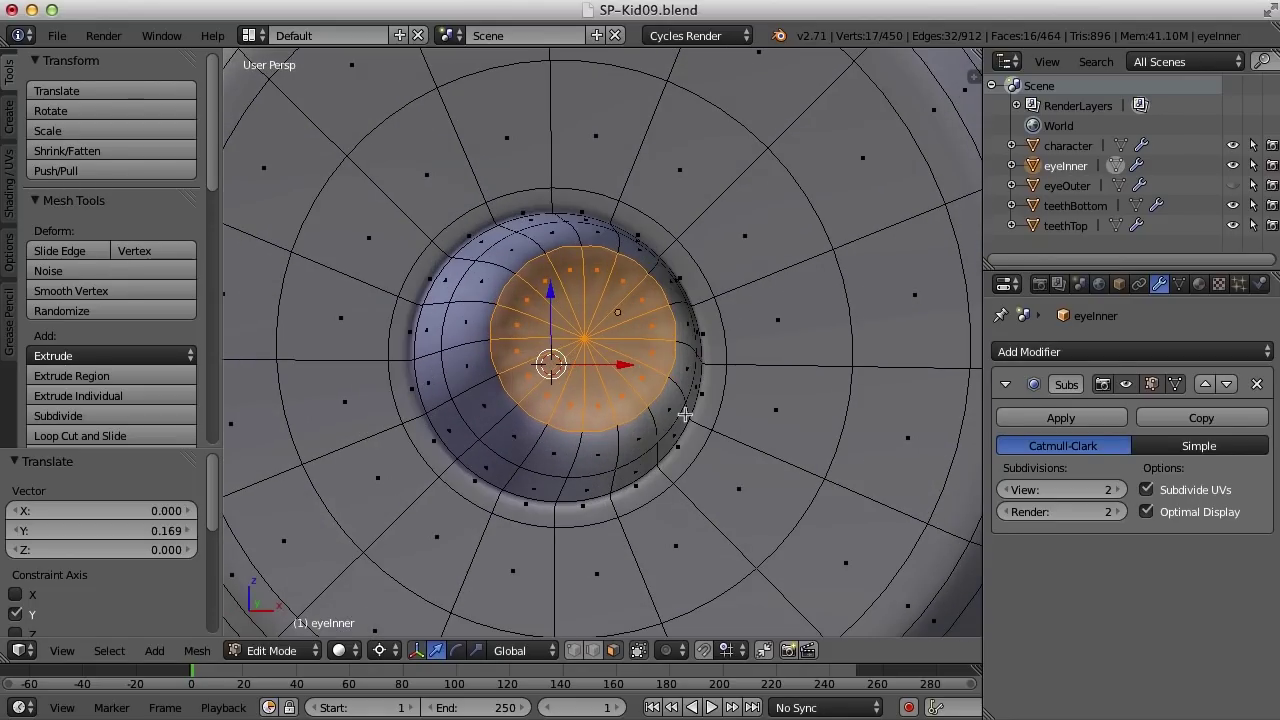
key(e)
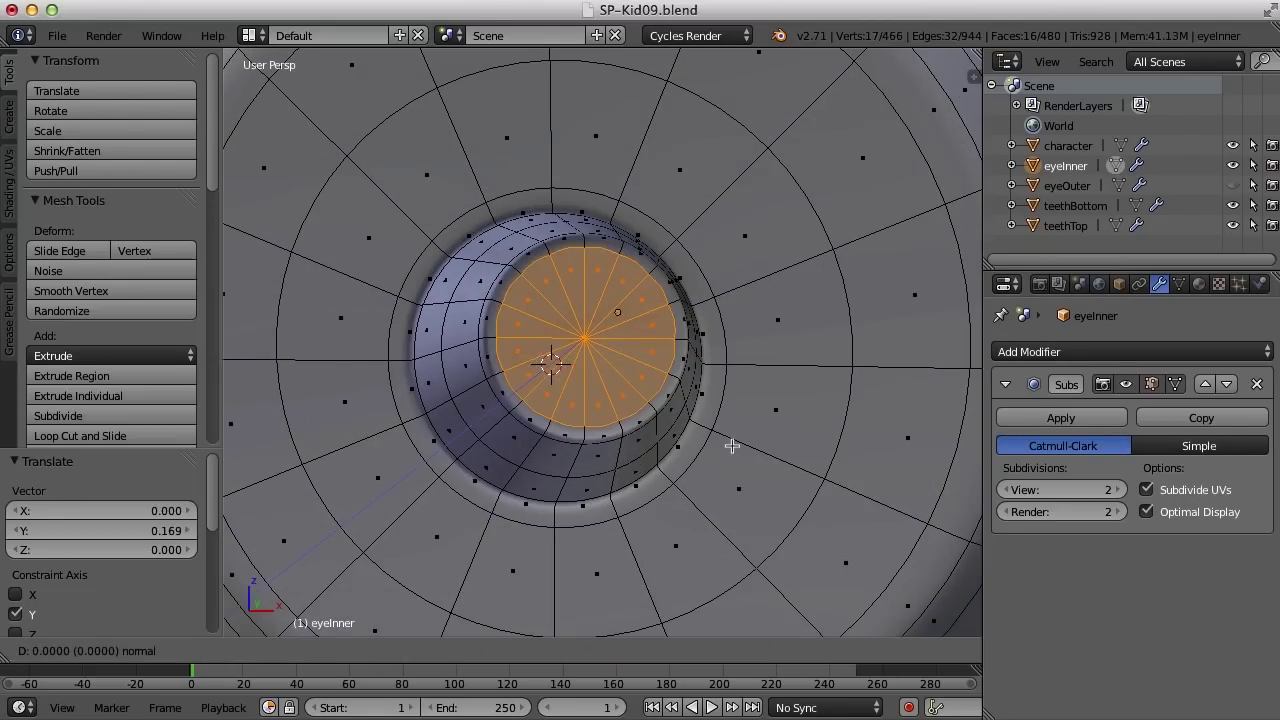
right_click(732, 446)
middle_drag(731, 443, 831, 402)
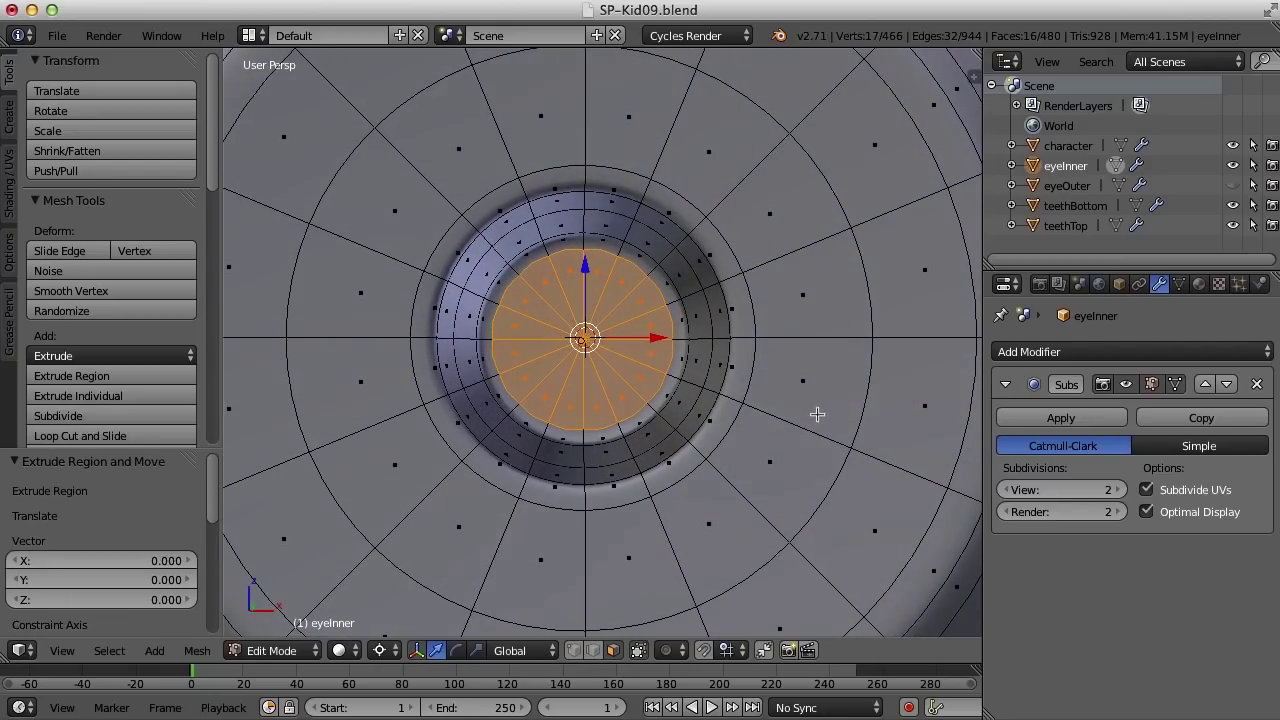
key(e)
right_click(810, 413)
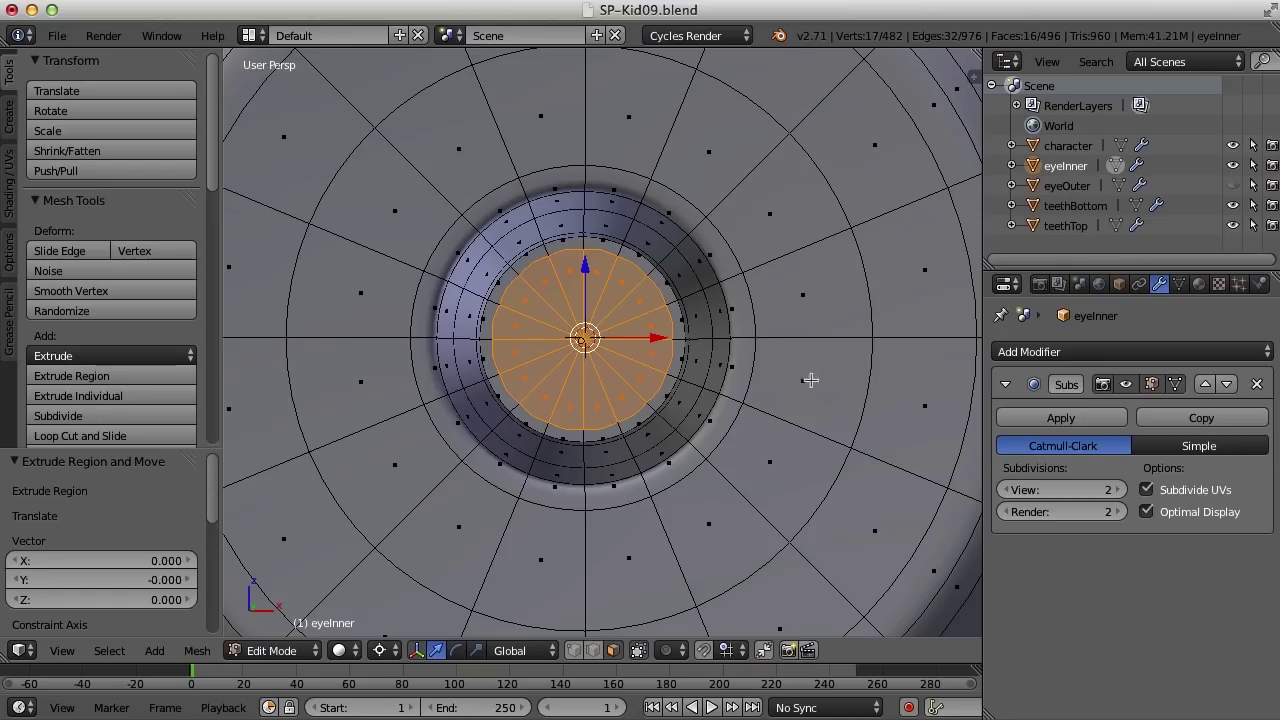
Step: Try scaling the faces at the bottom of the pupil hole inward around the 3D cursor
key(s)
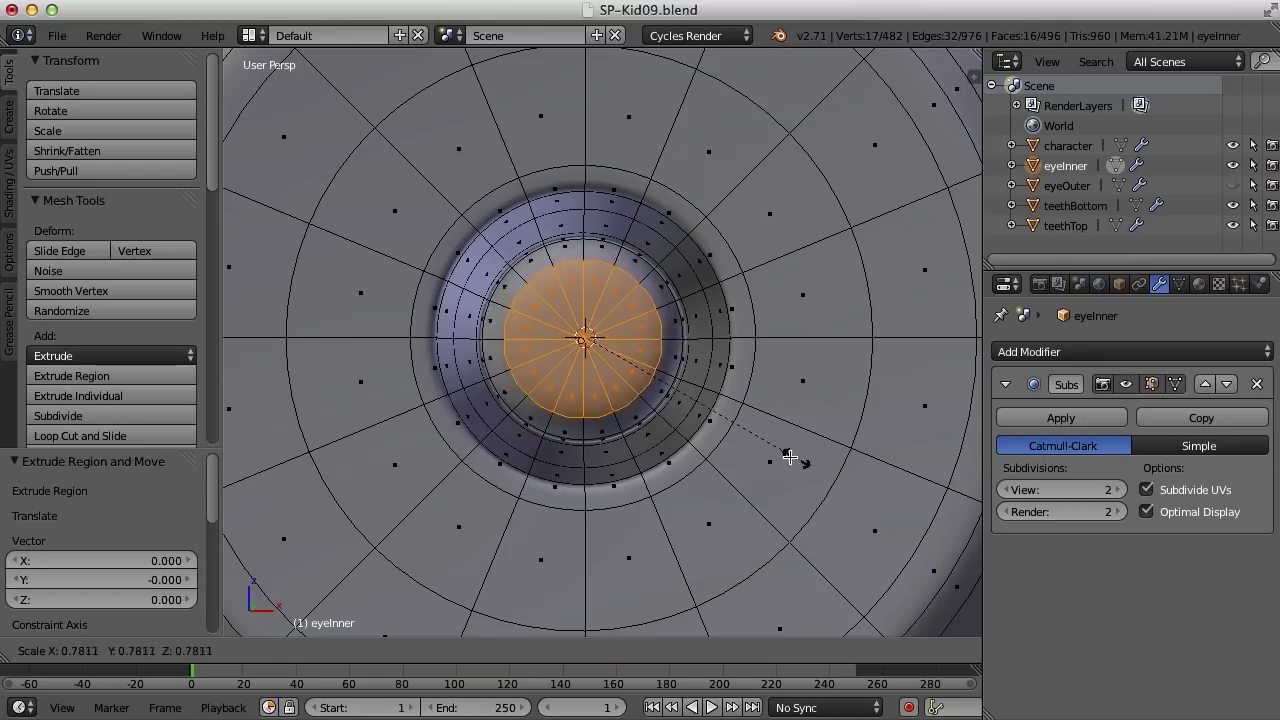
click(709, 437)
middle_drag(709, 437, 605, 472)
middle_drag(534, 436, 556, 416)
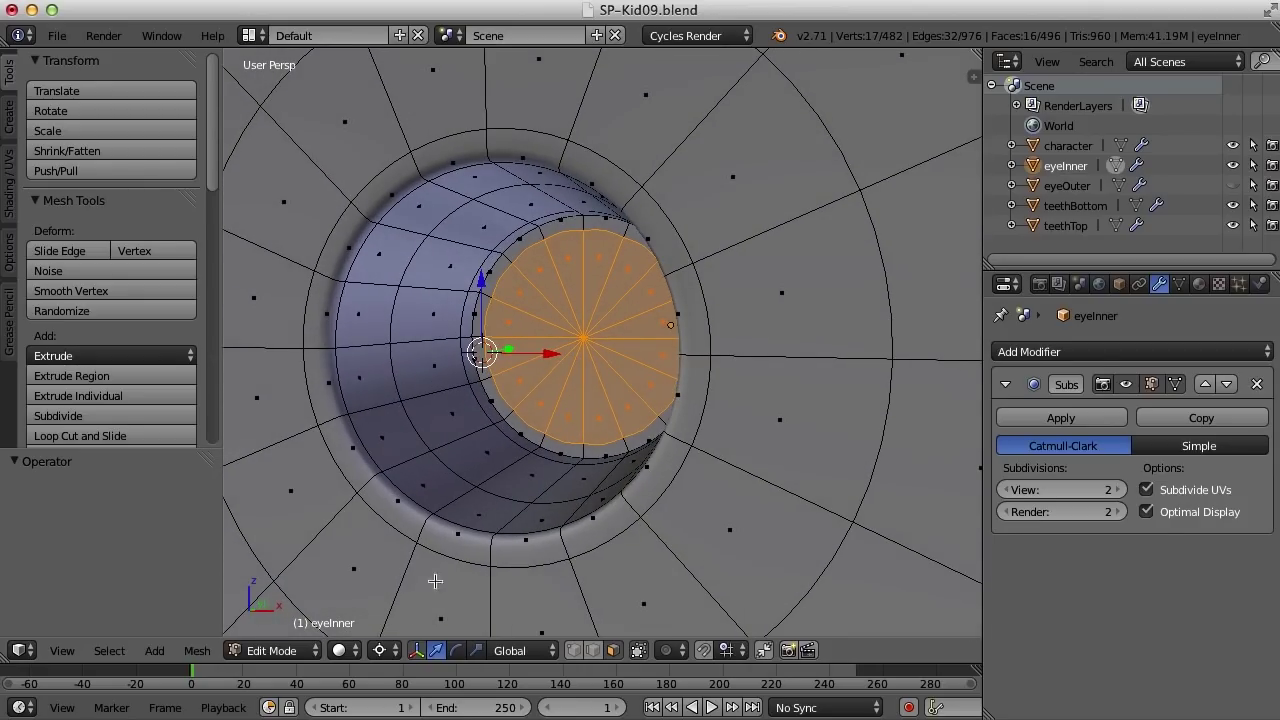
Step: Set the pivot point to Median Point and resize the pupil hole's bottom faces by 0.490 and again by 1.372
click(385, 652)
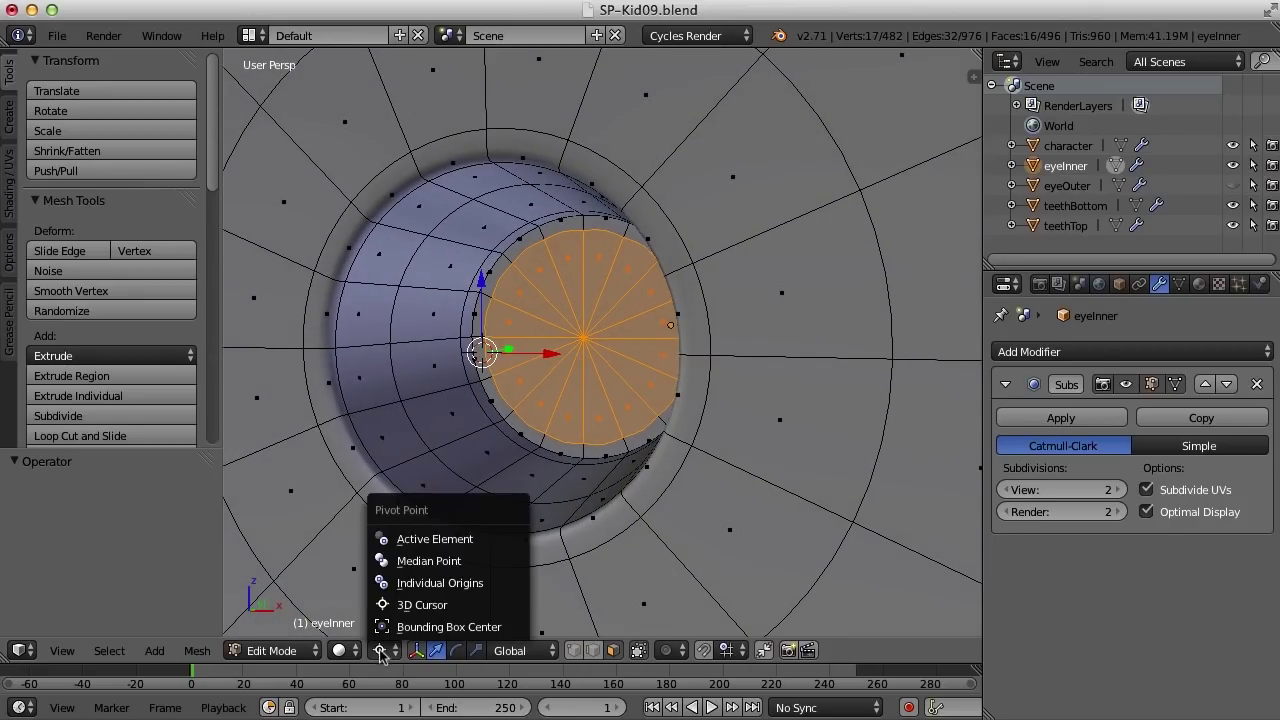
click(436, 566)
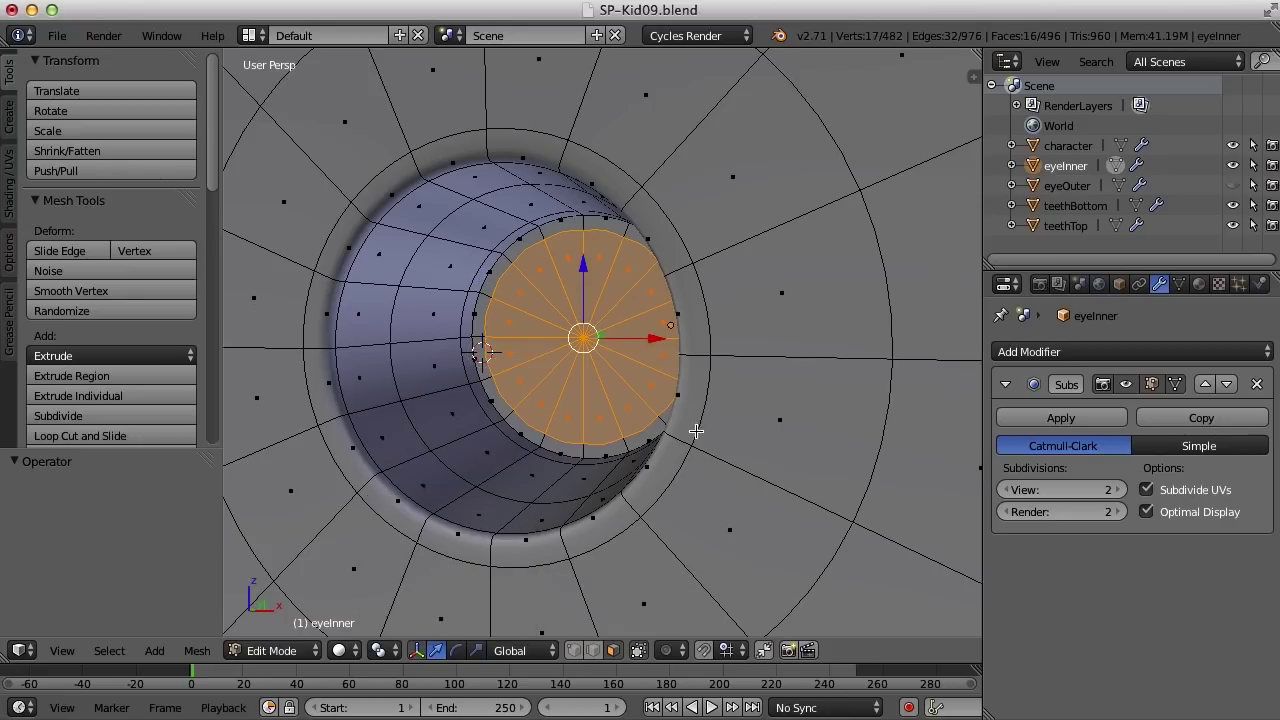
middle_drag(694, 434, 765, 466)
key(s)
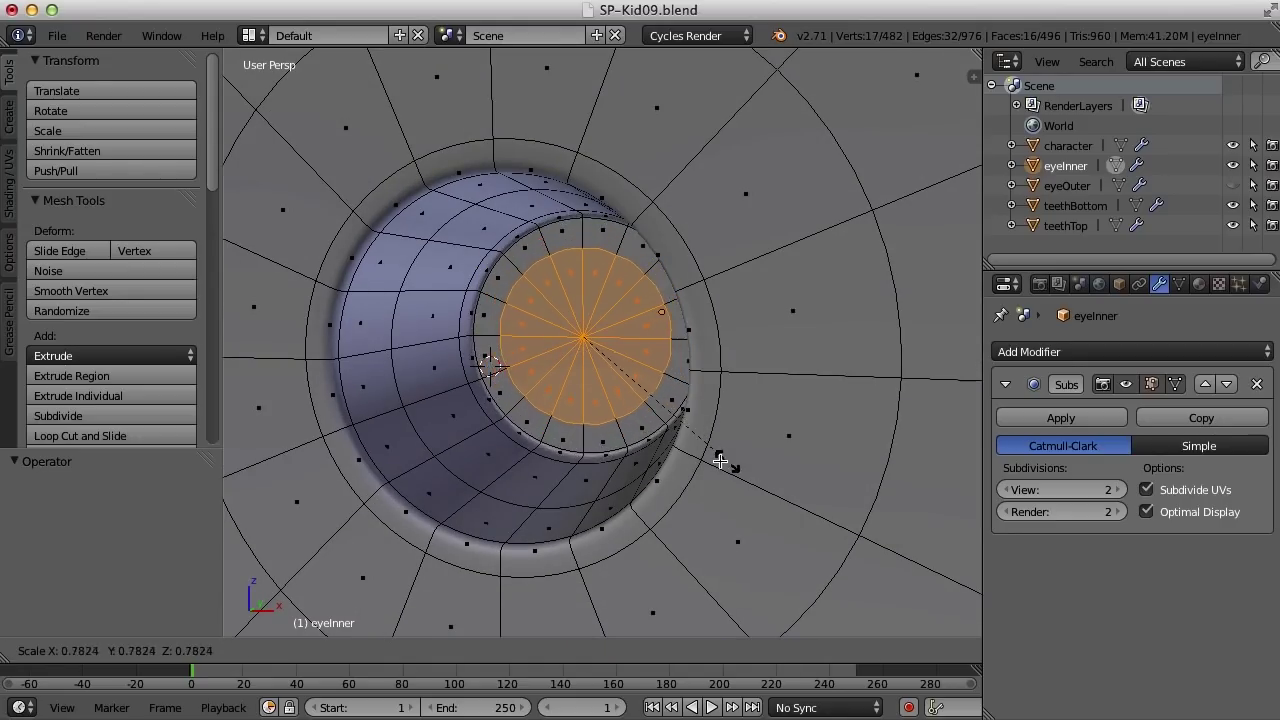
click(673, 425)
middle_drag(673, 425, 700, 406)
scroll(700, 406, up, 3)
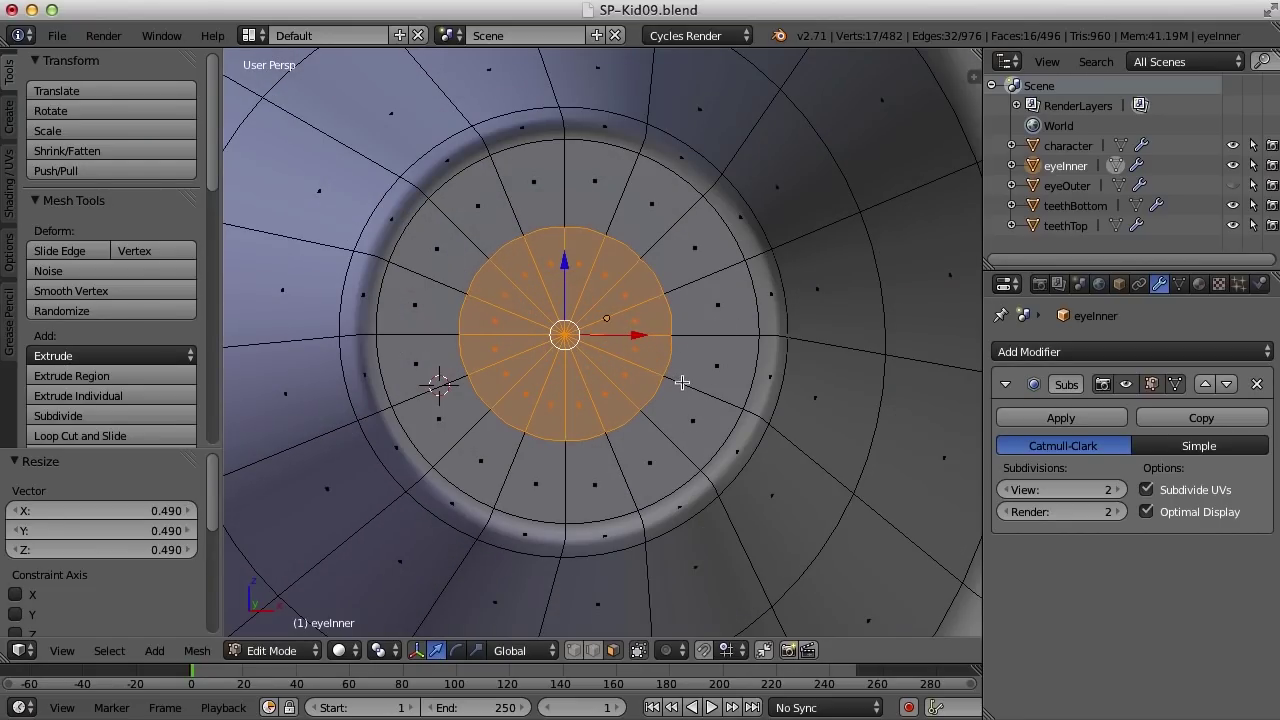
key(s)
click(724, 396)
Step: Scale the edge loop around the pupil hole's floor slightly inward in edge selection mode, deselect everything and return to Object Mode
key(ctrl+Tab)
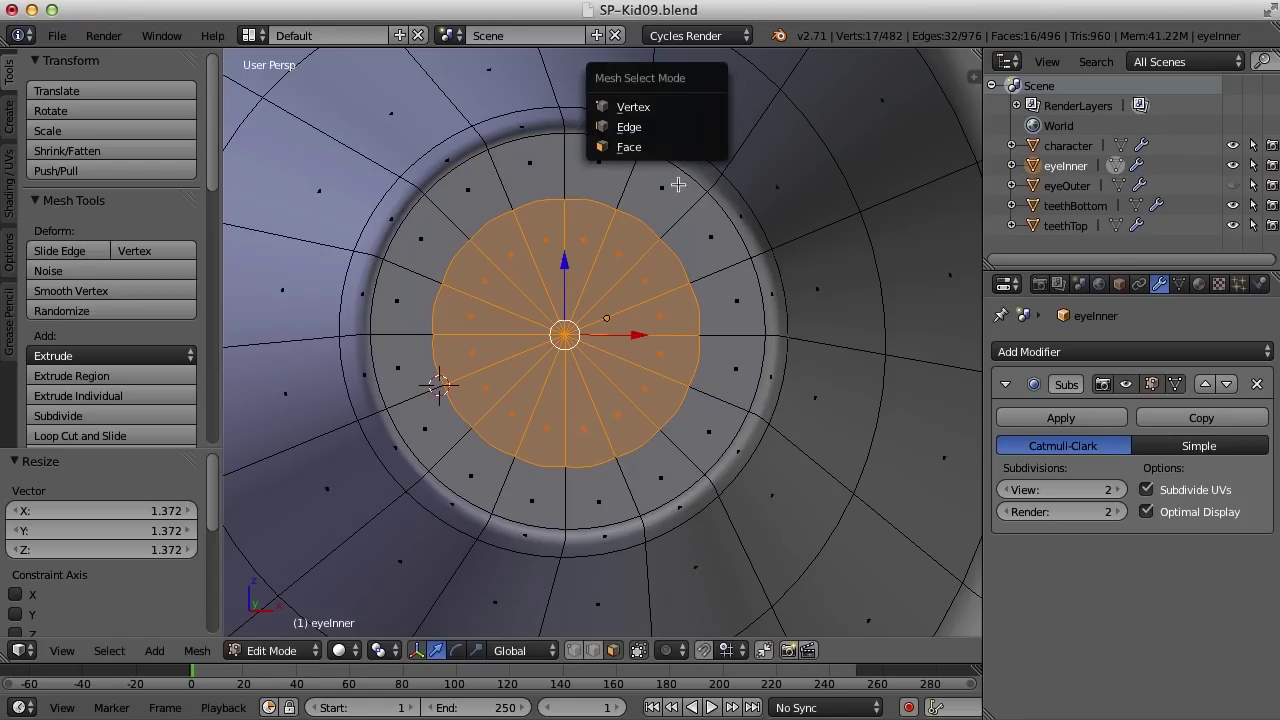
click(654, 126)
alt+right_click(685, 172)
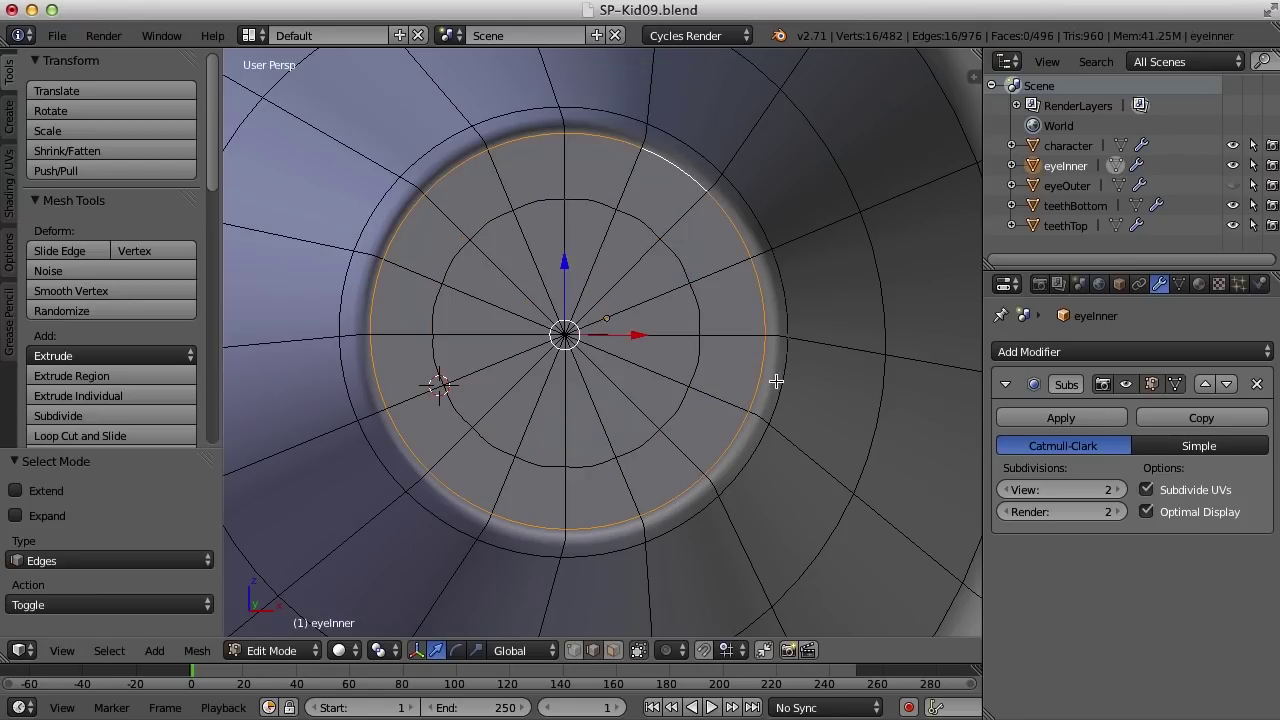
key(s)
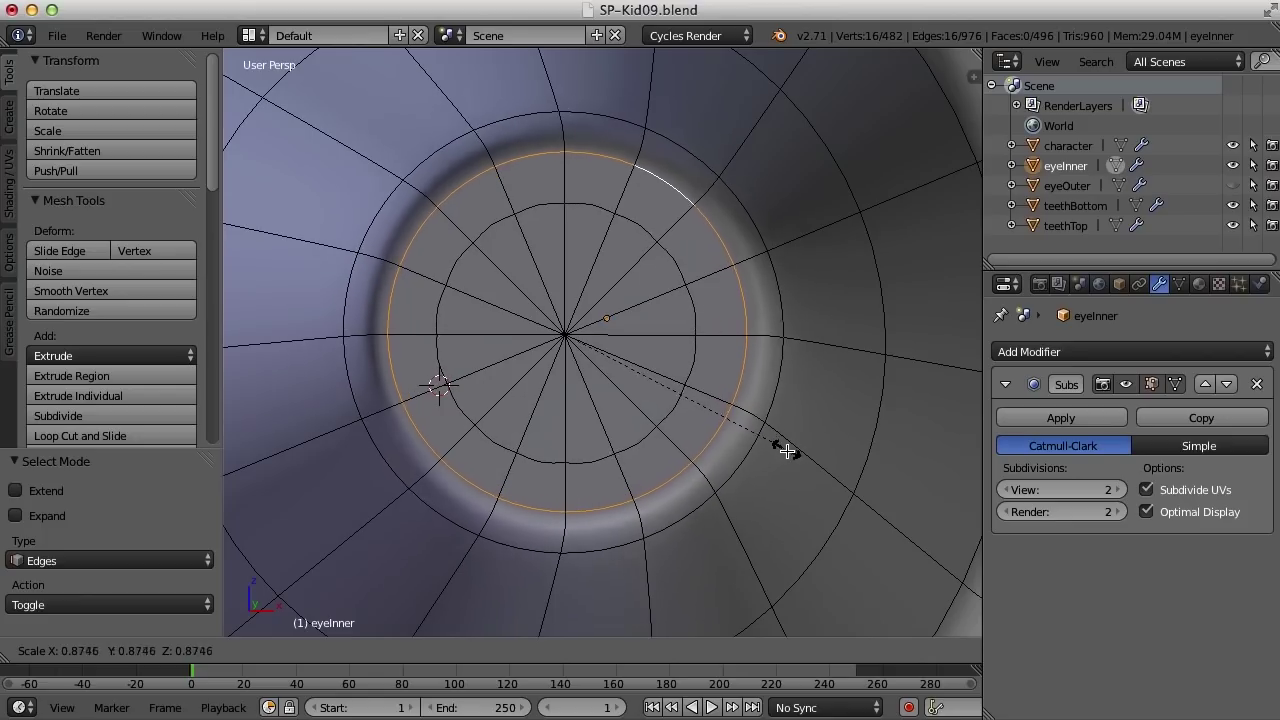
click(800, 457)
middle_drag(800, 452, 777, 397)
key(a)
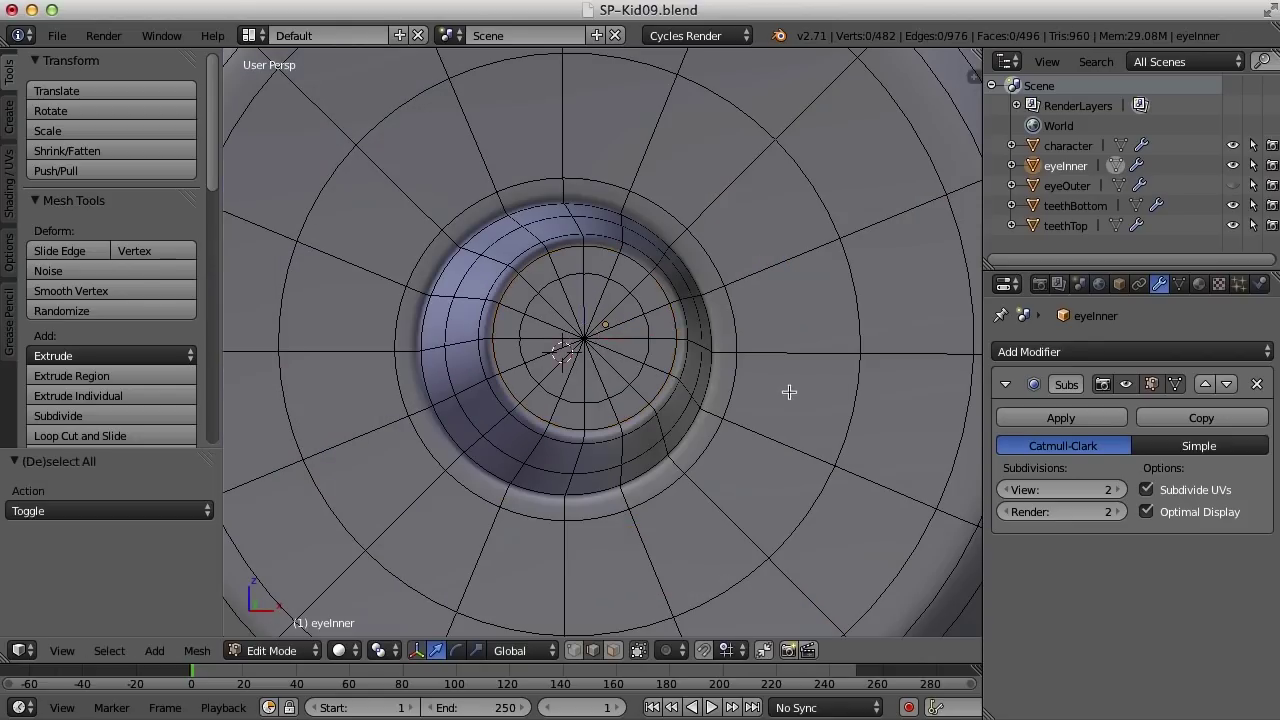
key(Tab)
scroll(760, 391, down, 5)
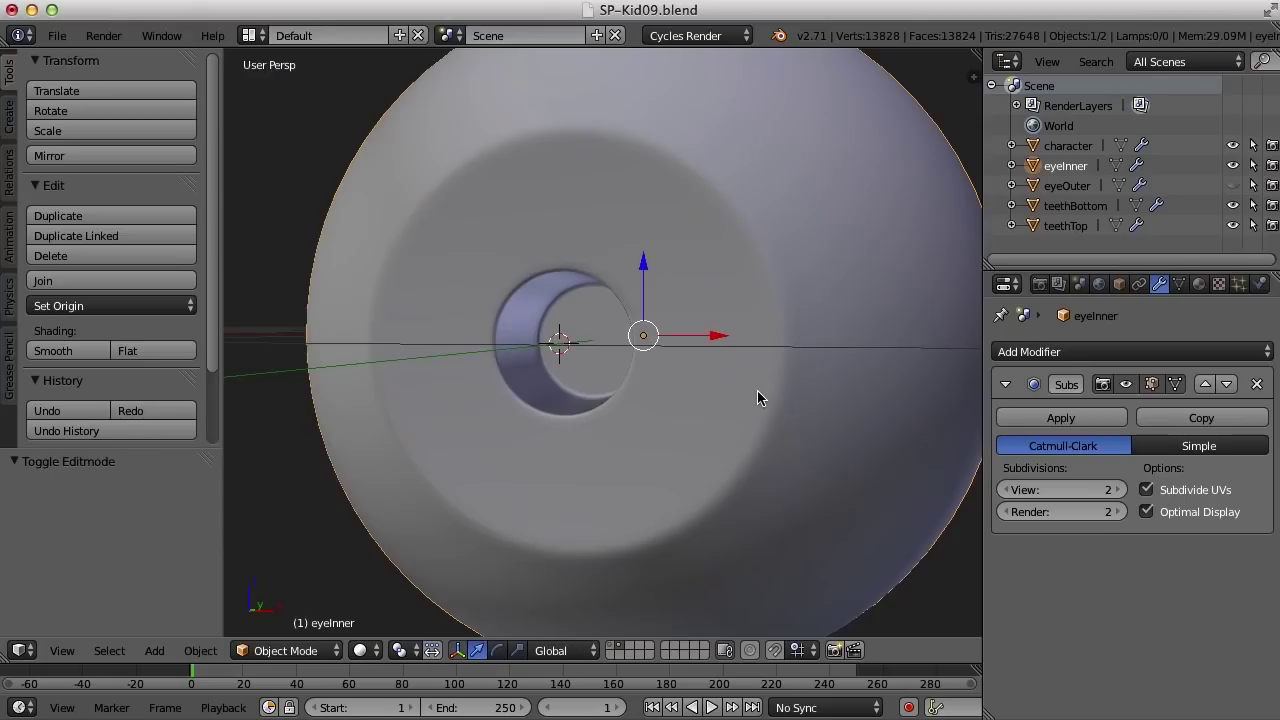
scroll(757, 390, down, 1)
middle_drag(788, 384, 714, 391)
Step: Dissolve eight alternating edges that radiate from the centre of the pupil hole's floor out to its inner ring
key(Tab)
scroll(757, 380, up, 8)
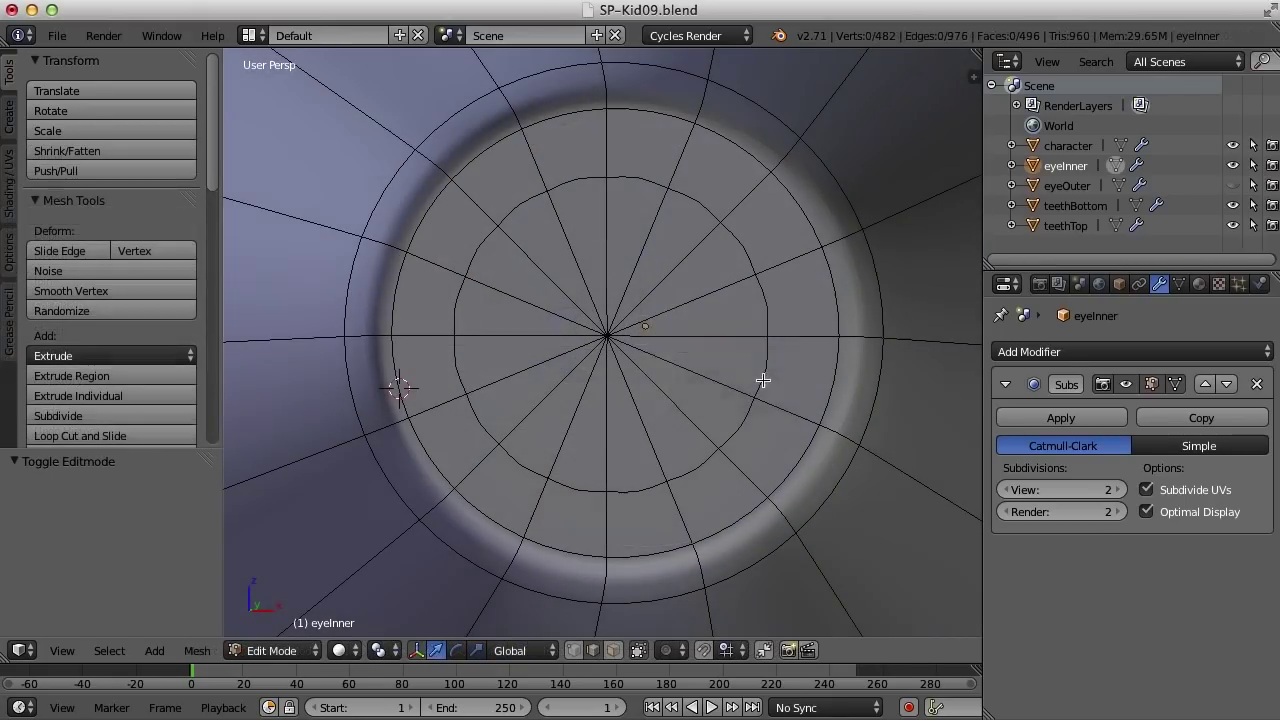
key(ctrl+Tab)
click(722, 381)
right_click(608, 207)
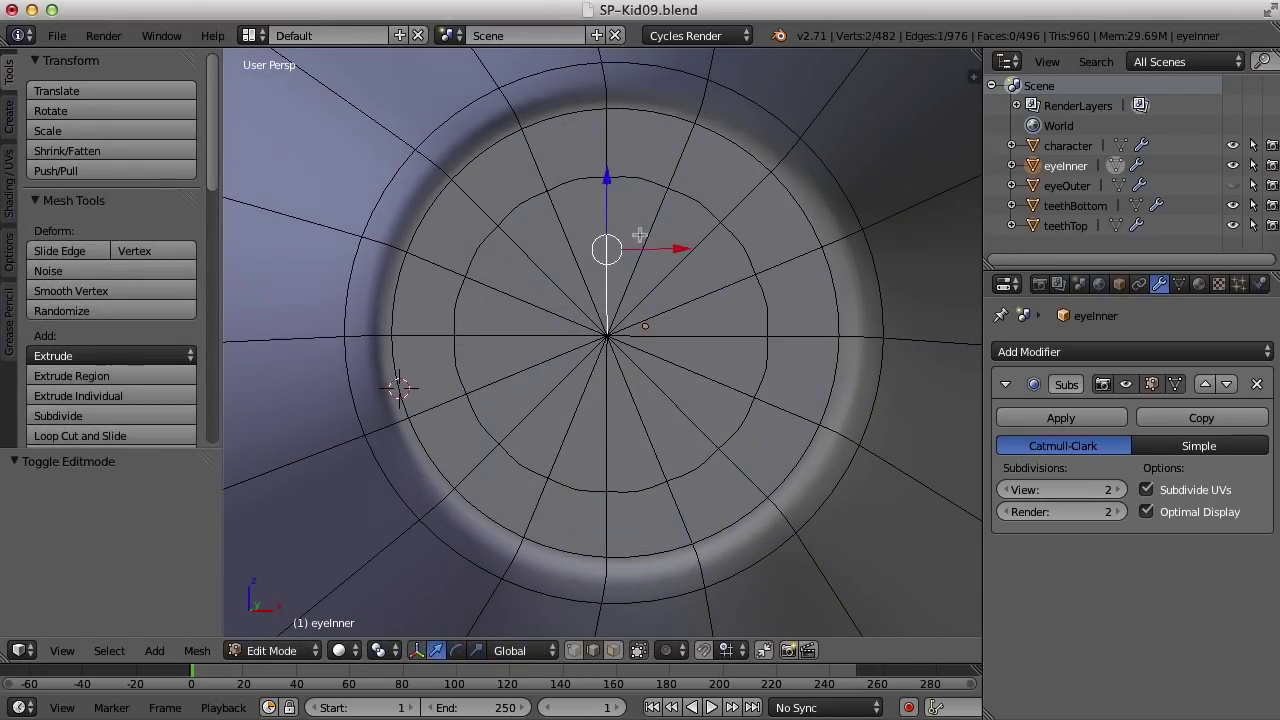
shift+right_click(710, 238)
shift+right_click(725, 338)
shift+right_click(686, 416)
shift+right_click(604, 452)
shift+right_click(522, 420)
shift+right_click(494, 340)
shift+right_click(520, 249)
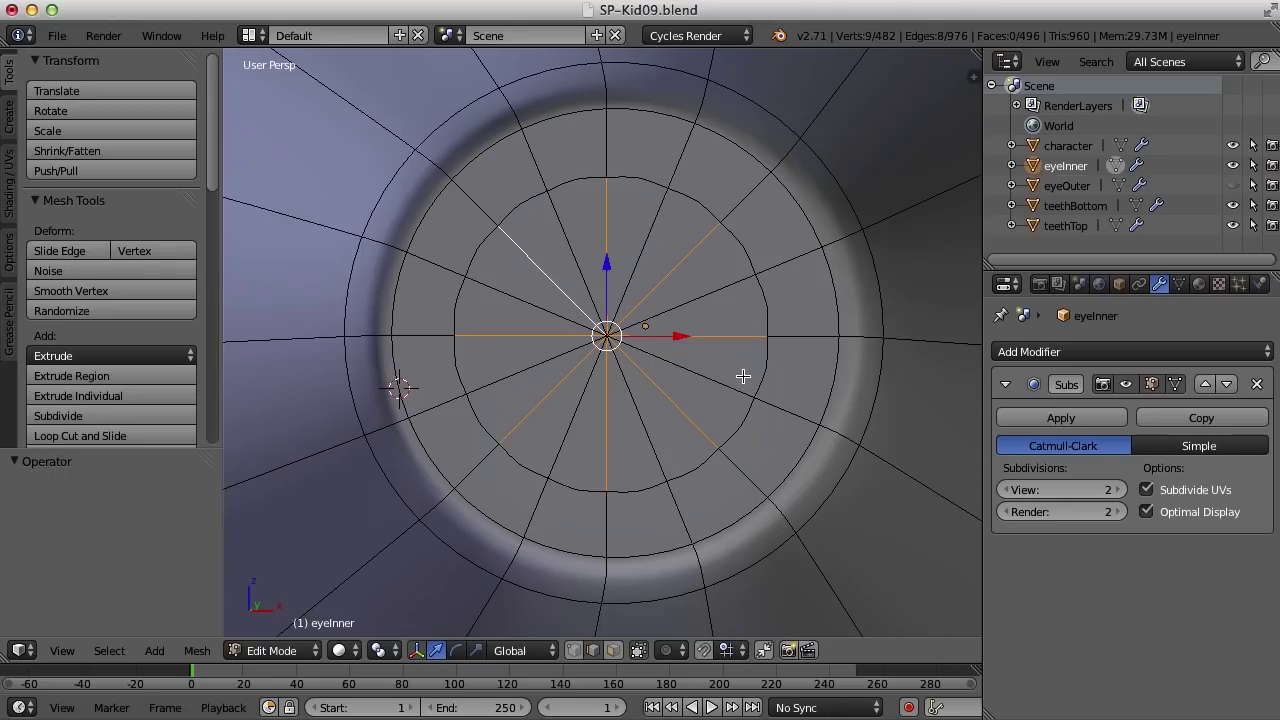
key(x)
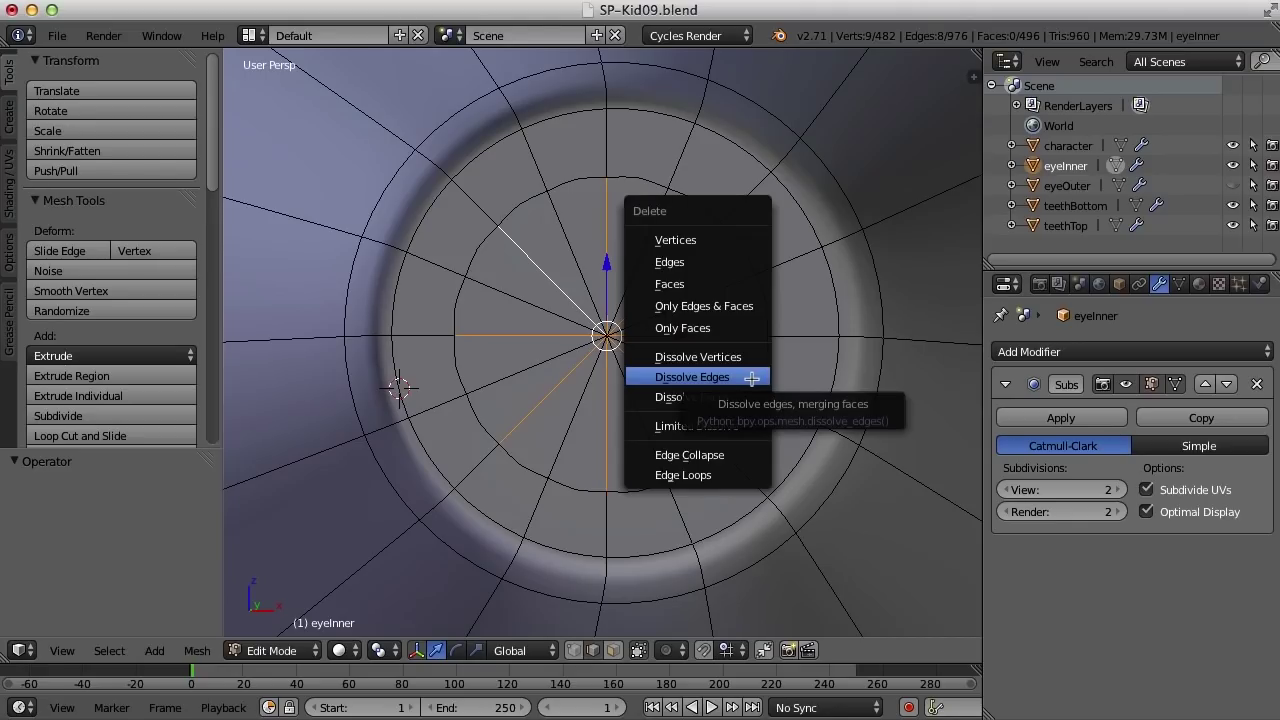
click(752, 378)
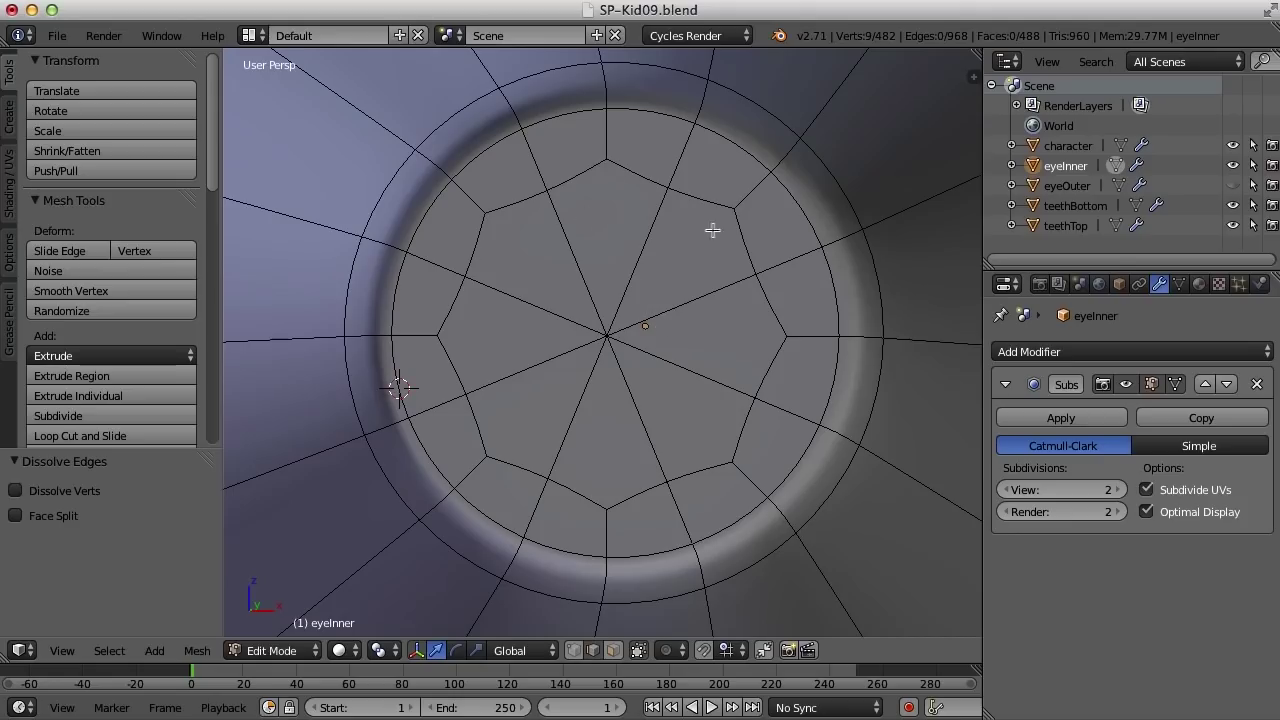
Step: Switch to face selection, examine the merged faces on the pupil floor and check the inner eye in Object Mode
key(ctrl+Tab)
click(651, 277)
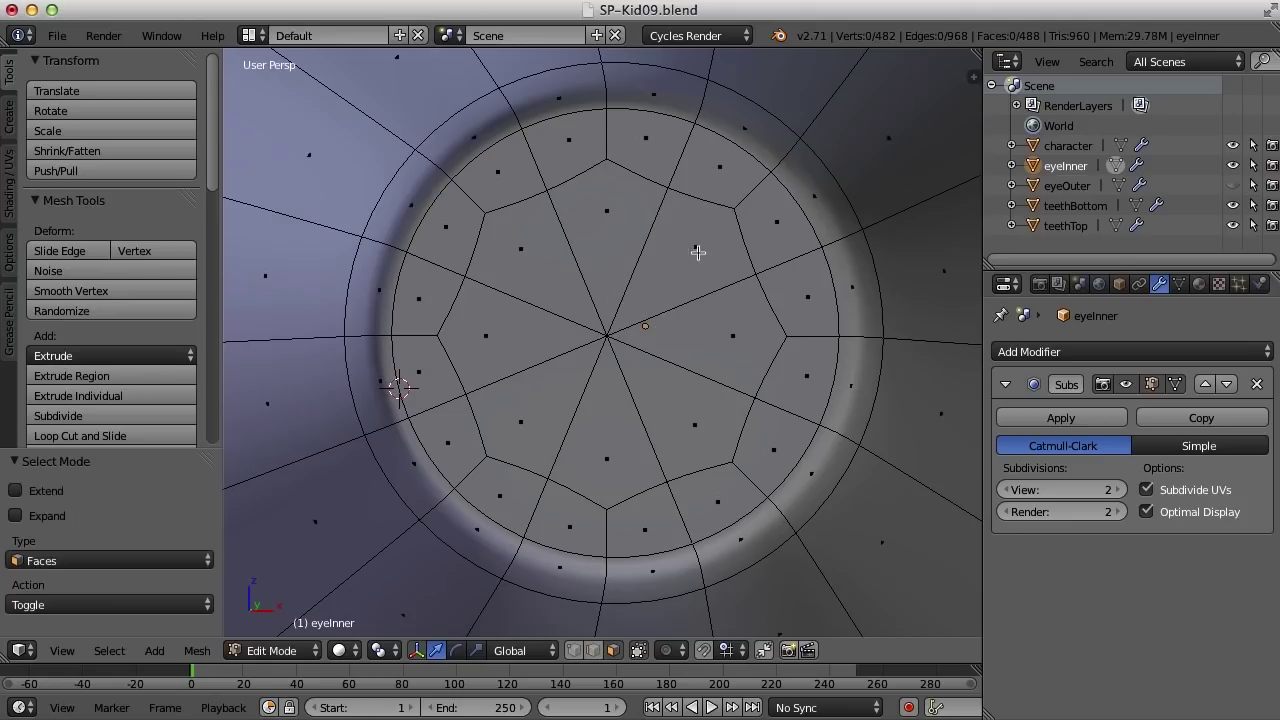
right_click(694, 251)
scroll(755, 345, down, 6)
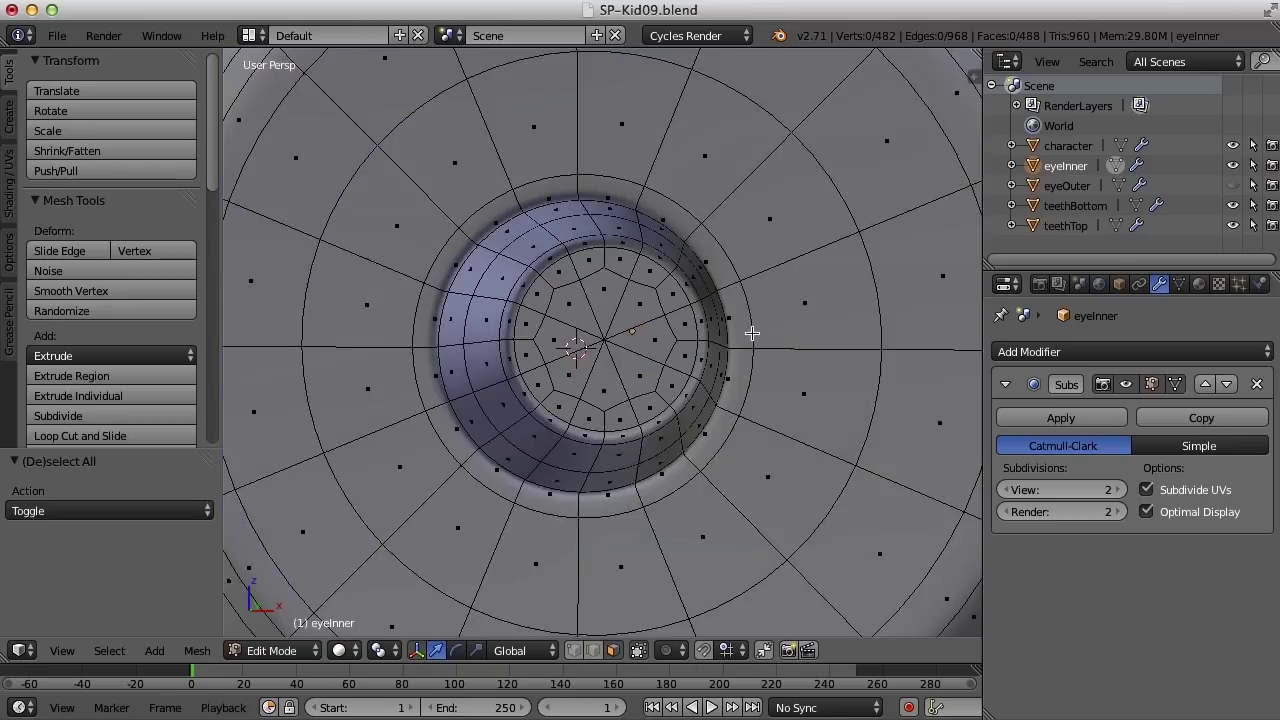
key(Tab)
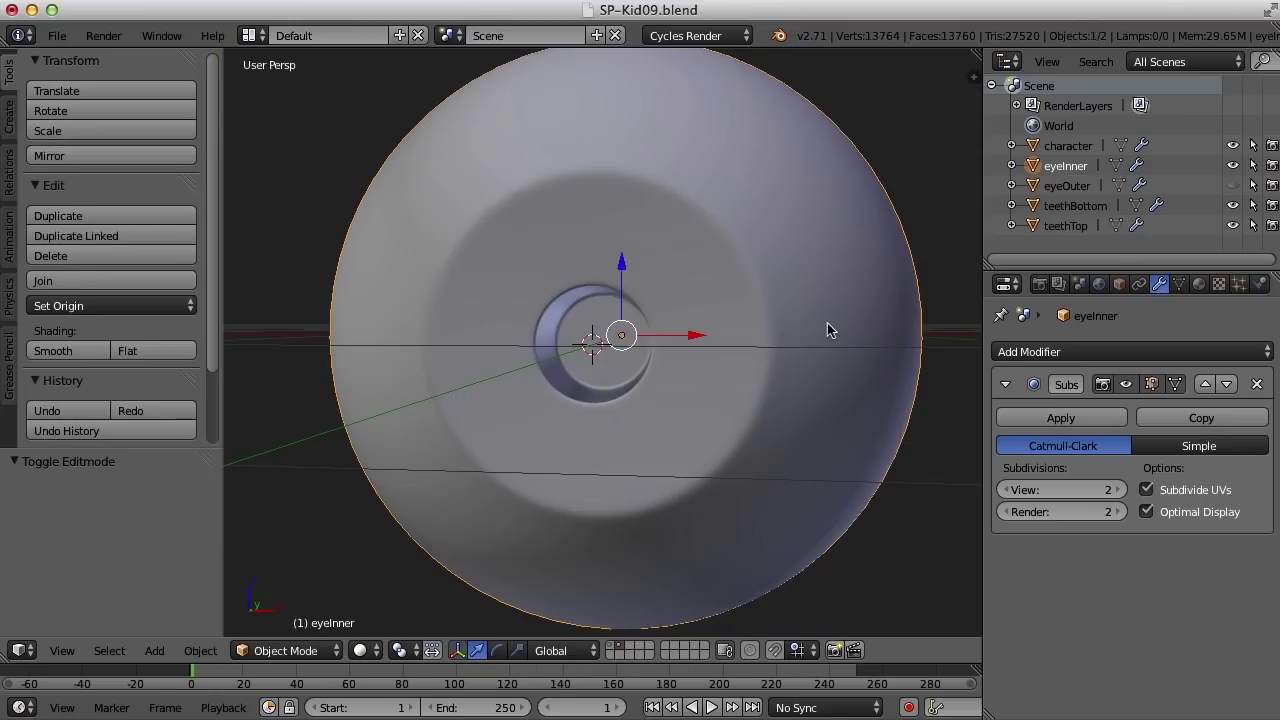
middle_drag(837, 328, 723, 357)
Step: Dissolve eight alternating edges that radiate from the pole at the back of the inner eye
key(Tab)
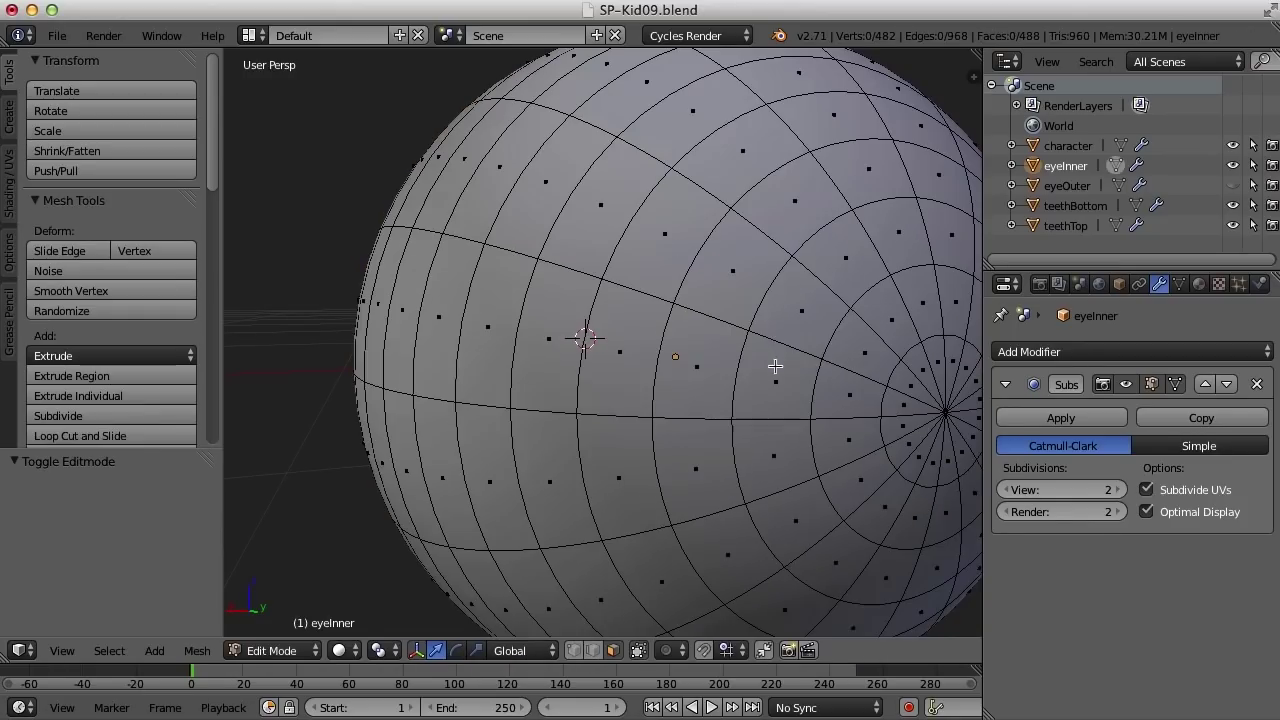
middle_drag(824, 364, 810, 359)
key(ctrl+Tab)
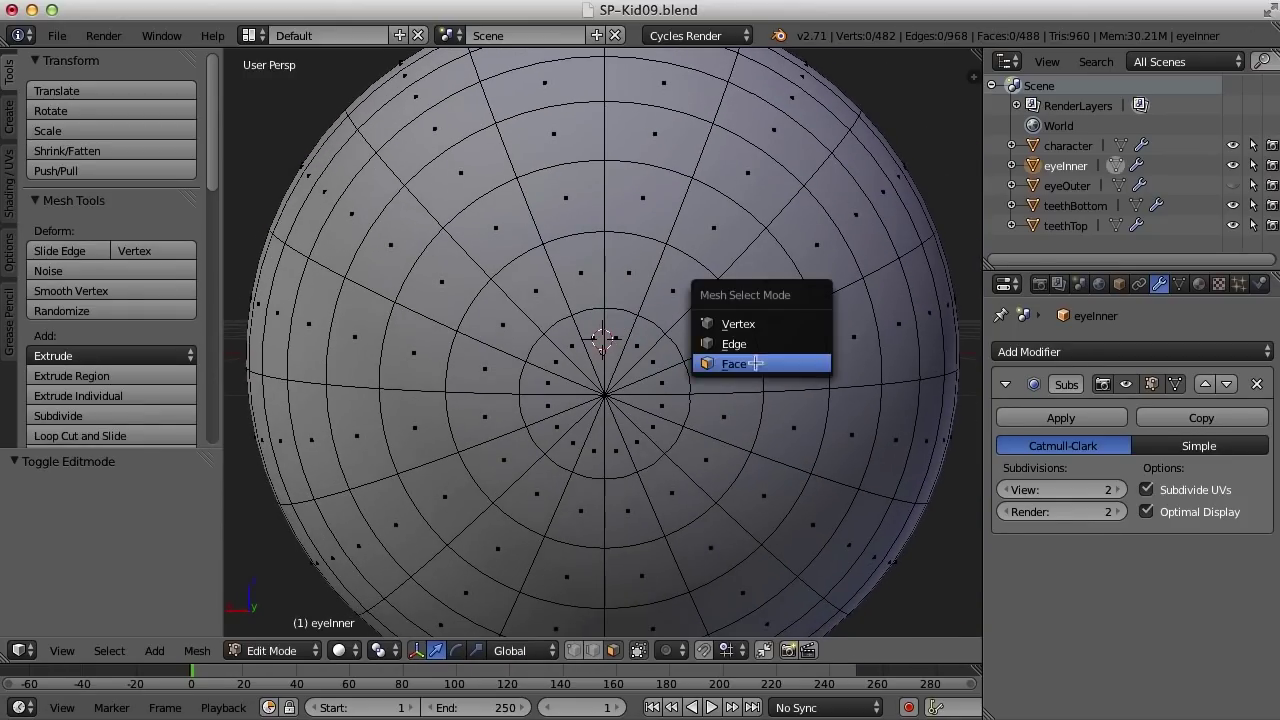
click(760, 341)
scroll(700, 351, up, 4)
scroll(679, 344, down, 2)
right_click(565, 333)
shift+right_click(654, 330)
shift+right_click(728, 395)
shift+right_click(735, 485)
shift+right_click(641, 537)
shift+right_click(558, 548)
shift+right_click(500, 487)
shift+right_click(505, 396)
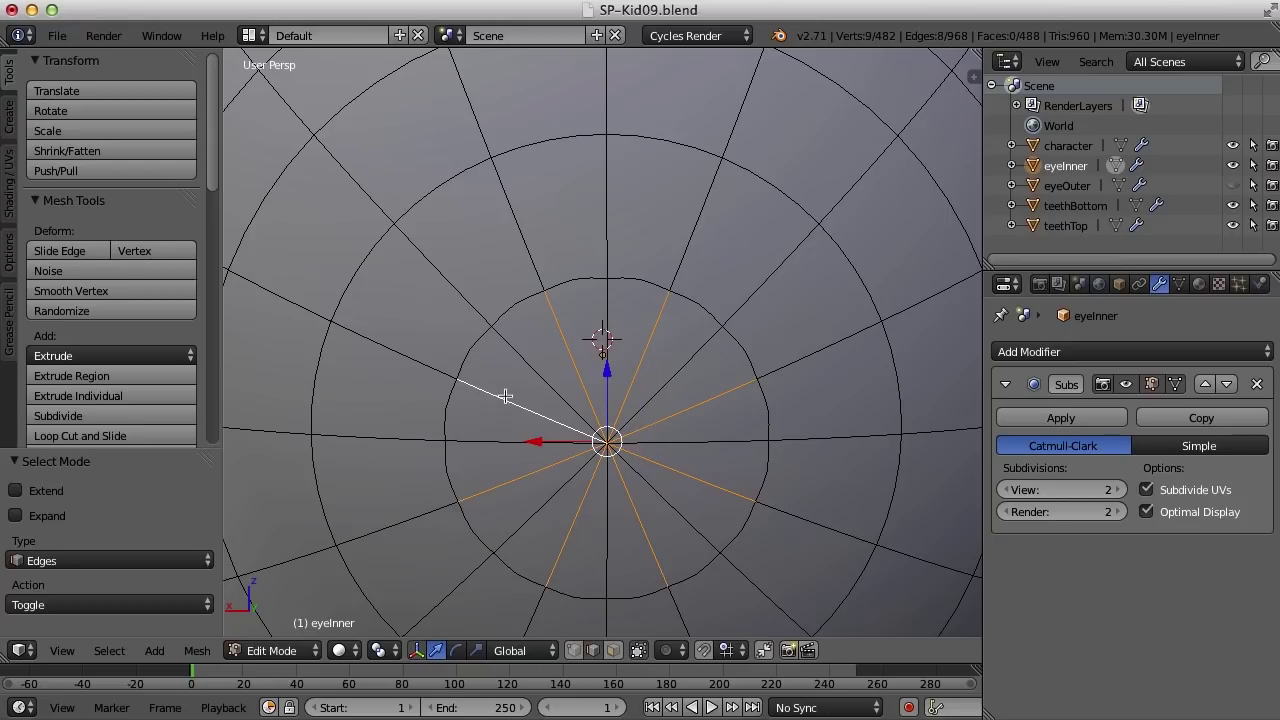
key(x)
click(760, 455)
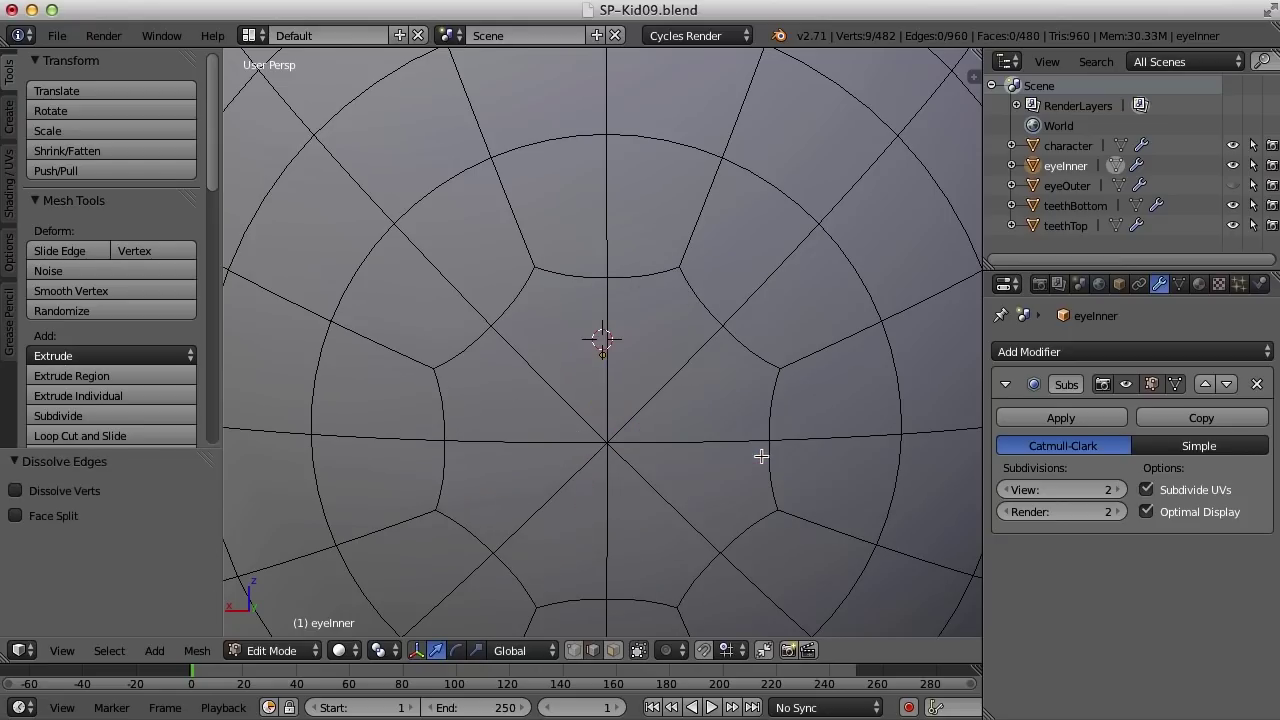
Step: Return to Object Mode, hide eyeInner and show eyeOuter instead
scroll(764, 453, down, 8)
middle_drag(711, 442, 909, 380)
scroll(803, 403, up, 5)
middle_drag(791, 417, 870, 404)
key(Tab)
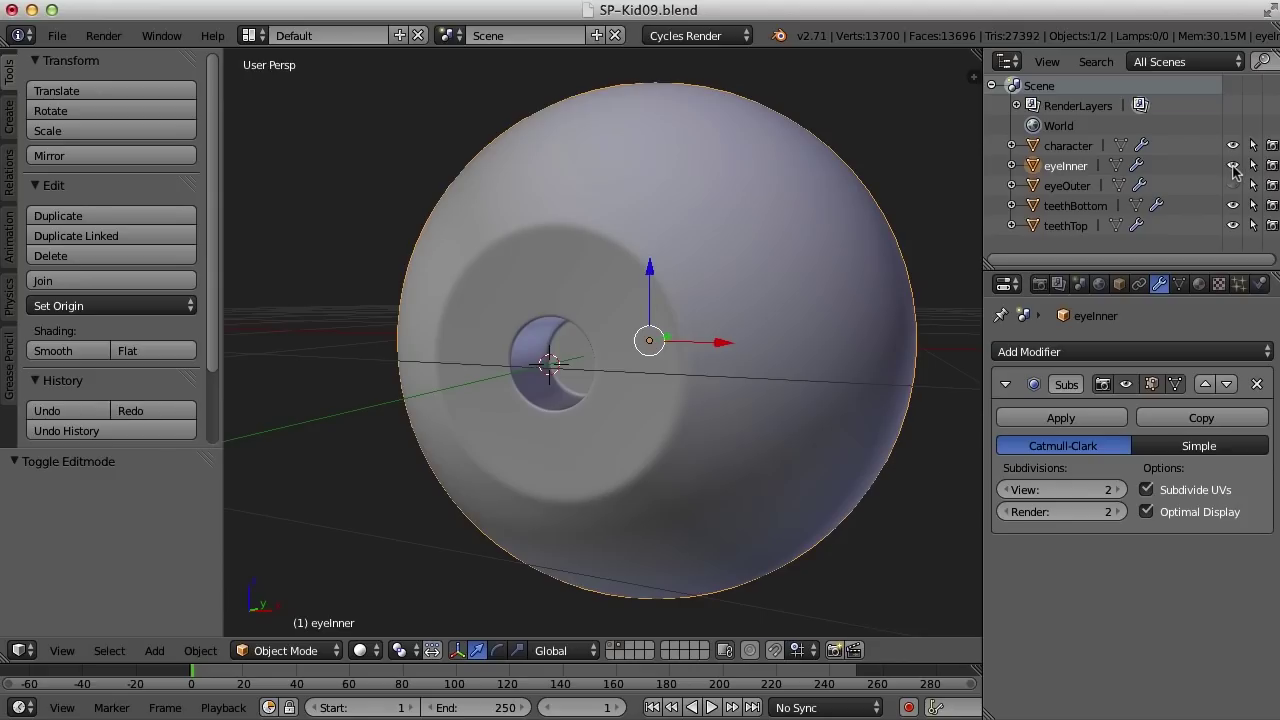
drag(1233, 166, 1234, 190)
middle_drag(672, 299, 725, 341)
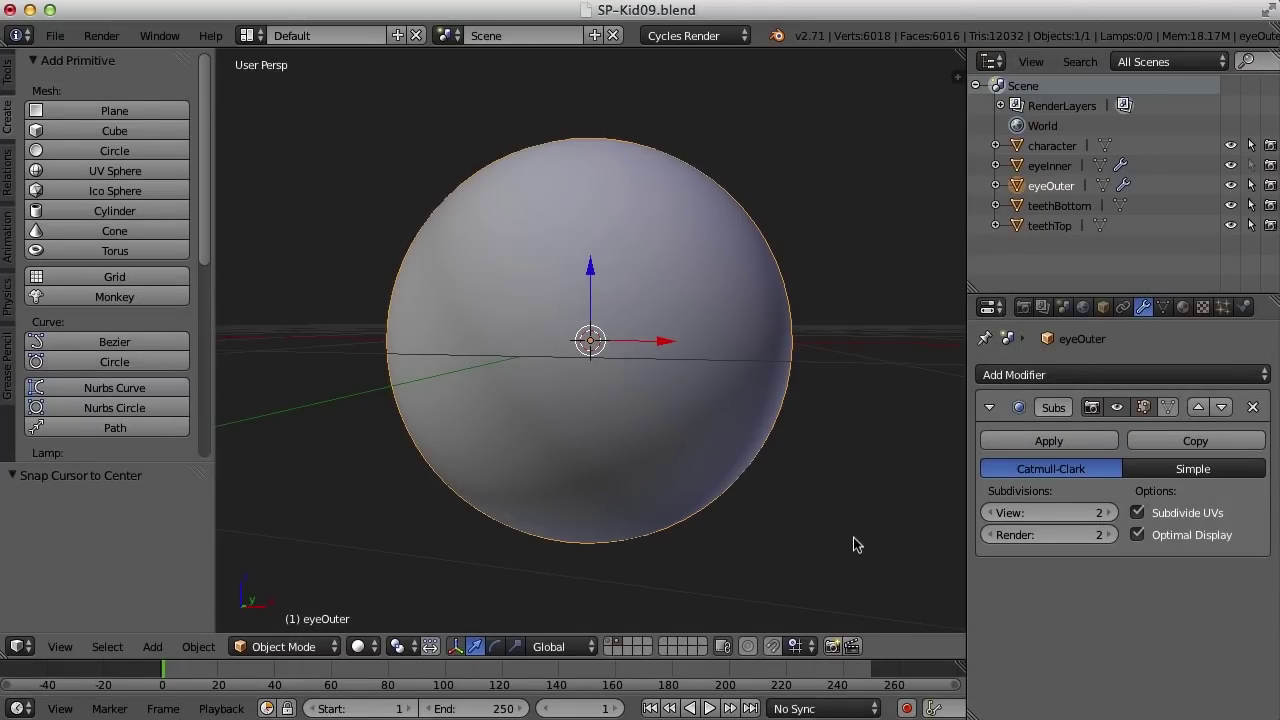
Step: Set the X, Y and Z scale of eyeOuter to 1.02 together
key(n)
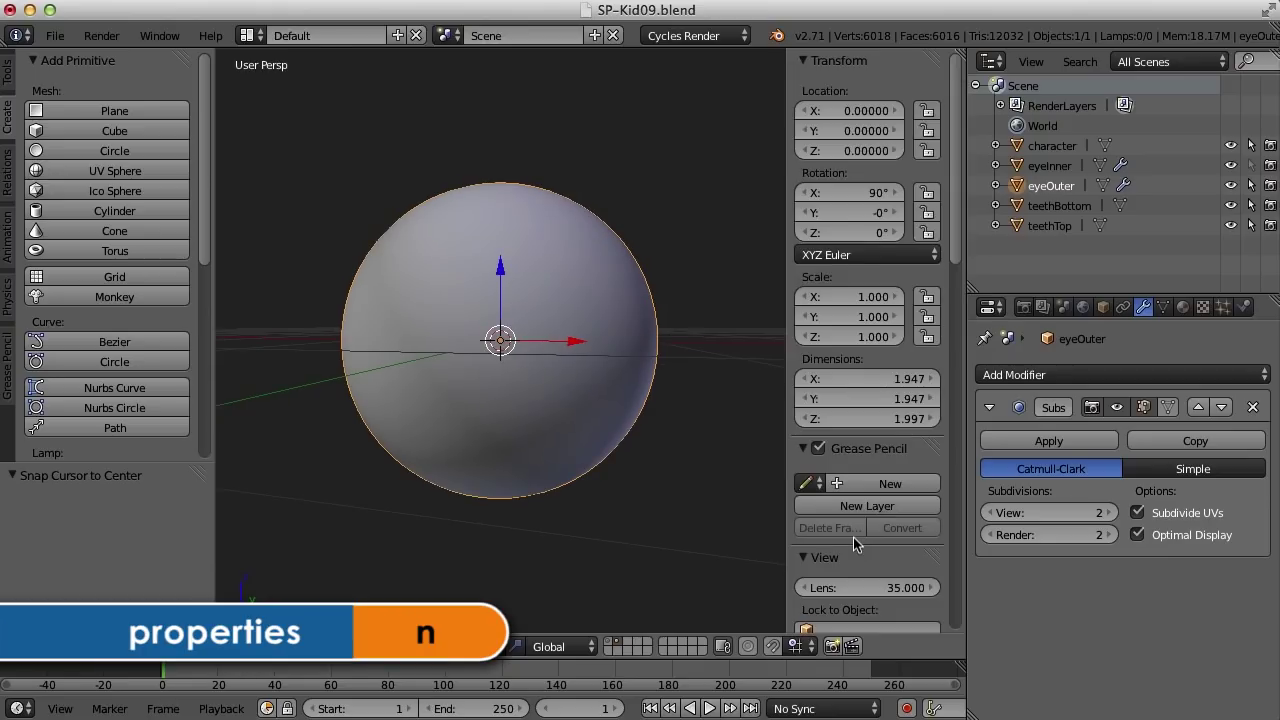
drag(873, 300, 873, 338)
text(1)
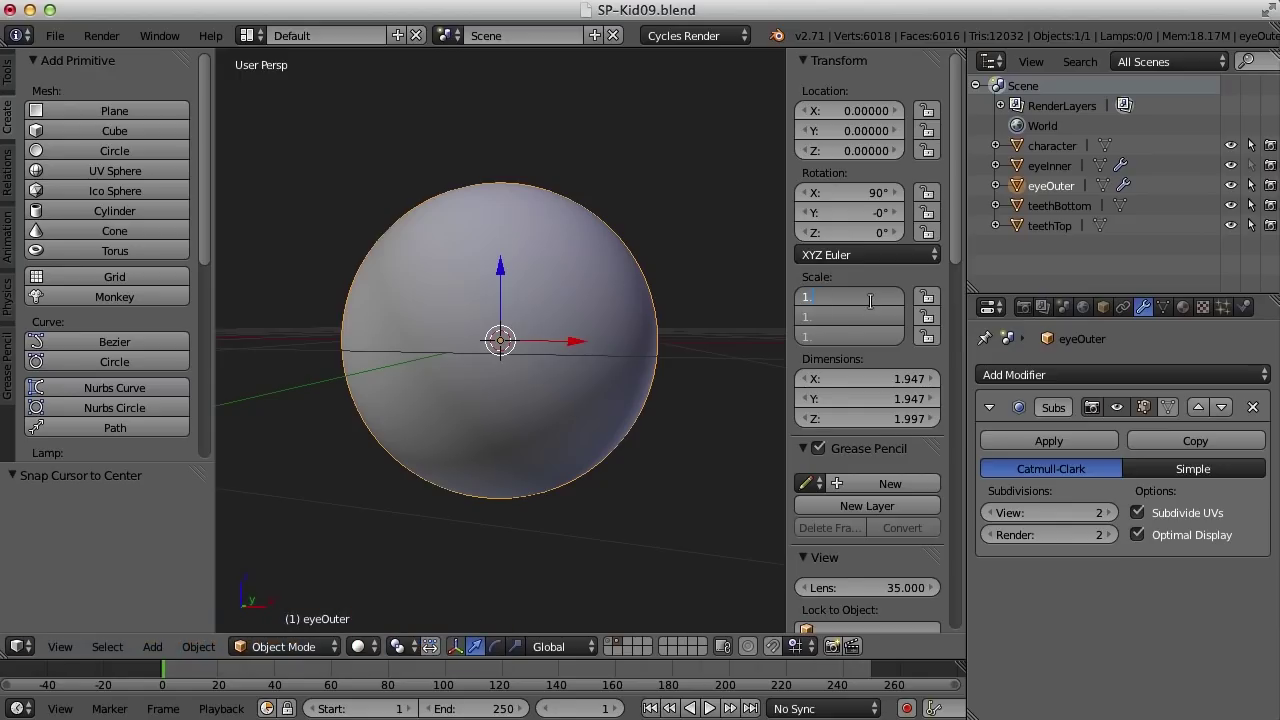
text(.02)
key(Return)
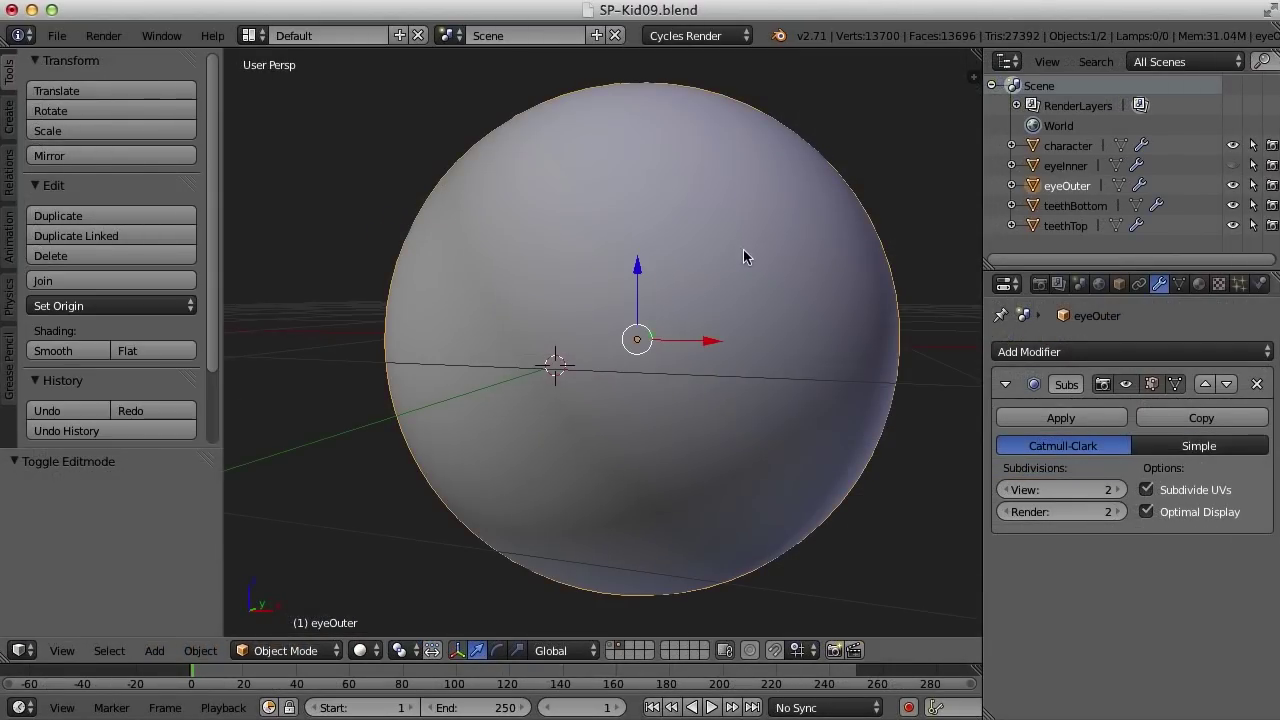
Step: Edit eyeOuter and add one loop cut just outside the third ring around its front pole
key(Tab)
middle_drag(718, 303, 744, 325)
scroll(725, 335, up, 2)
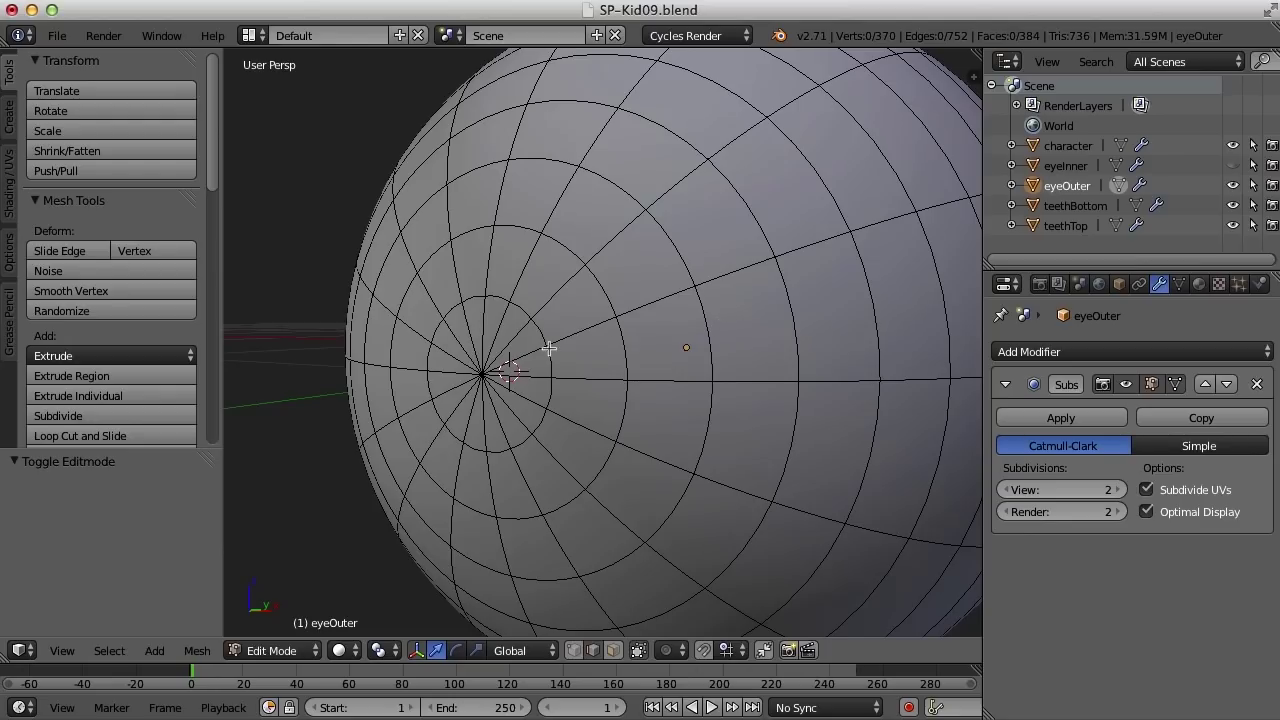
alt+right_click(675, 252)
middle_drag(706, 310, 702, 322)
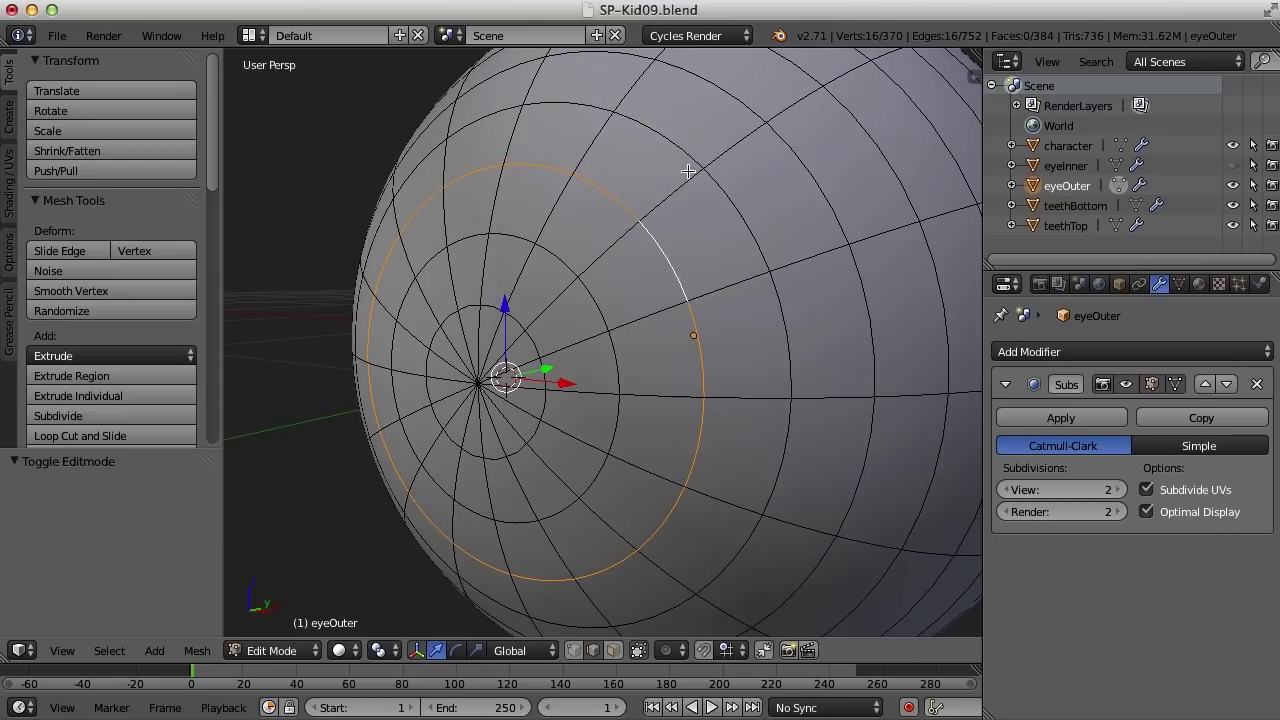
key(ctrl+r)
click(661, 200)
click(600, 255)
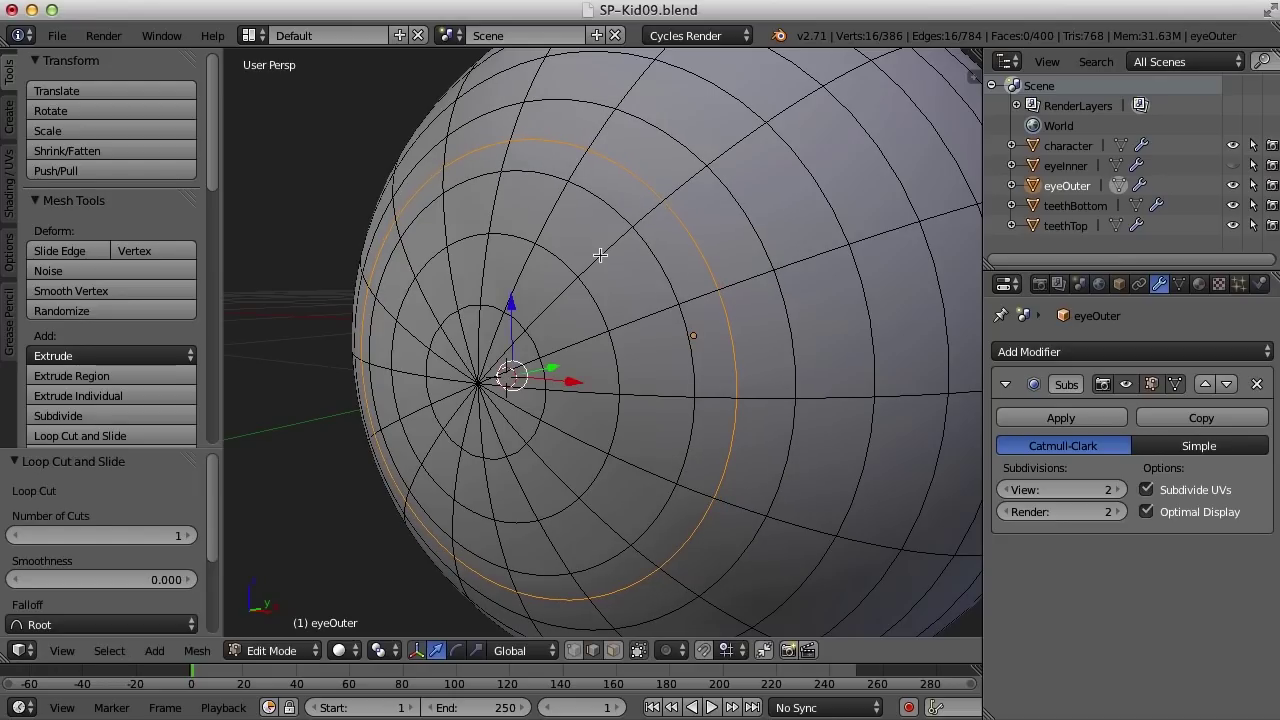
Step: Add another loop cut just inside the third ring around eyeOuter's front pole
key(ctrl+r)
click(604, 253)
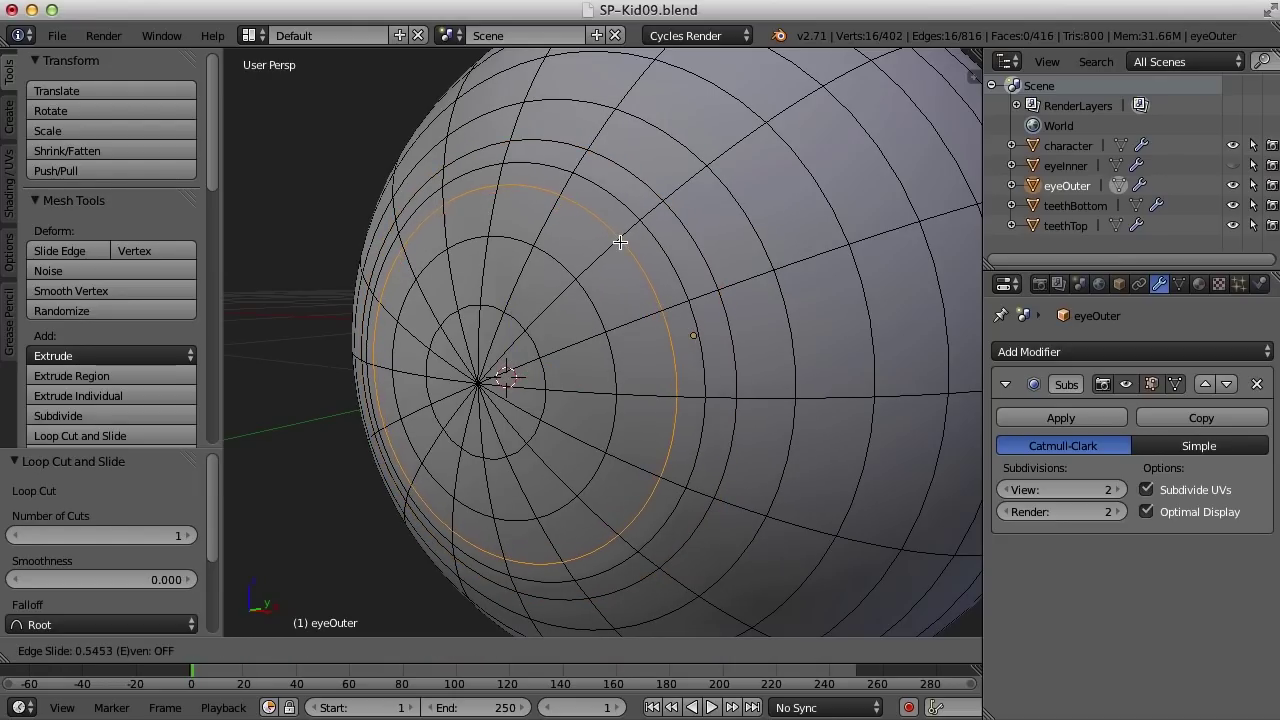
click(621, 241)
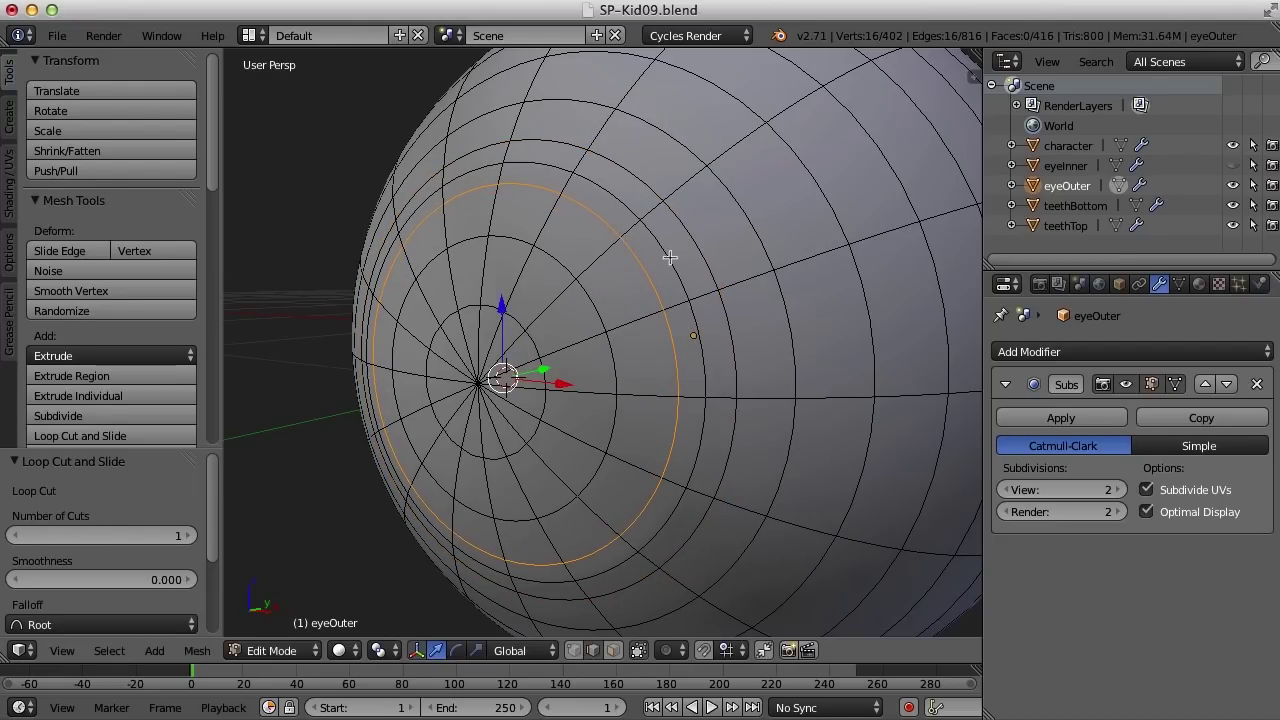
Step: Snap the 3D cursor to the middle of eyeOuter's three closely spaced front loops and set the pivot point to 3D Cursor
alt+right_click(669, 257)
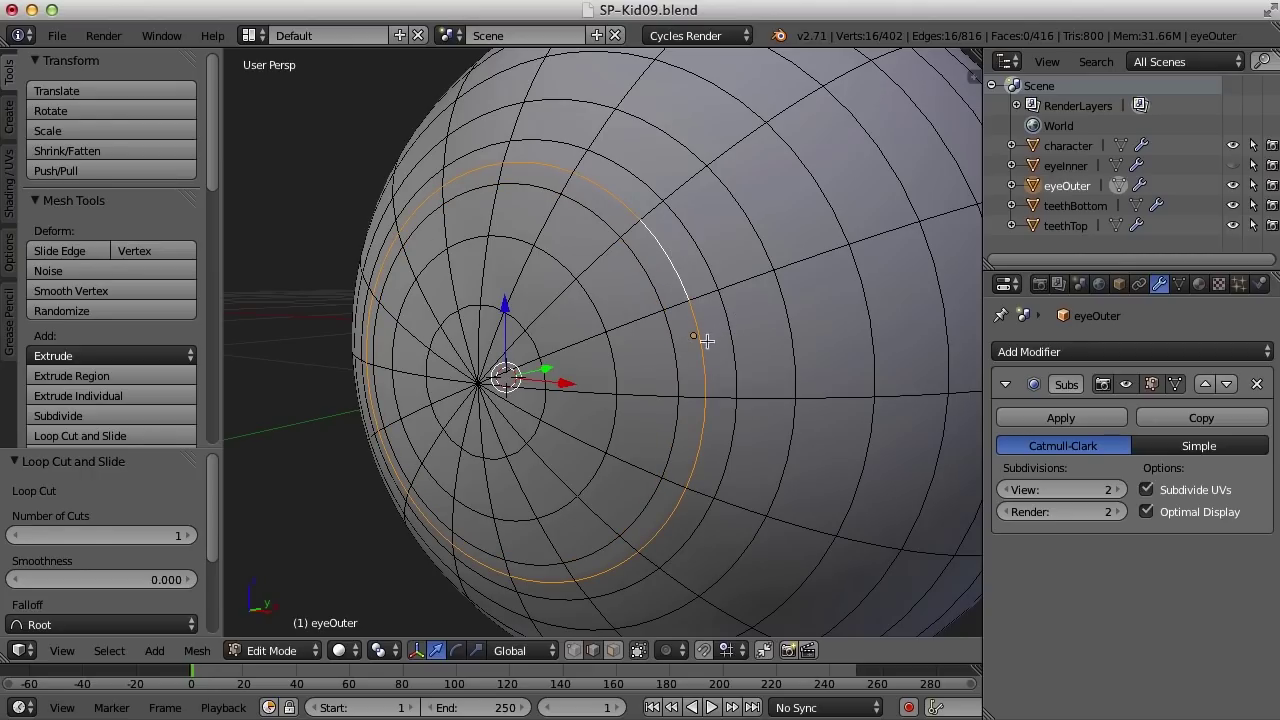
key(shift+s)
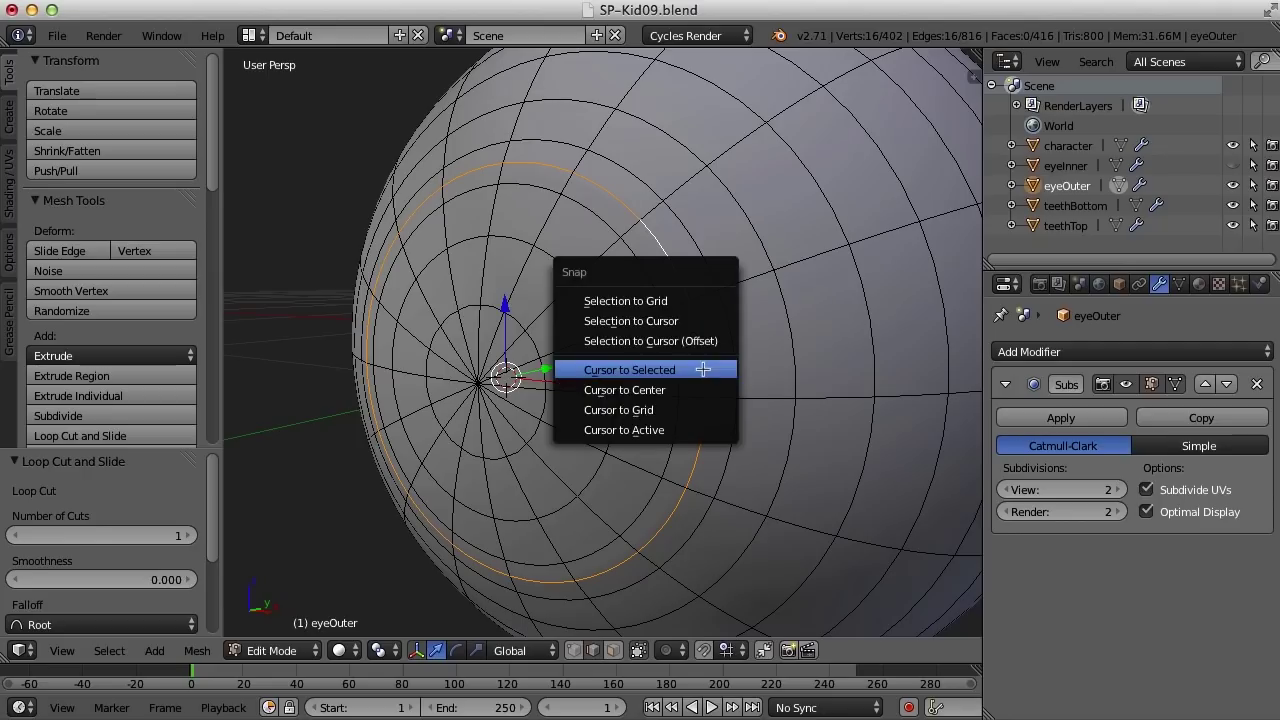
click(681, 366)
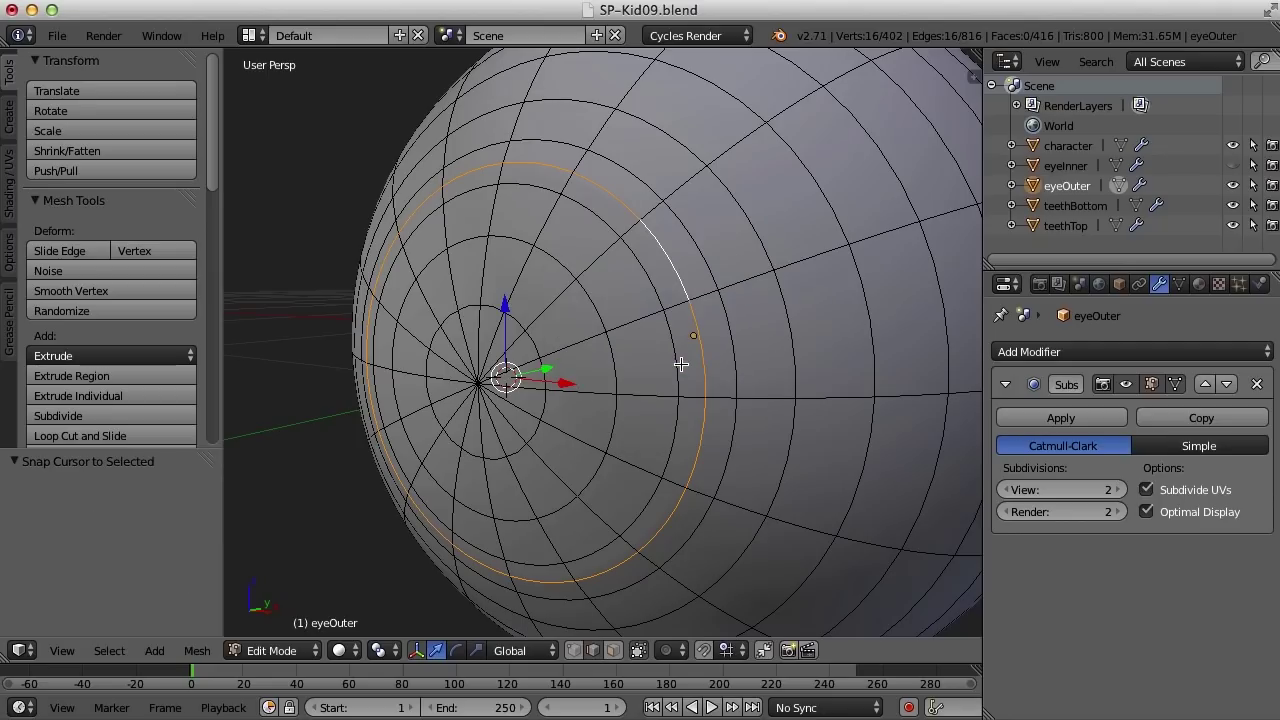
click(393, 652)
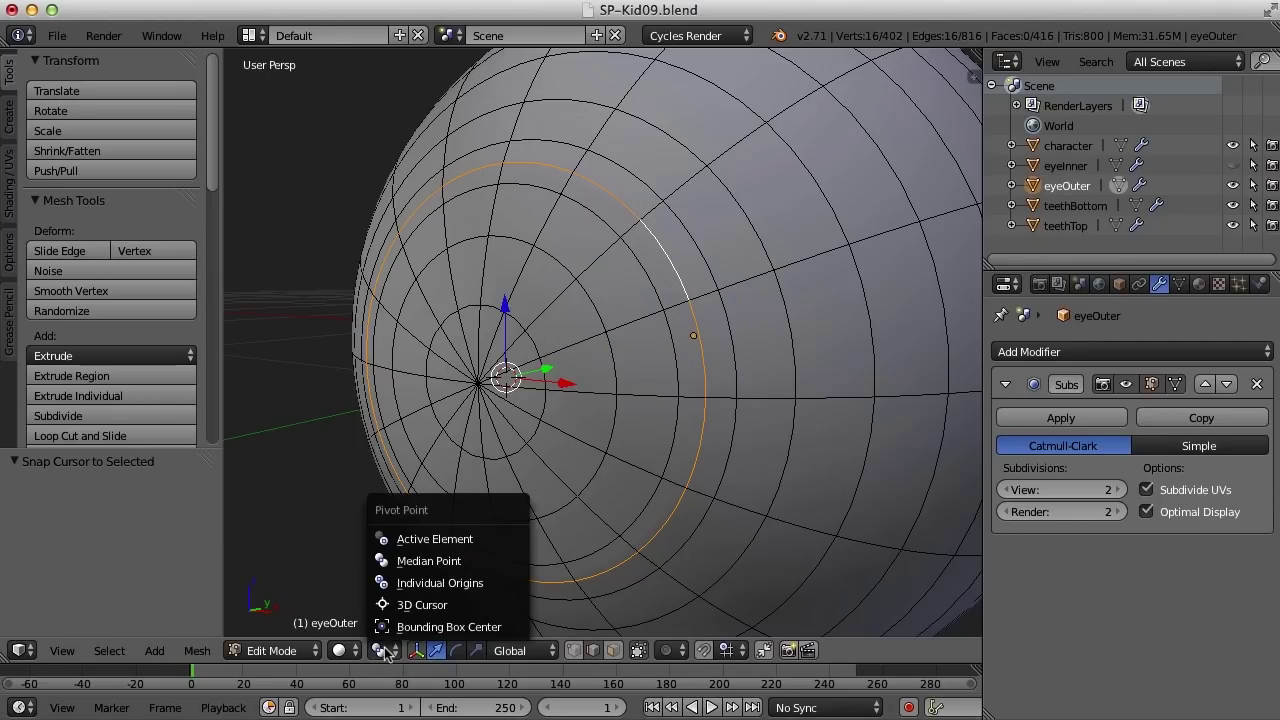
click(425, 604)
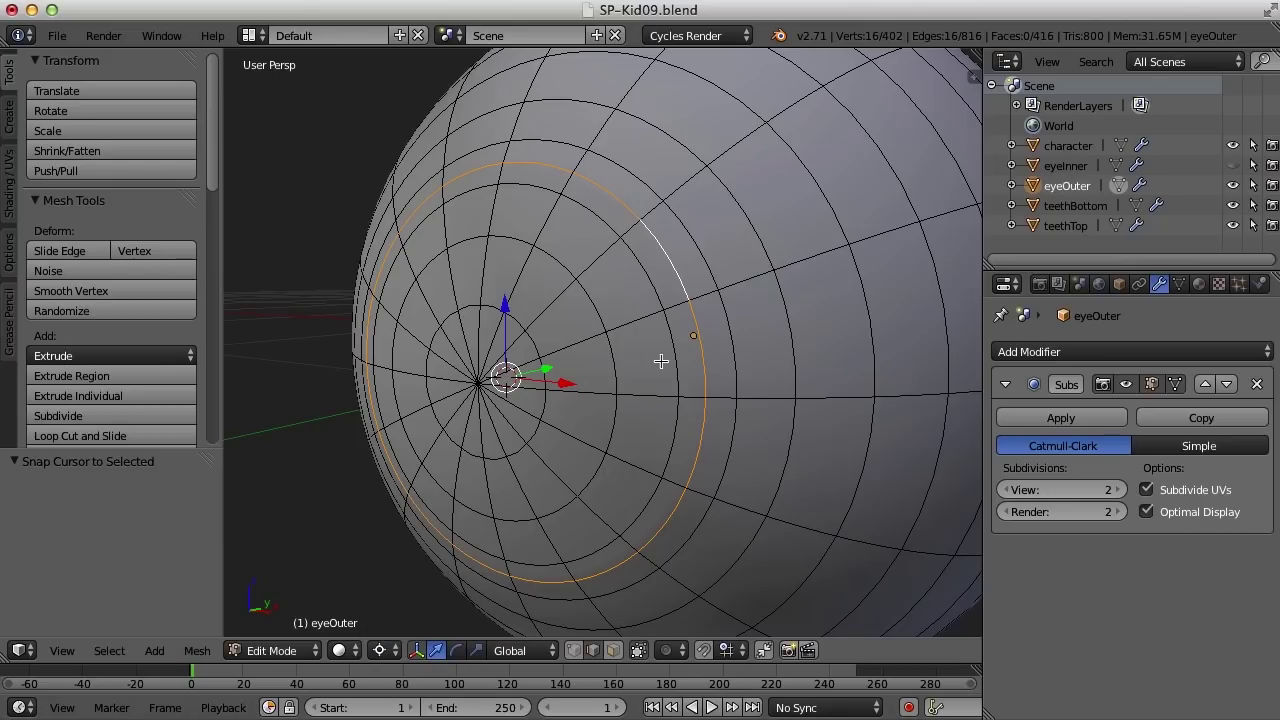
Step: Select the front pole vertex in wireframe, expand the selection four times and scale the cap along Y by about 1.684
key(KP_3)
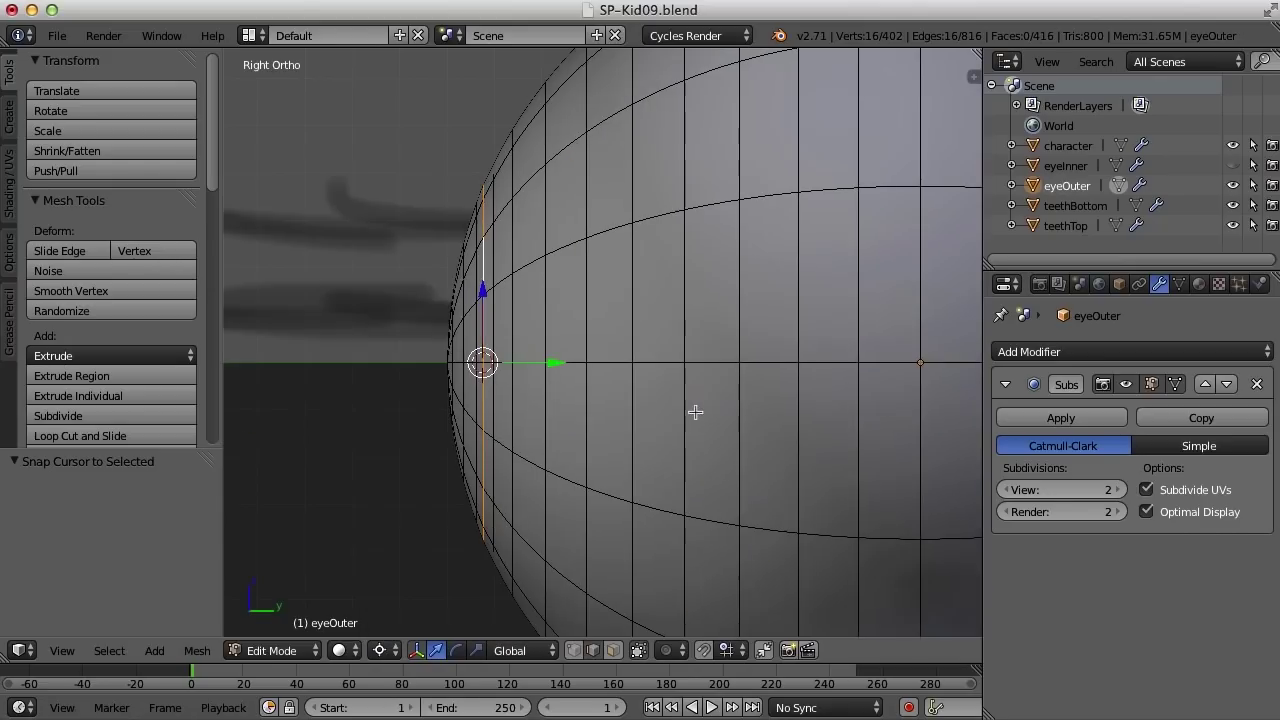
key(z)
middle_drag(406, 346, 563, 371)
key(ctrl+Tab)
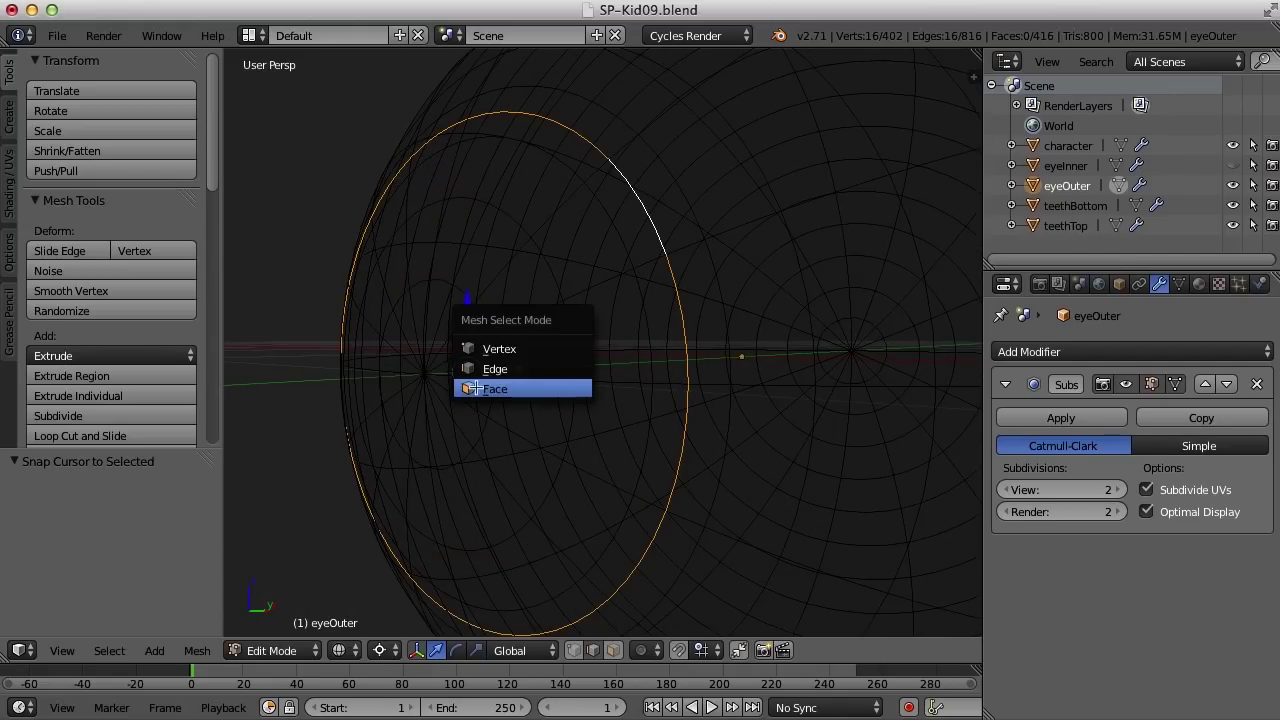
click(495, 349)
right_click(420, 375)
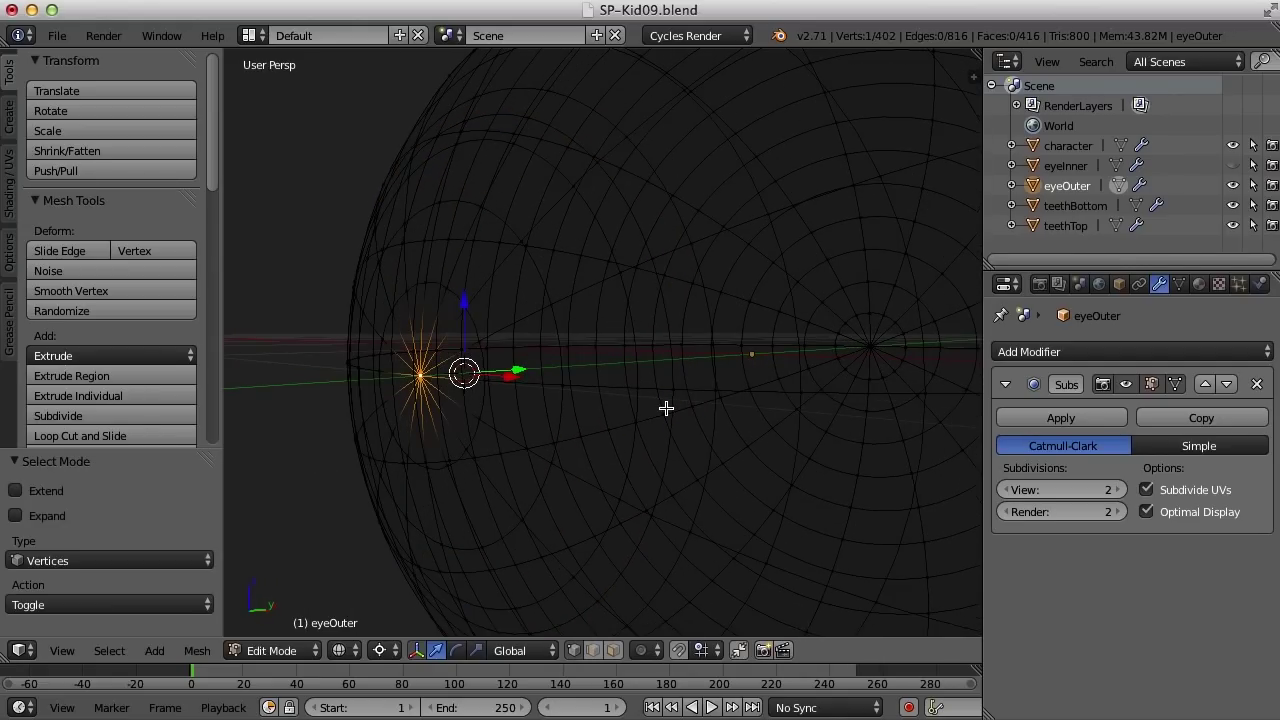
key(ctrl+KP_Add)
key(ctrl+KP_Add)
key(ctrl+KP_Add)
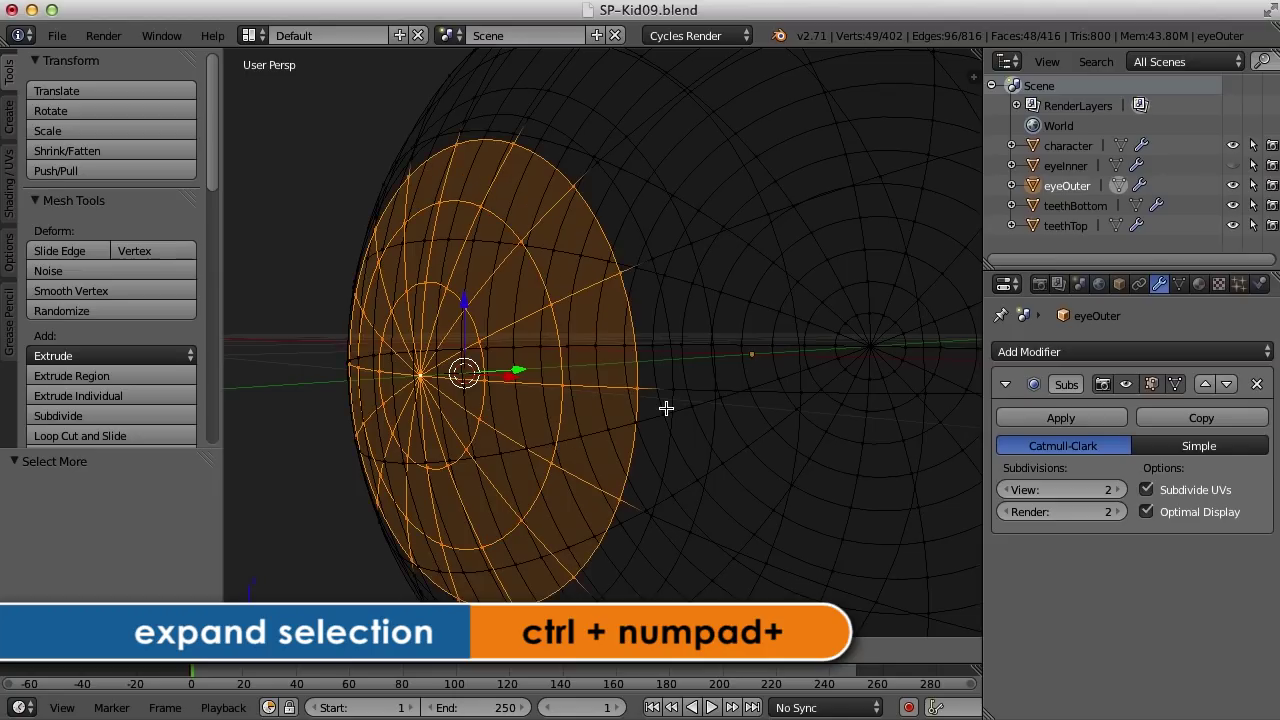
key(ctrl+KP_Add)
key(KP_3)
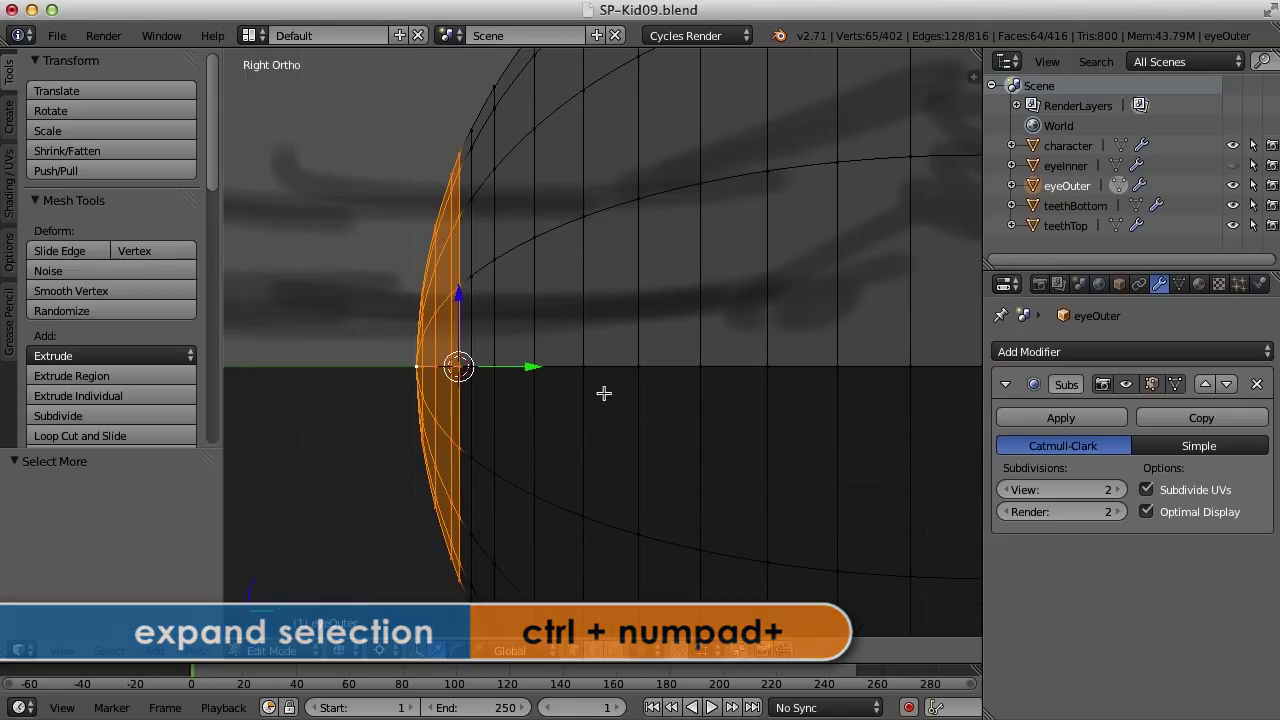
key(ctrl+alt+s)
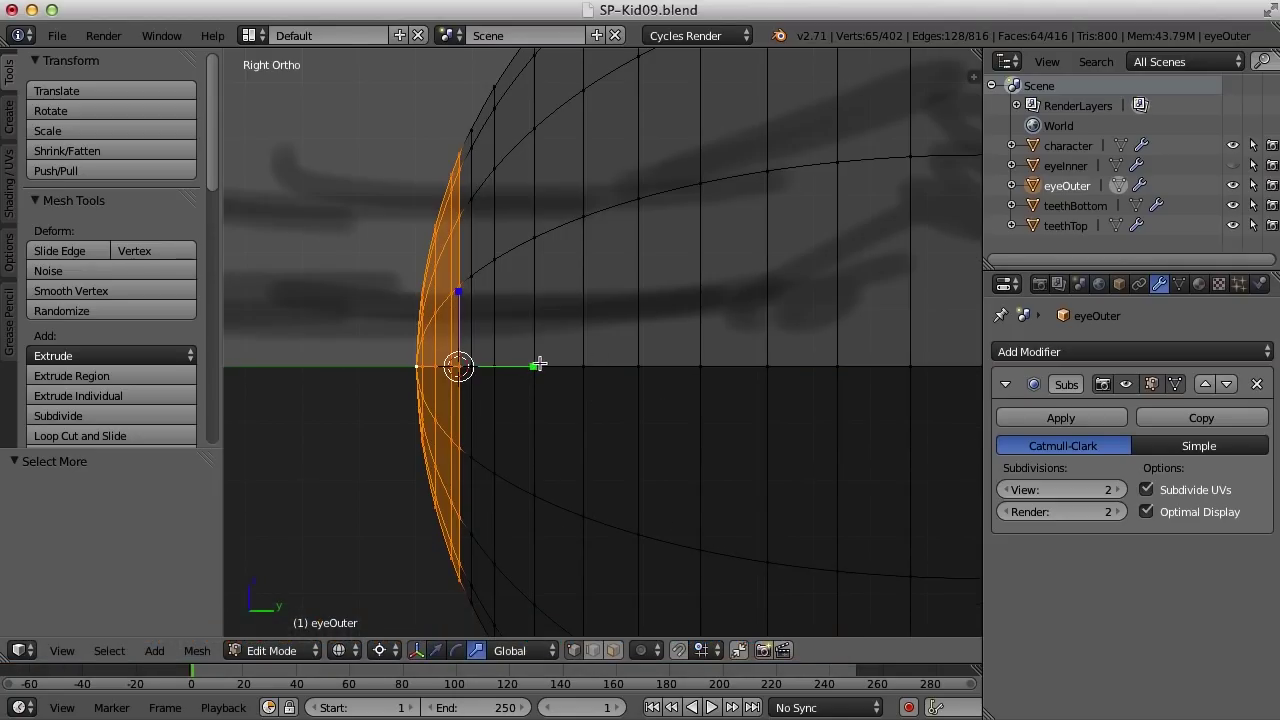
drag(533, 367, 582, 367)
Step: Restore solid shading and return to Object Mode to examine the bulge on eyeOuter's front
scroll(531, 366, down, 3)
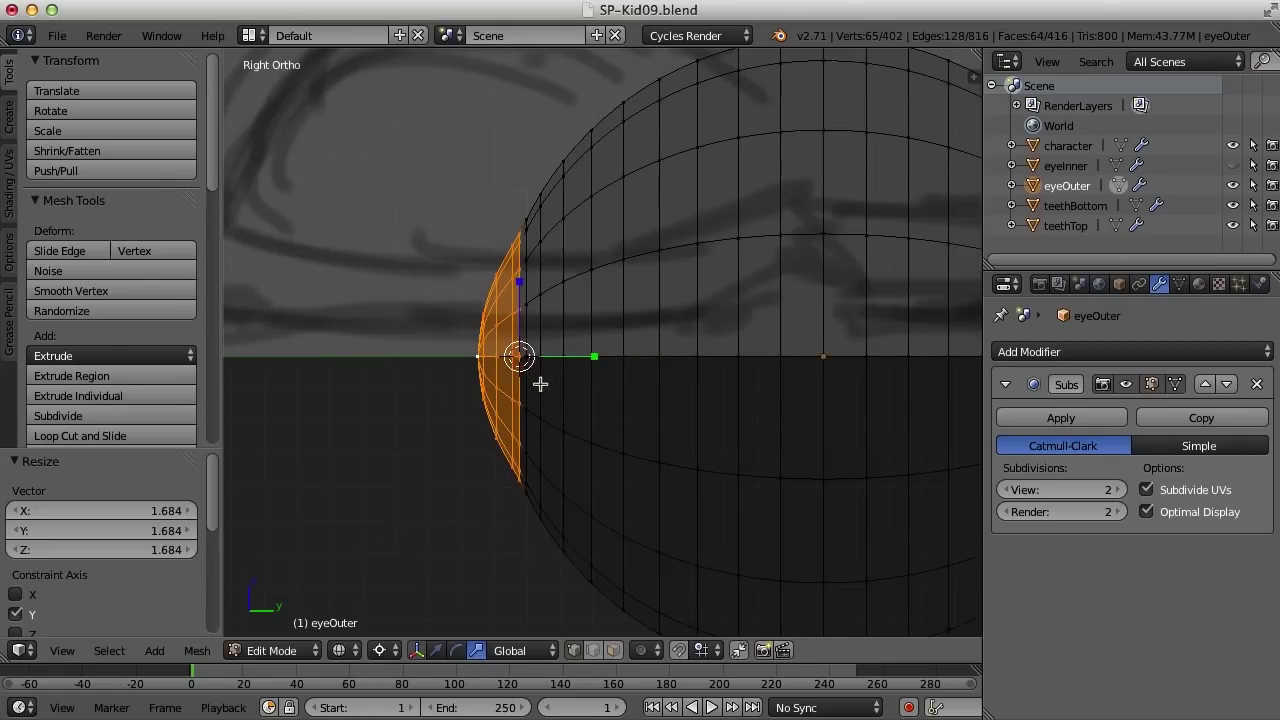
mouse_move(536, 402)
middle_down()
mouse_move(691, 411)
mouse_move(683, 420)
middle_up()
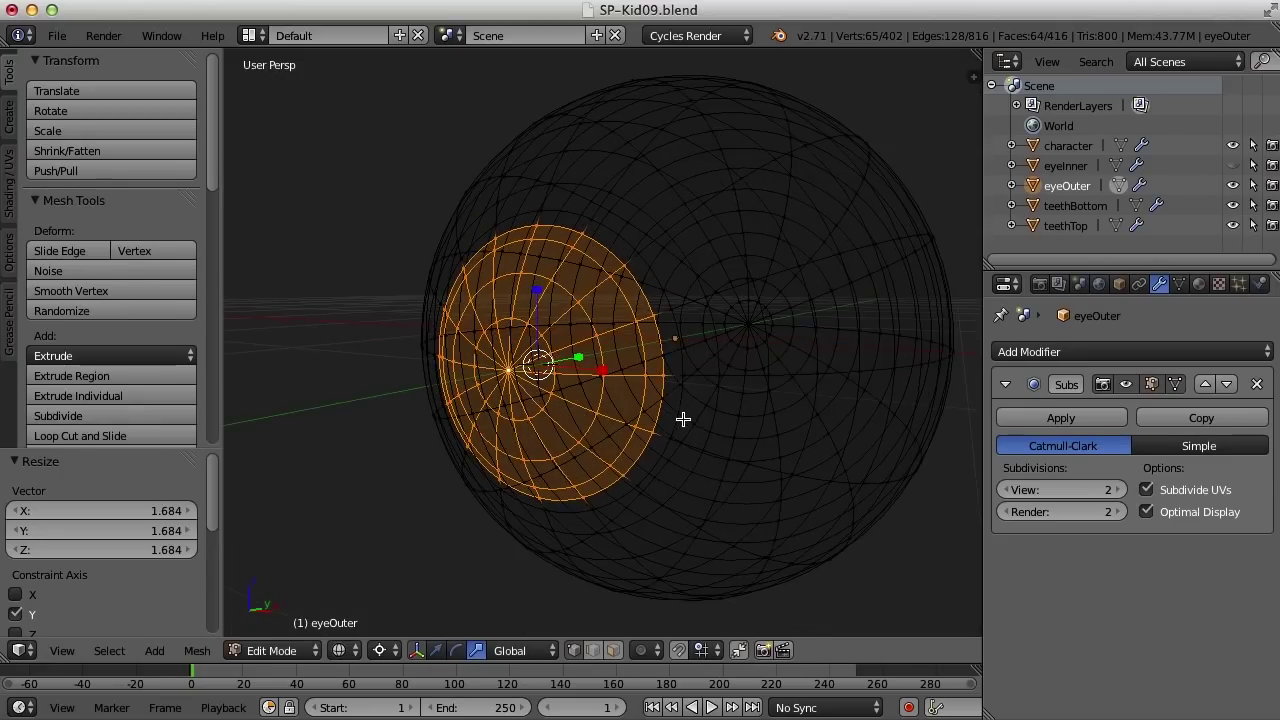
key(z)
middle_drag(751, 354, 705, 374)
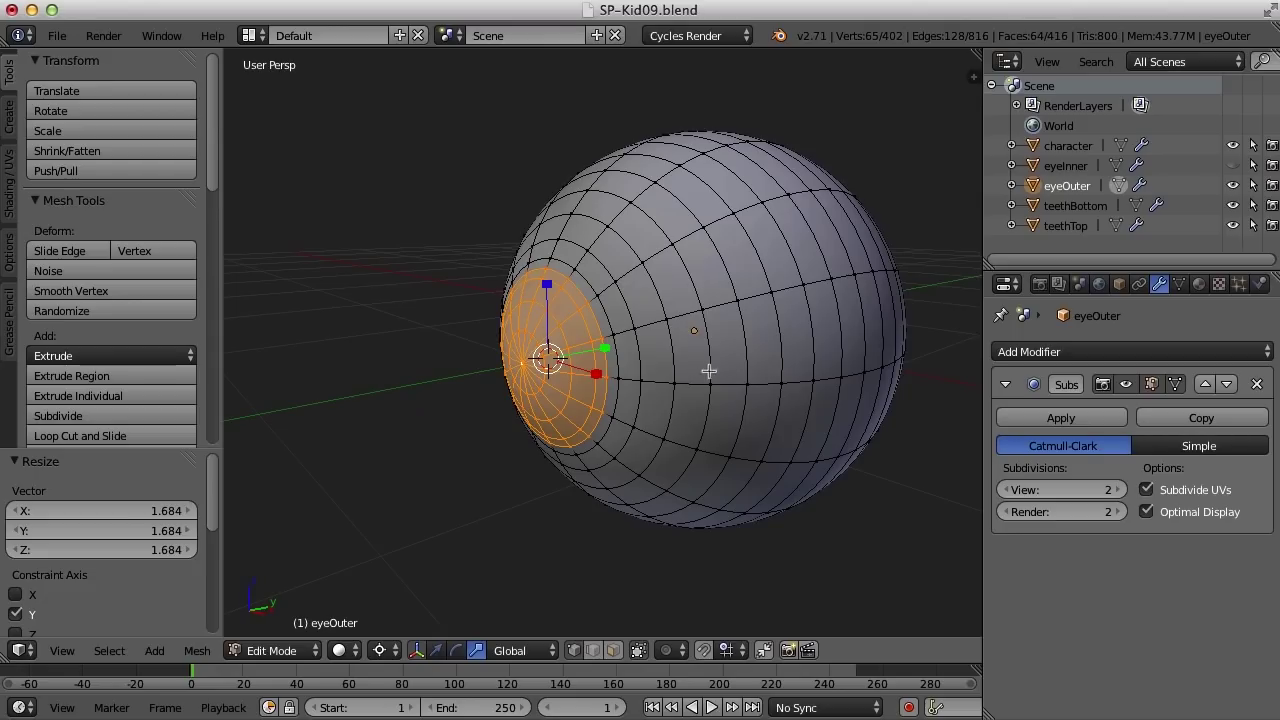
scroll(672, 378, up, 1)
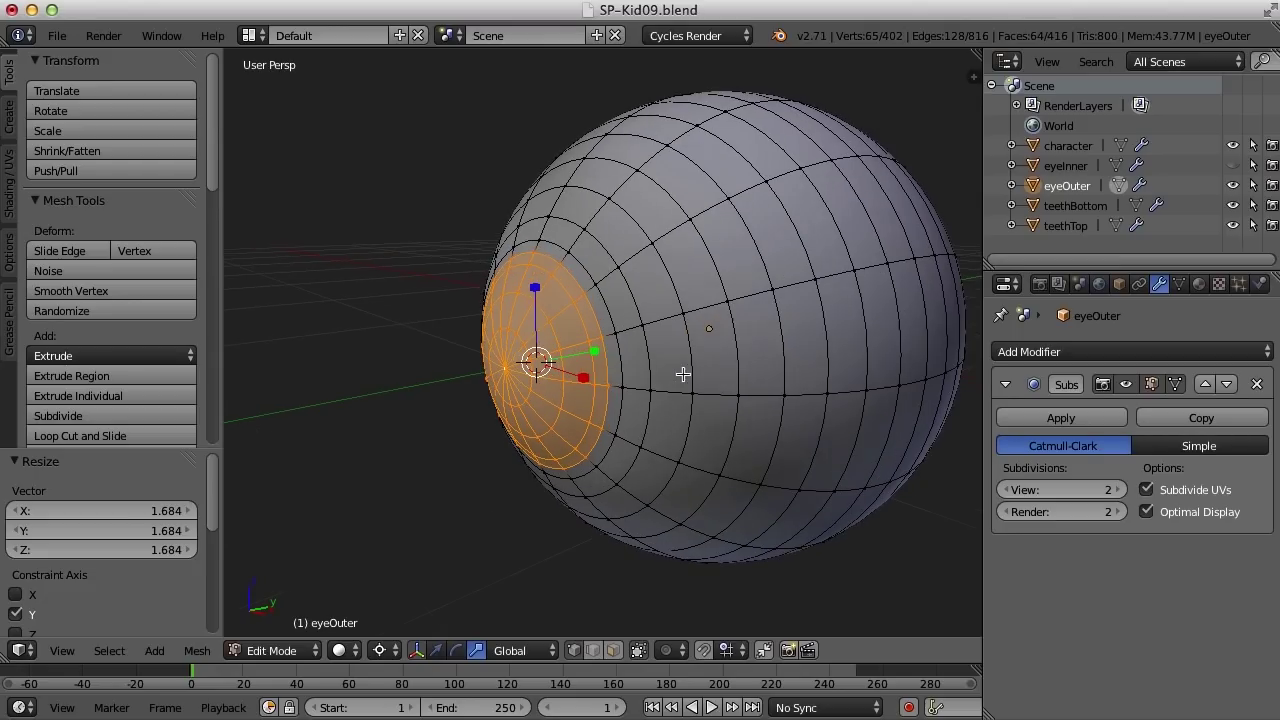
middle_drag(698, 377, 690, 348)
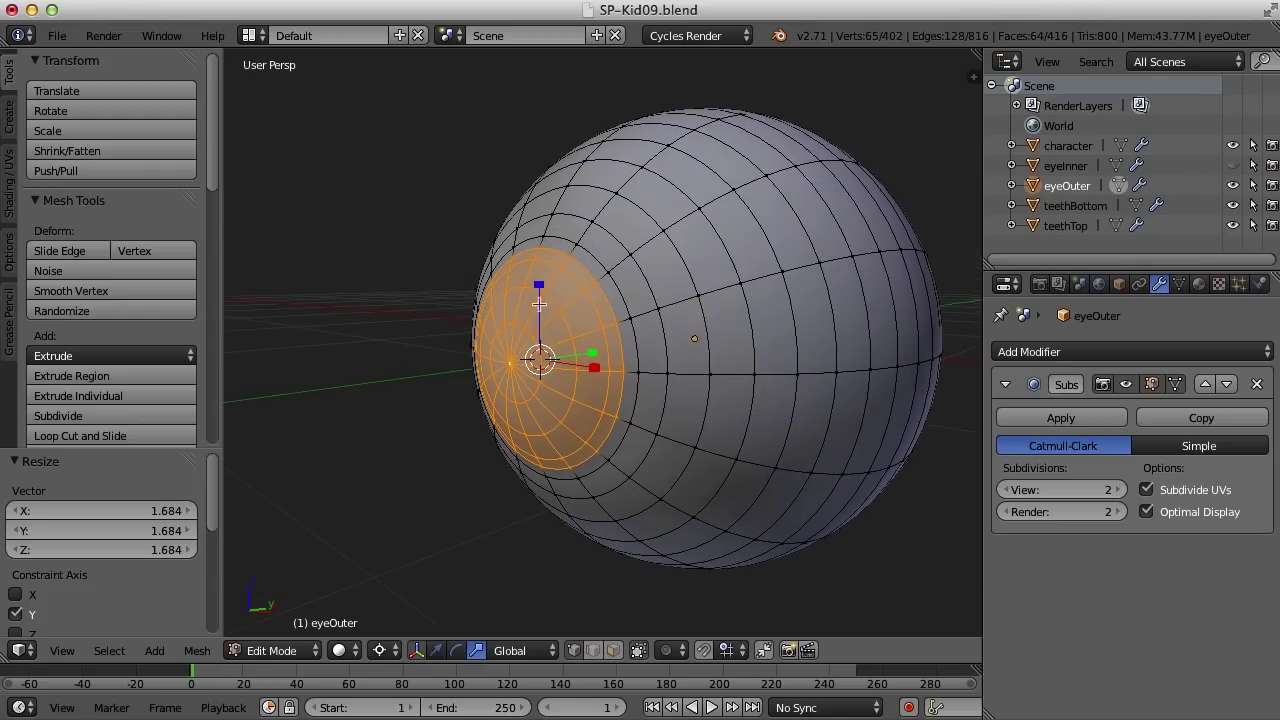
middle_drag(670, 411, 711, 417)
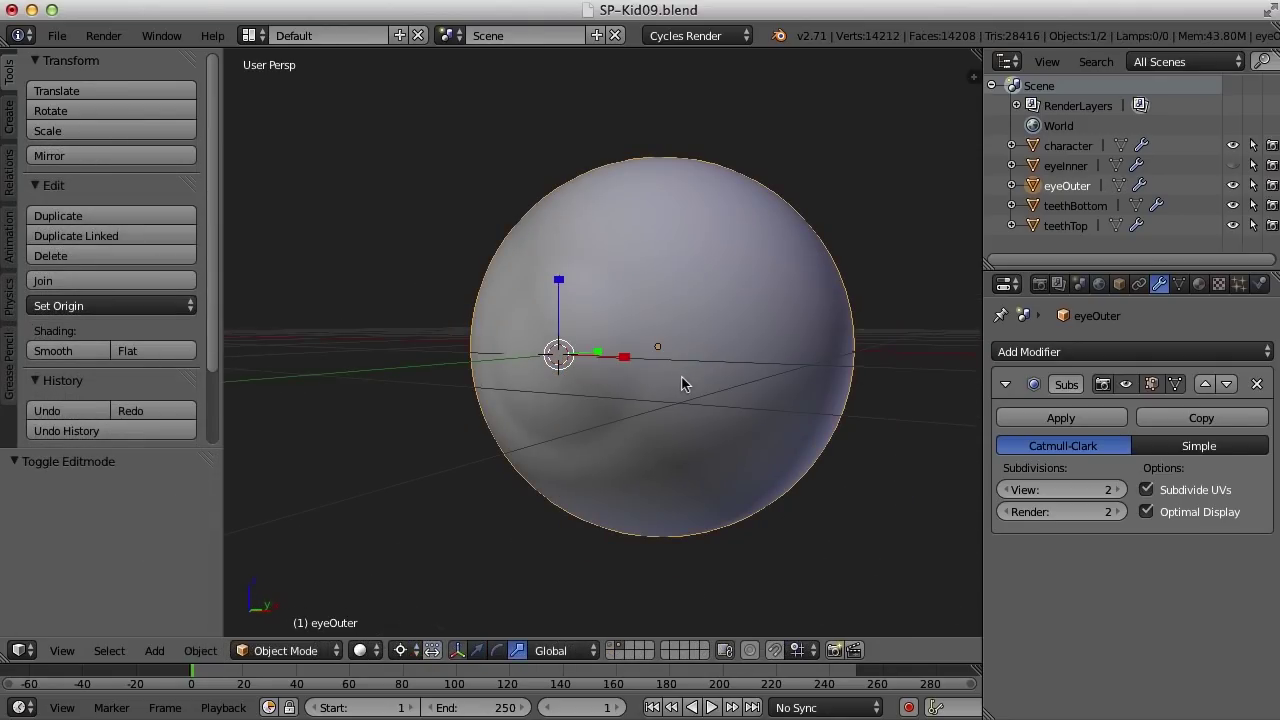
middle_drag(682, 384, 680, 399)
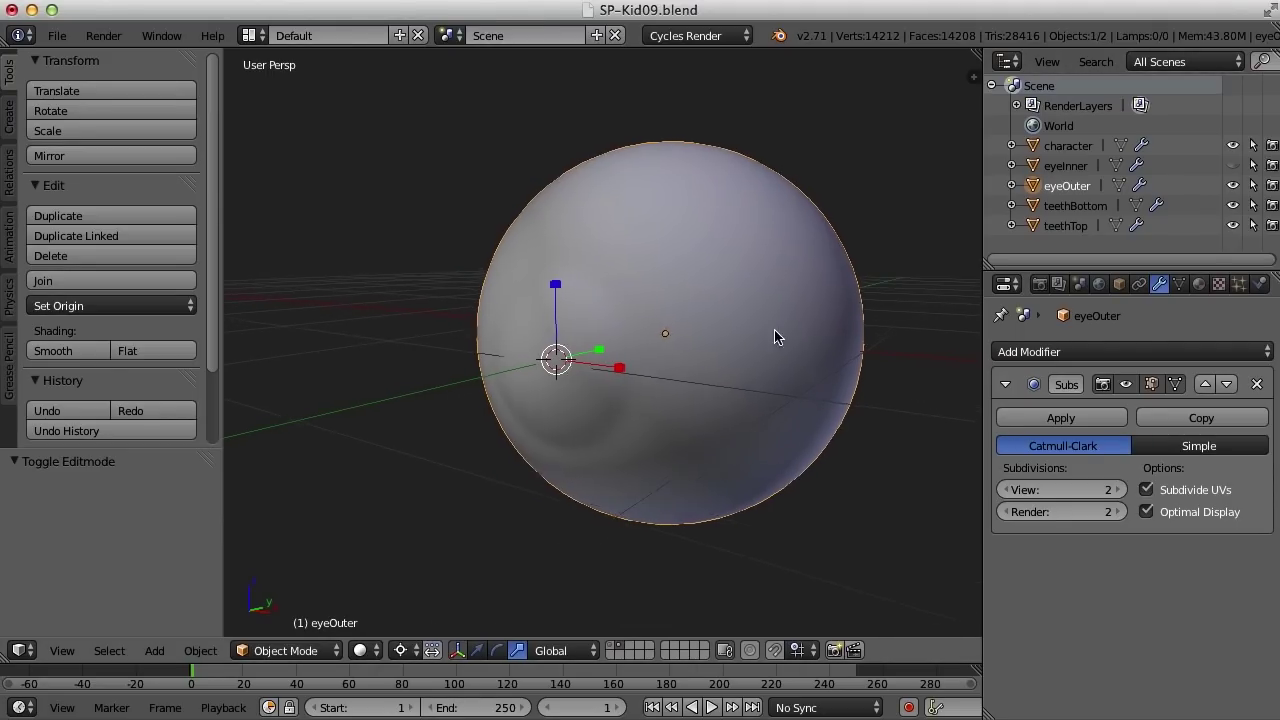
Step: Edit eyeOuter again with a front view of its pole and switch to edge selection
key(Tab)
scroll(660, 352, up, 2)
middle_drag(612, 362, 683, 349)
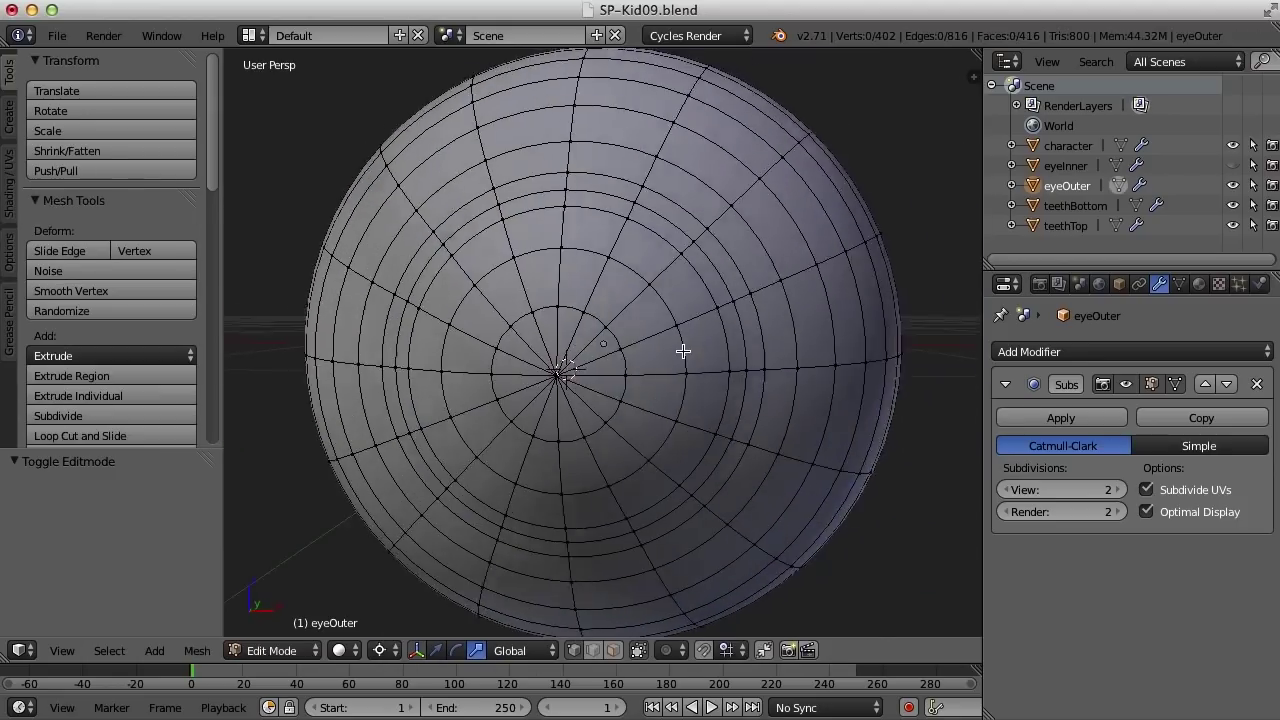
scroll(683, 349, up, 2)
key(ctrl+Tab)
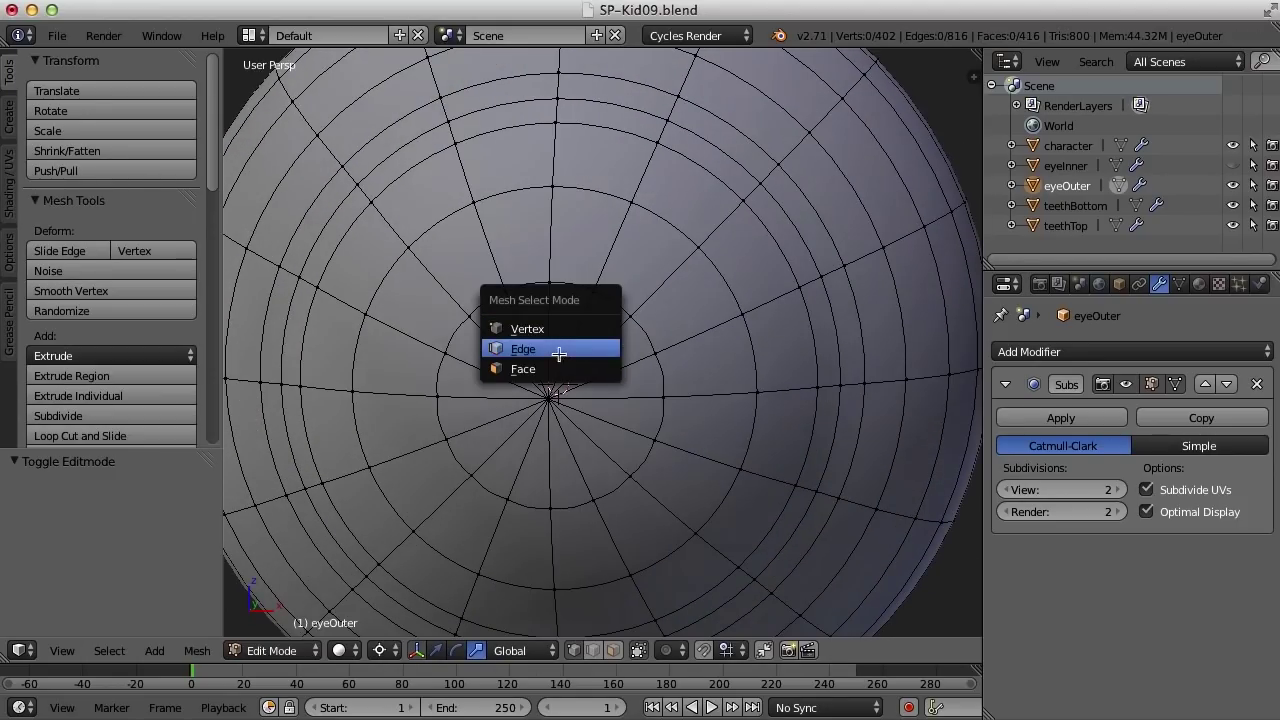
click(558, 349)
right_click(518, 318)
shift+right_click(587, 312)
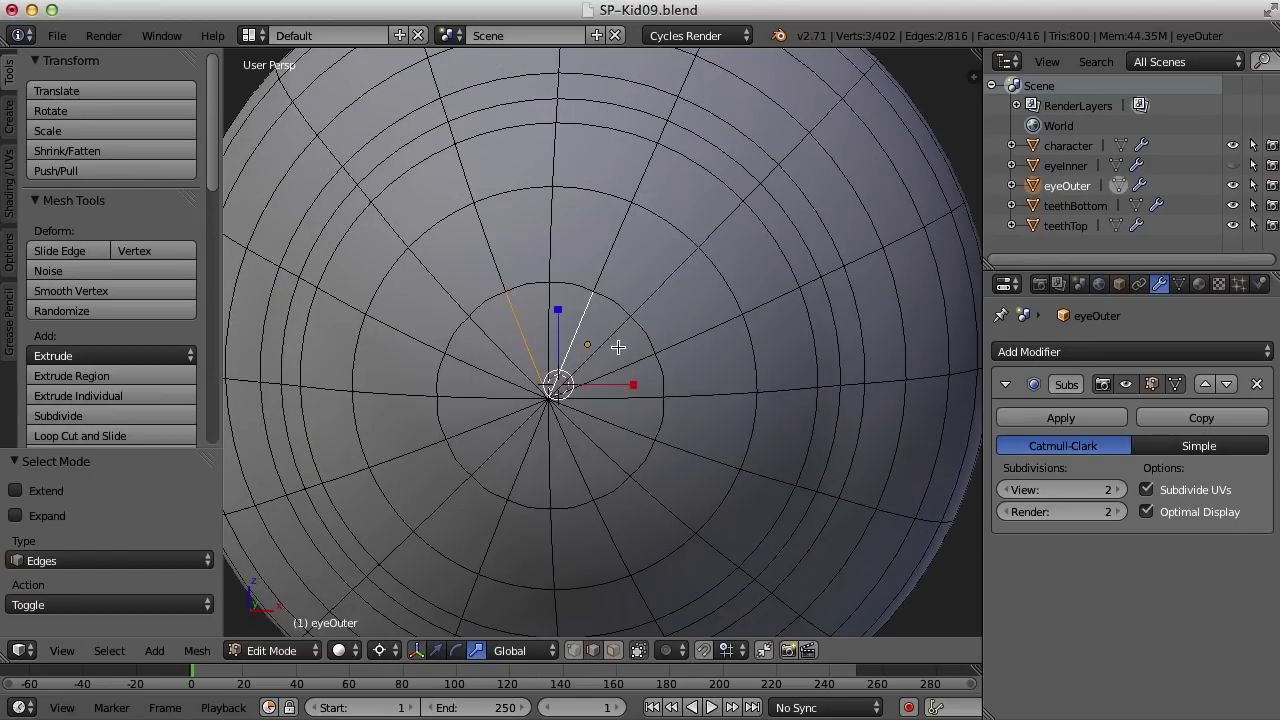
shift+right_click(638, 358)
key(a)
Step: Select every other edge radiating from eyeOuter's front pole, eight in all, and dissolve them
middle_drag(737, 400, 600, 380)
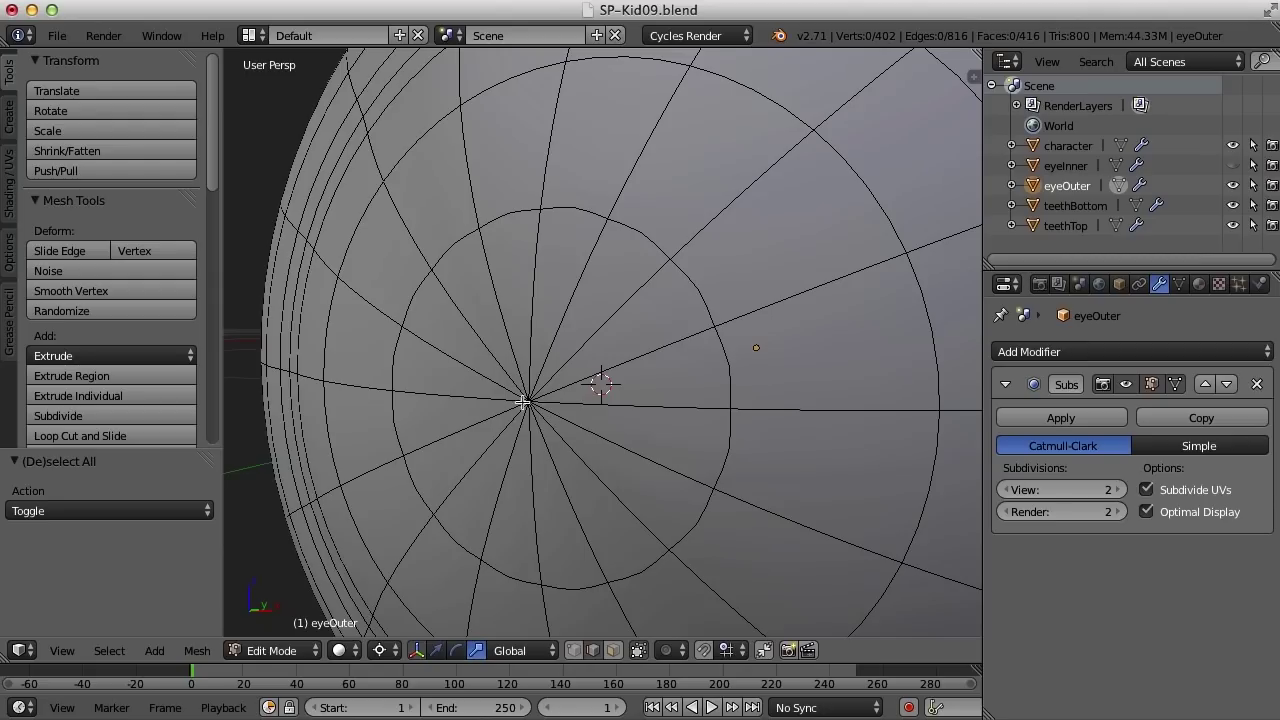
scroll(653, 427, down, 3)
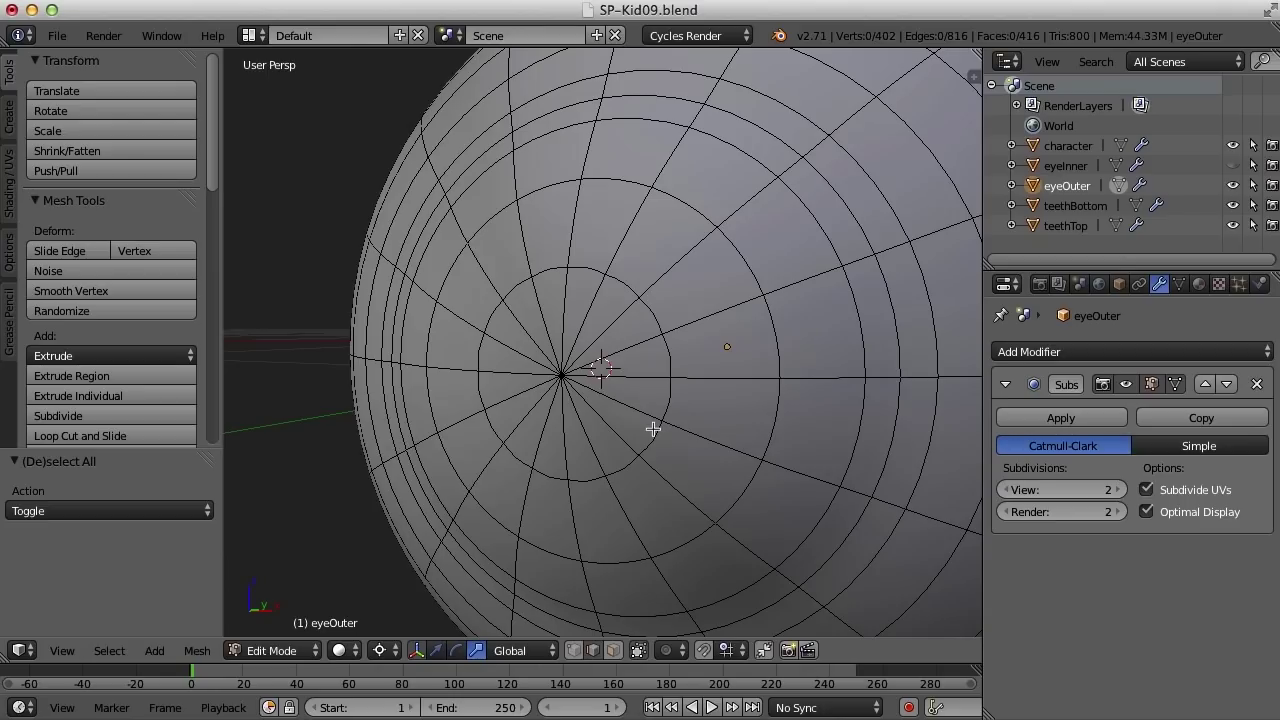
middle_drag(684, 408, 607, 384)
right_click(552, 311)
shift+right_click(661, 283)
shift+right_click(751, 378)
shift+right_click(735, 491)
shift+right_click(639, 537)
shift+right_click(550, 545)
shift+right_click(496, 460)
shift+right_click(490, 375)
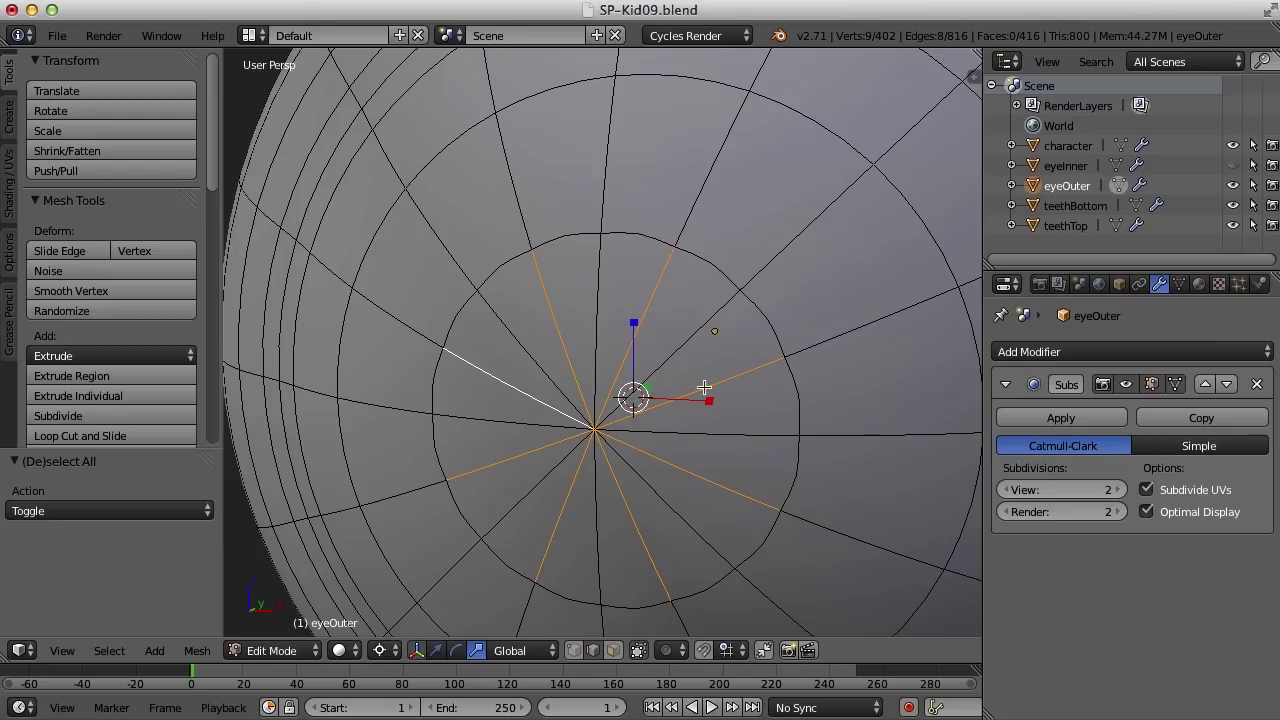
key(x)
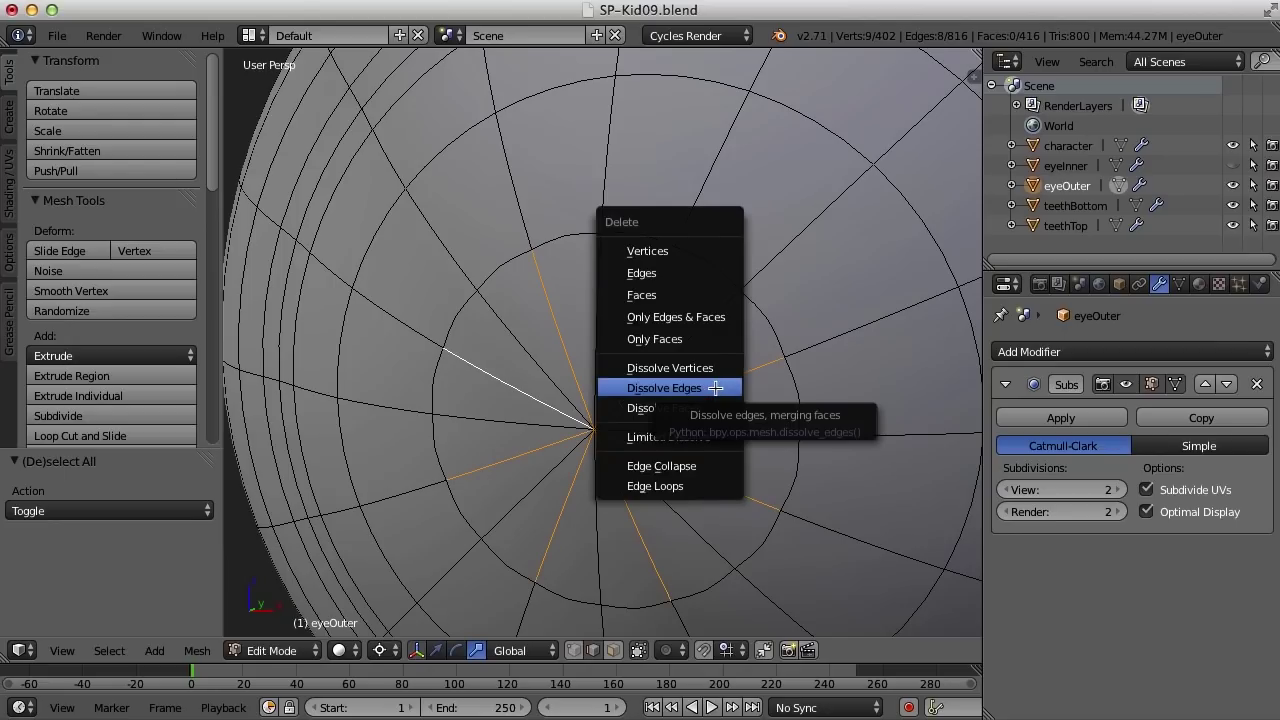
click(716, 388)
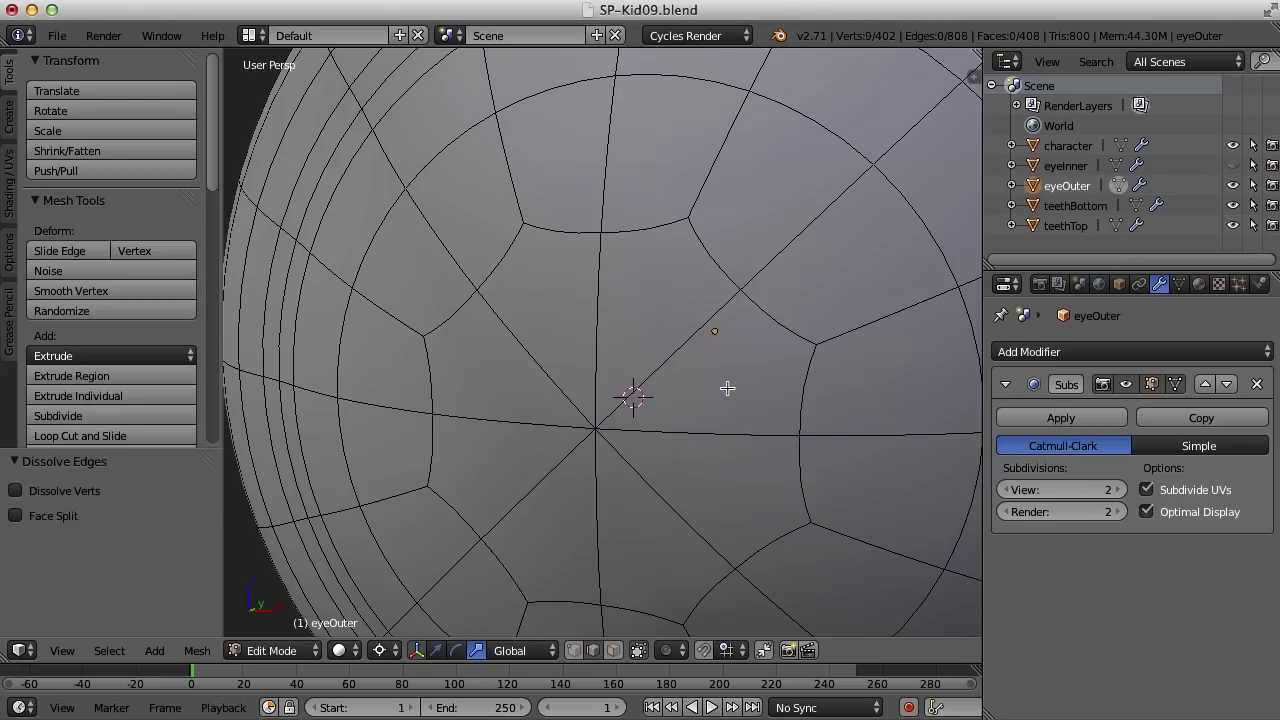
Step: Dissolve every other edge radiating from eyeOuter's back pole, eight in all
key(a)
scroll(727, 388, down, 5)
middle_drag(820, 346, 618, 350)
scroll(712, 346, up, 5)
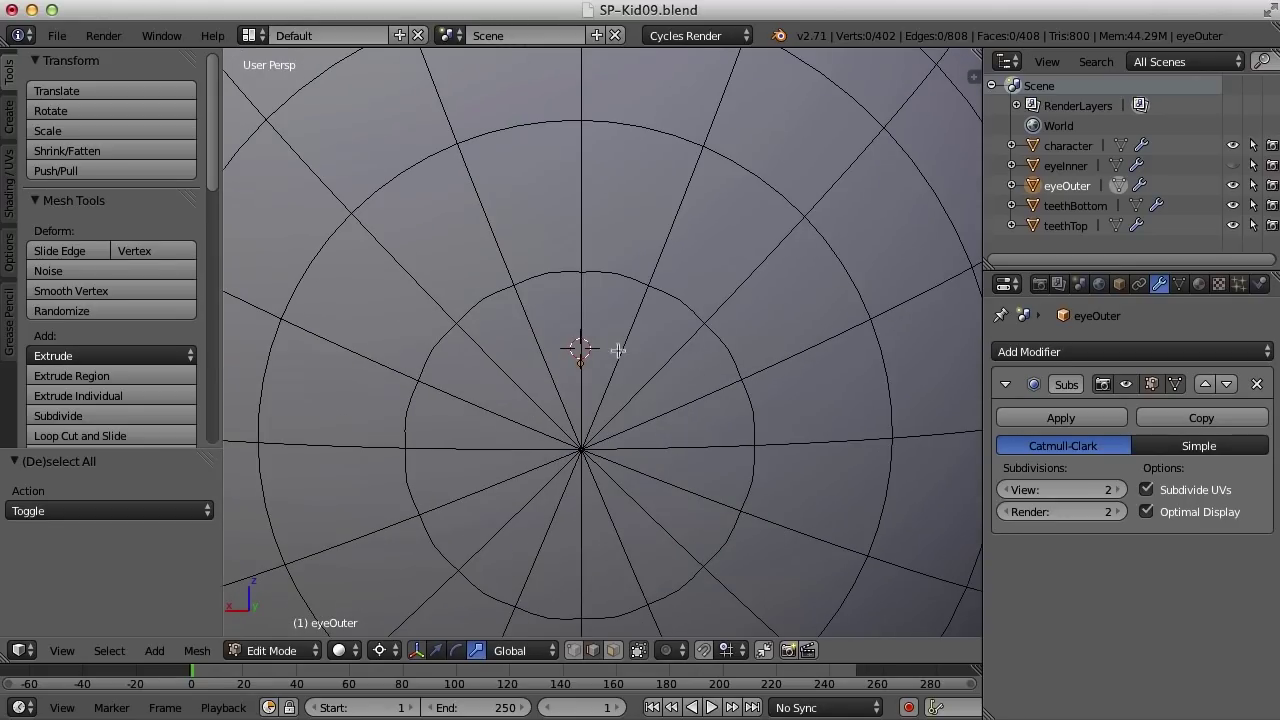
right_click(535, 326)
shift+right_click(638, 316)
shift+right_click(719, 387)
shift+right_click(700, 496)
shift+right_click(628, 555)
shift+right_click(531, 560)
shift+right_click(462, 496)
shift+right_click(469, 394)
key(x)
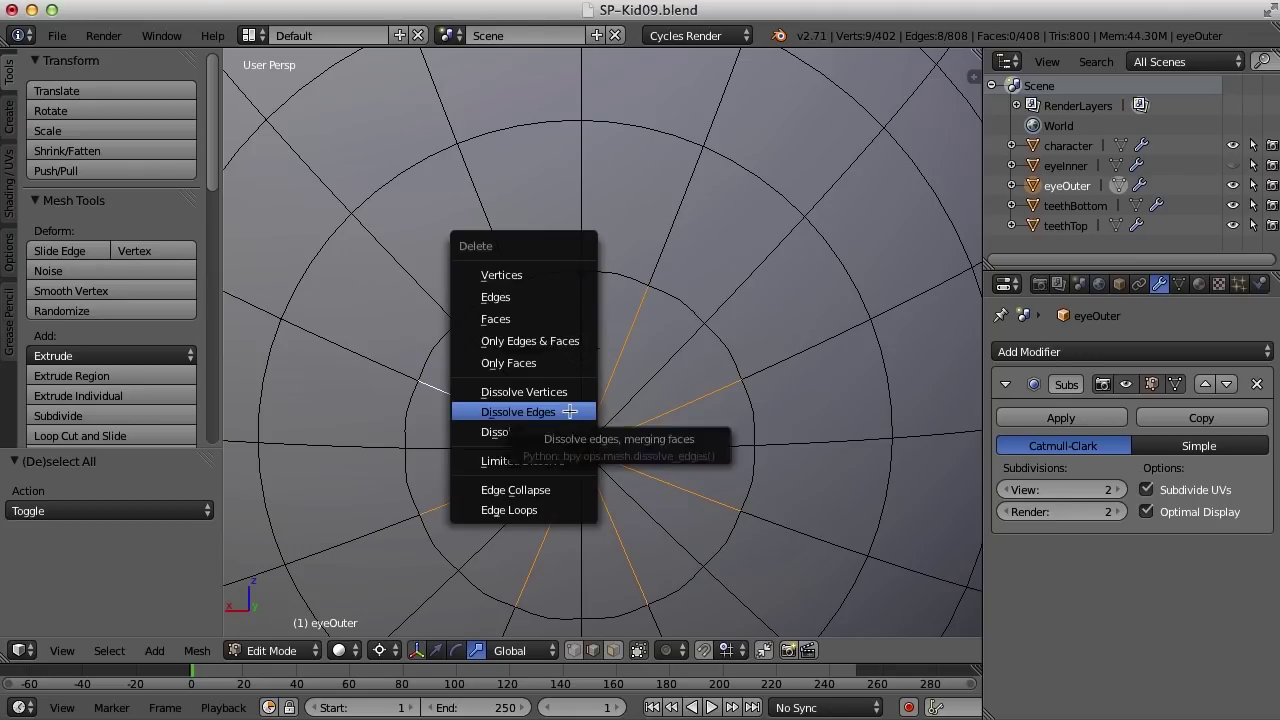
click(570, 410)
Step: Return to Object Mode, inspect eyeInner with eyeOuter hidden, and leave both objects visible
scroll(600, 400, down, 10)
middle_drag(543, 377, 737, 380)
key(Tab)
scroll(790, 372, up, 3)
middle_drag(807, 360, 728, 427)
scroll(728, 427, down, 1)
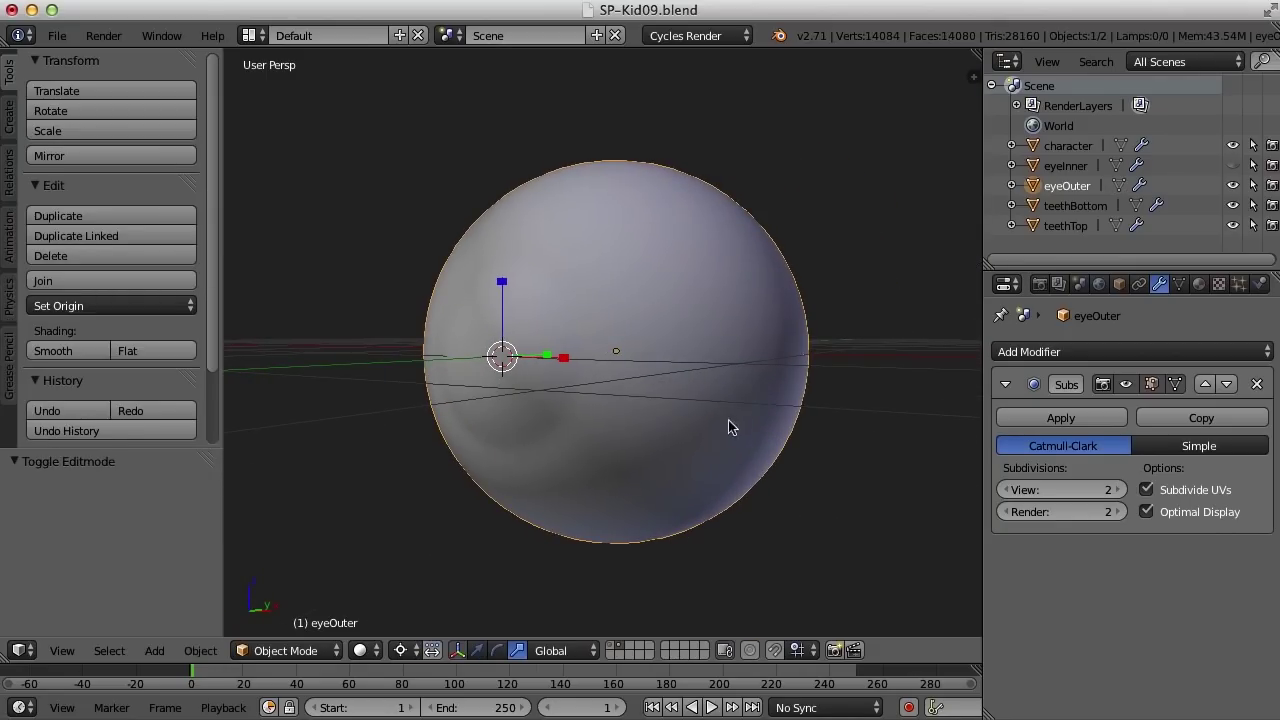
click(1232, 185)
click(1232, 165)
middle_drag(755, 346, 787, 351)
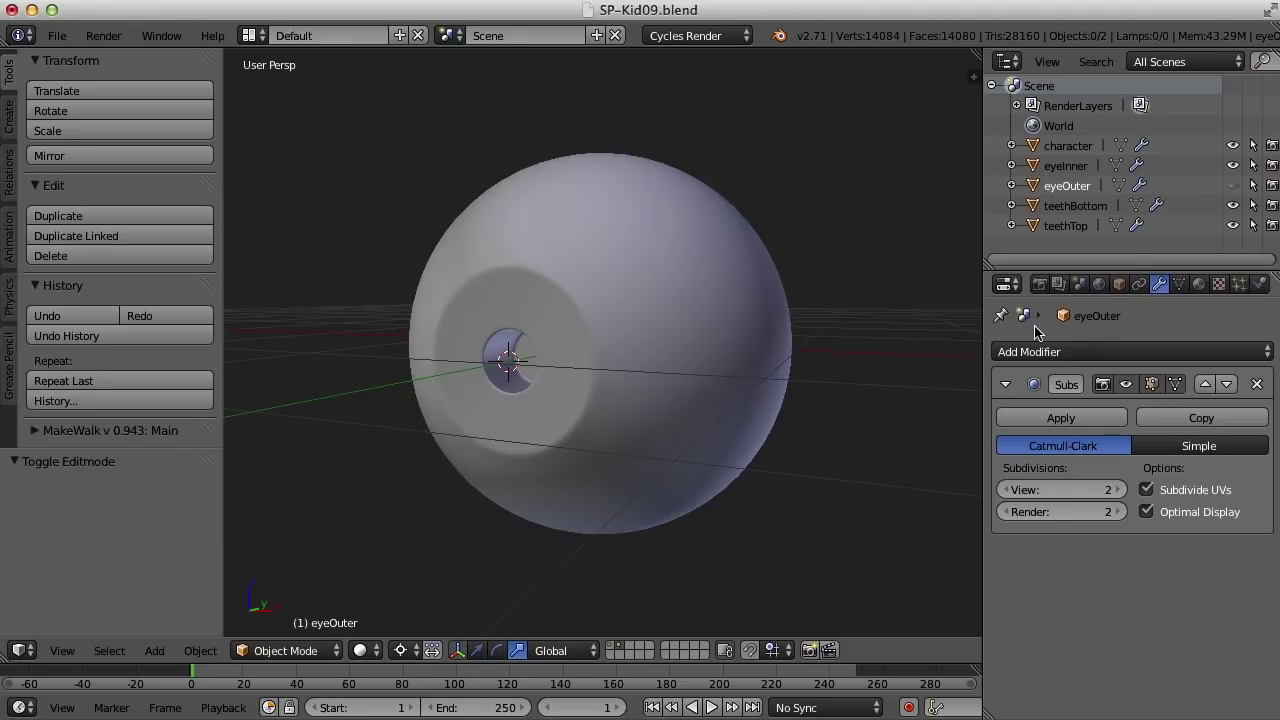
click(1232, 185)
Step: Select eyeInner and eyeOuter with eyeOuter active, set the pivot point to Median Point and join them into one object
click(1078, 168)
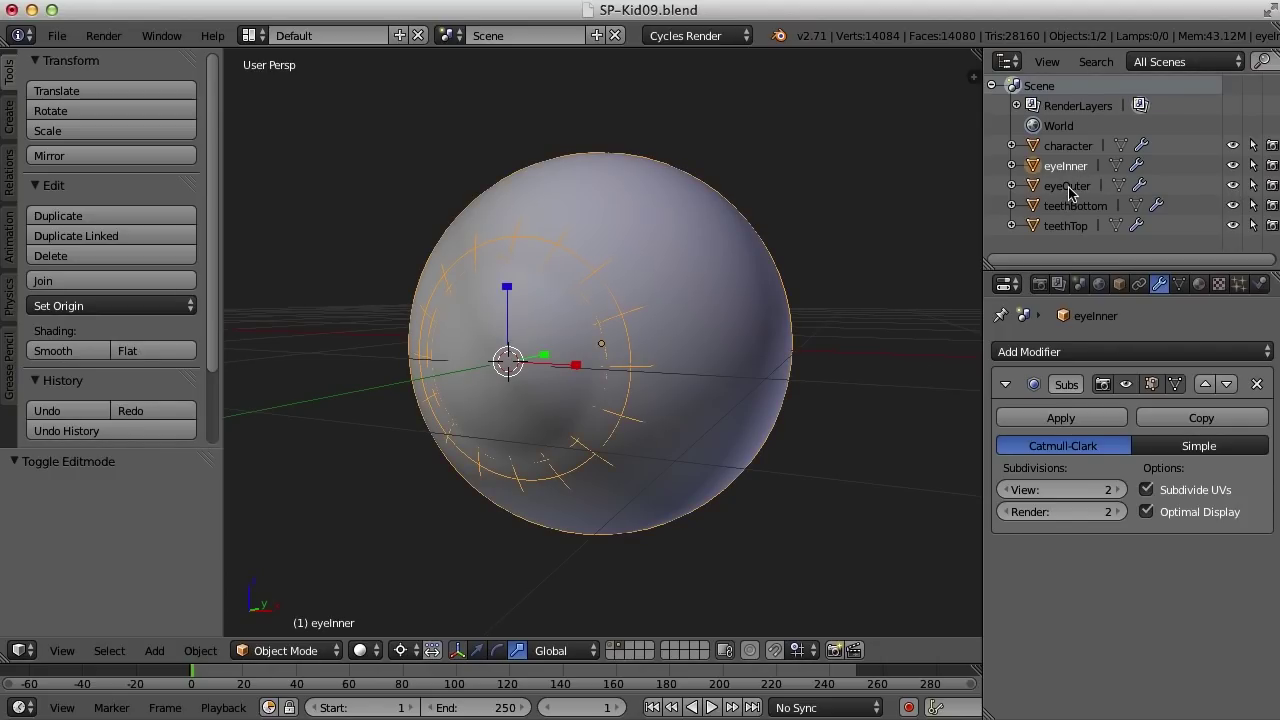
click(1068, 186)
click(1065, 168)
ctrl+click(1066, 186)
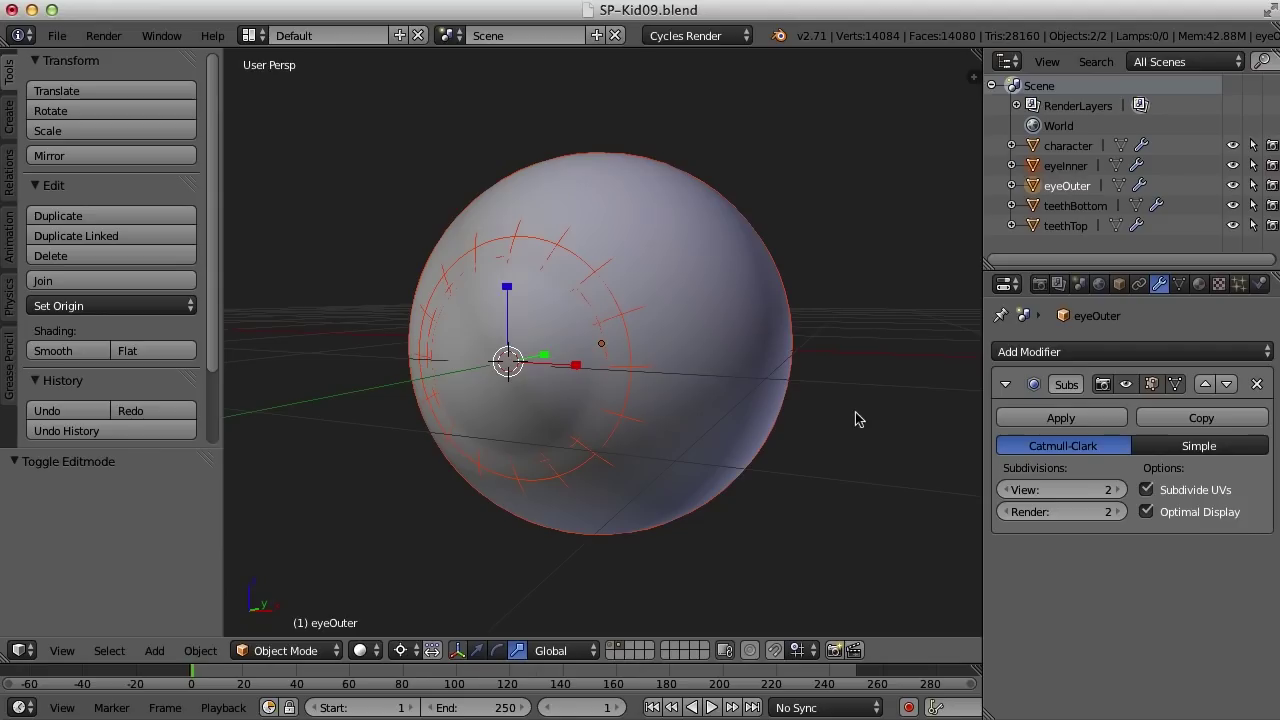
click(401, 651)
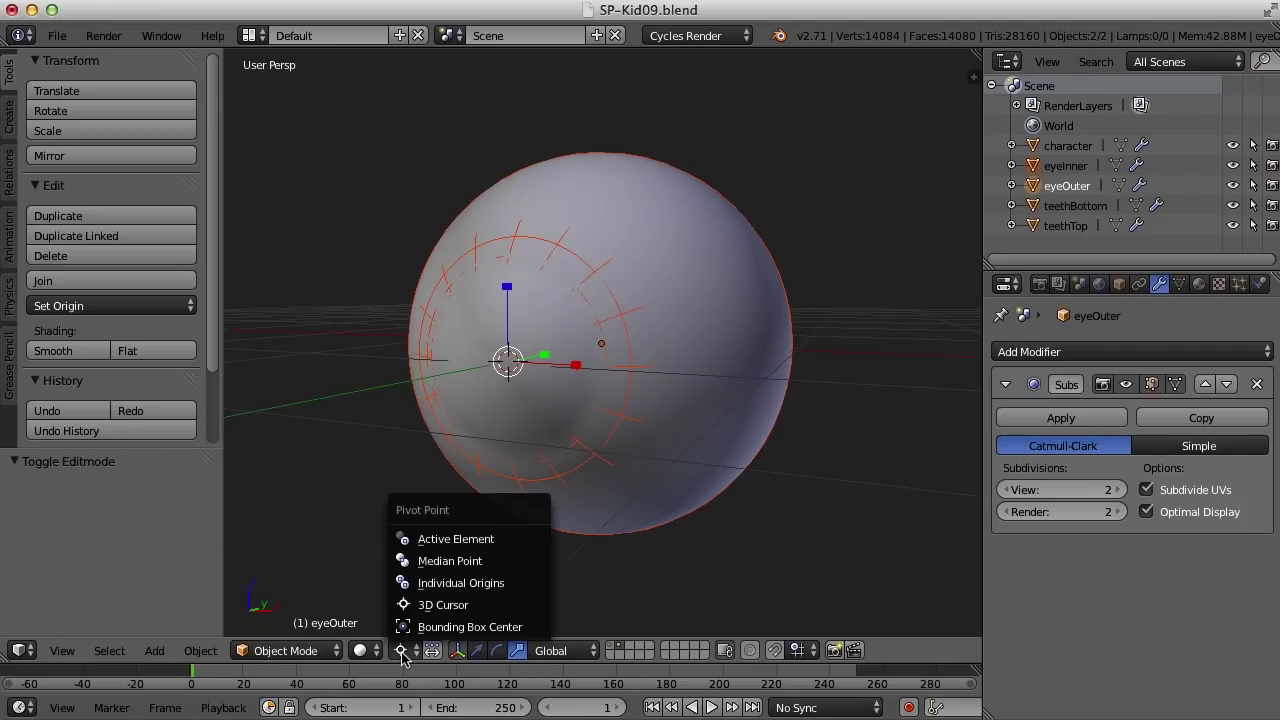
click(450, 561)
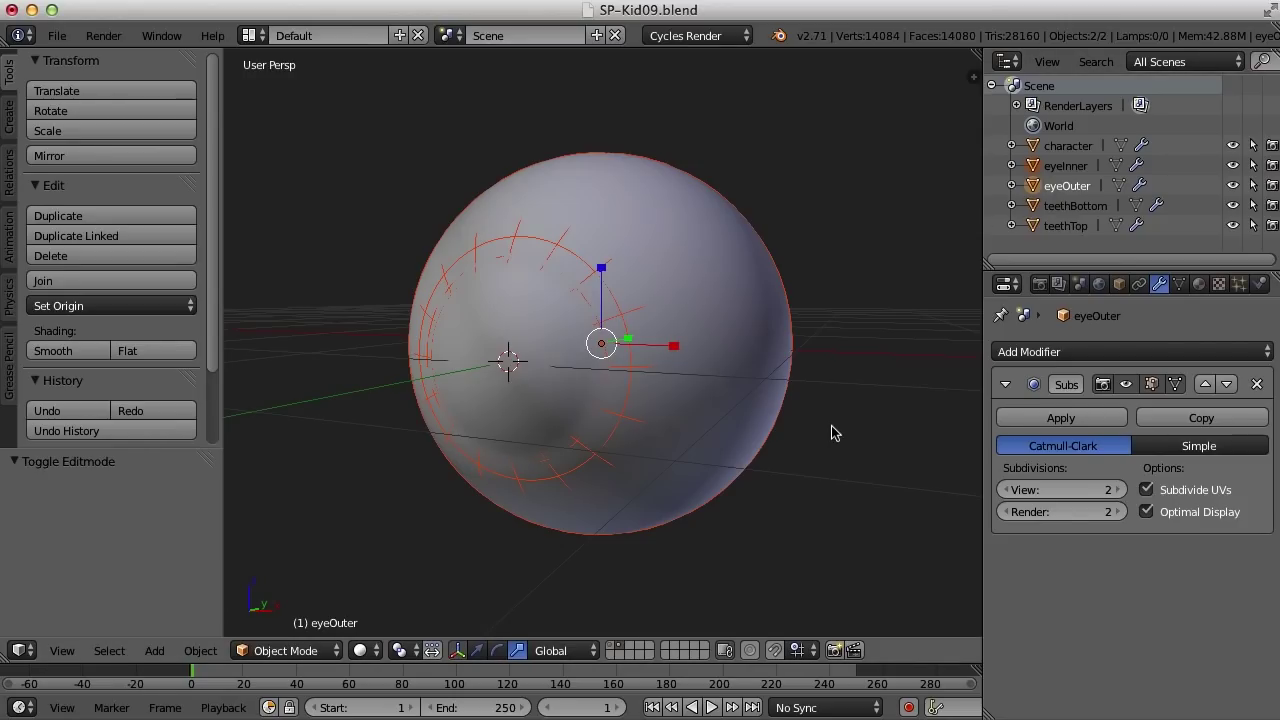
key(ctrl+j)
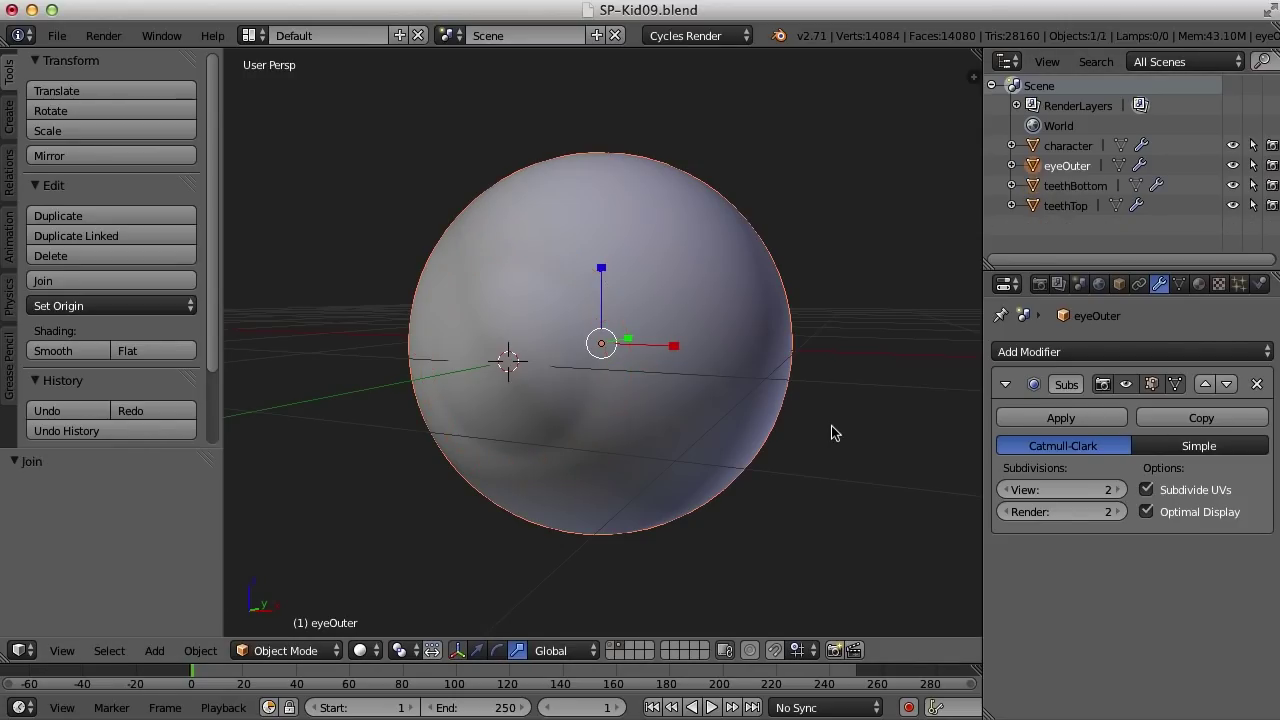
Step: Rename the joined eyeball object as eye.L and switch to the translate manipulator
double_click(1068, 167)
text(eye-L)
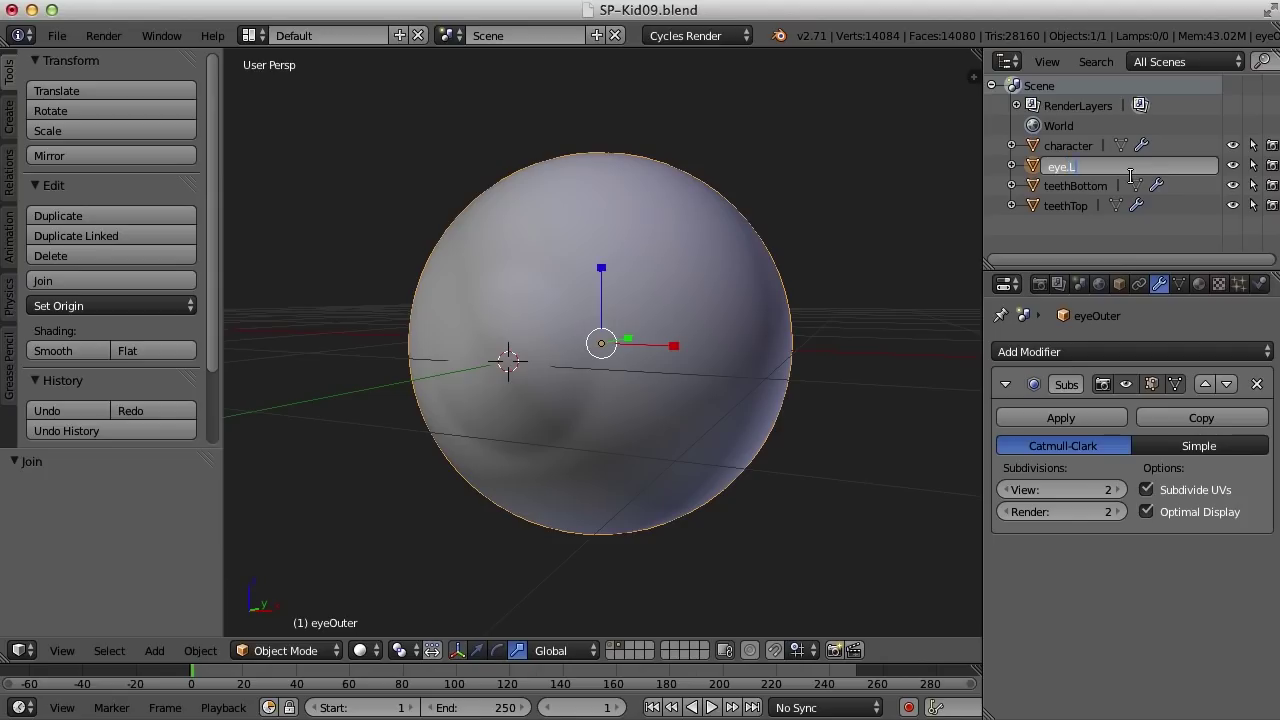
key(Return)
key(ctrl+alt+g)
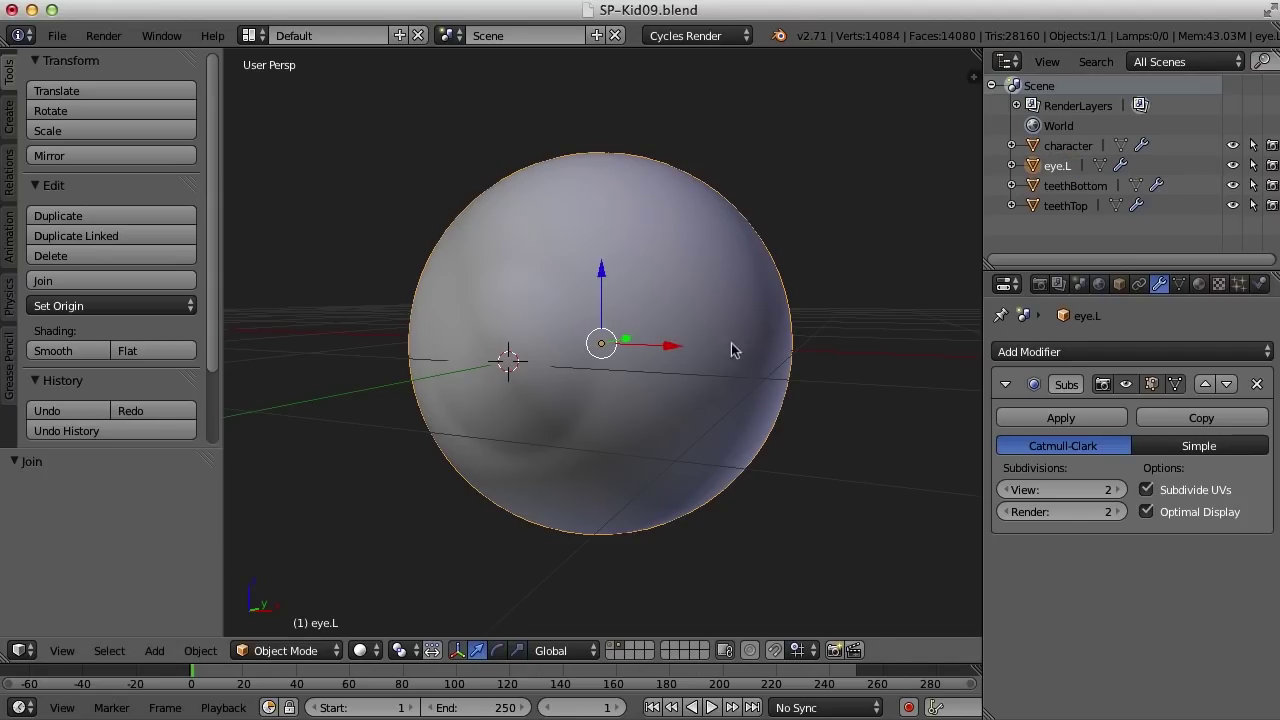
Step: Show the character's layer as well and move eye.L up along Z about 9 units into the head's left eye socket
scroll(717, 303, down, 8)
scroll(717, 308, down, 2)
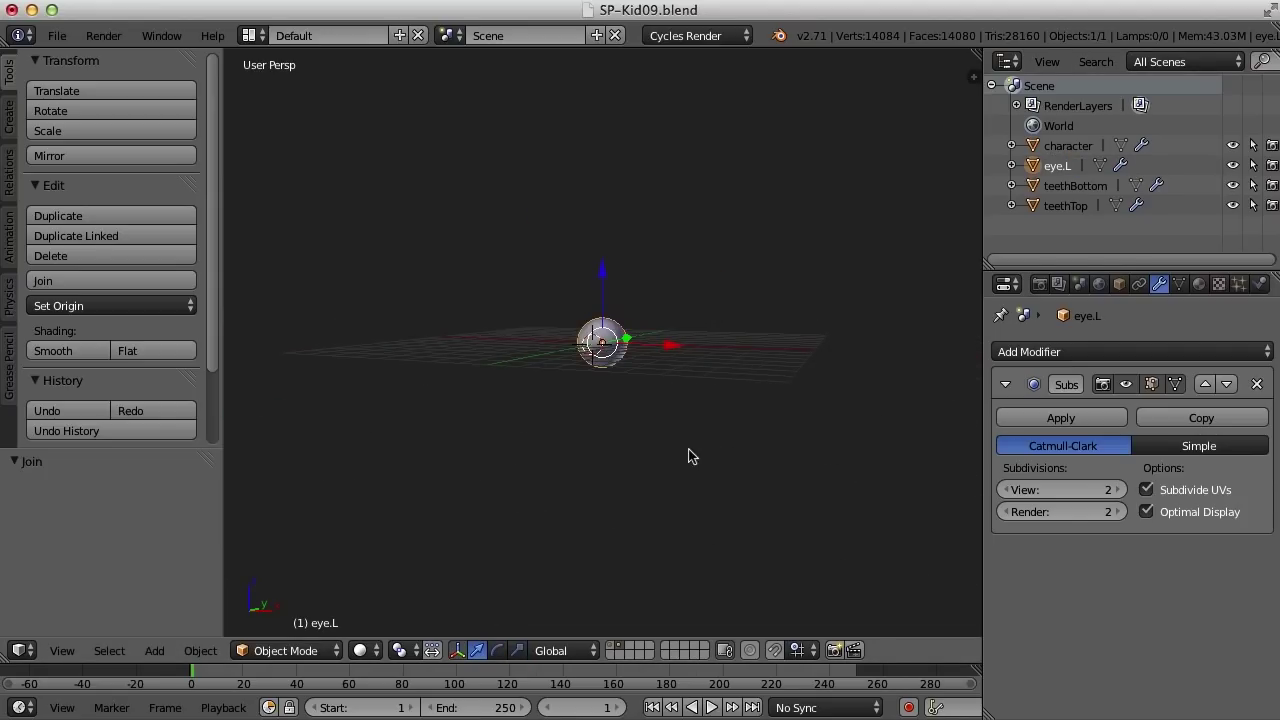
shift+click(612, 647)
middle_drag(757, 358, 649, 423)
key(g)
key(z)
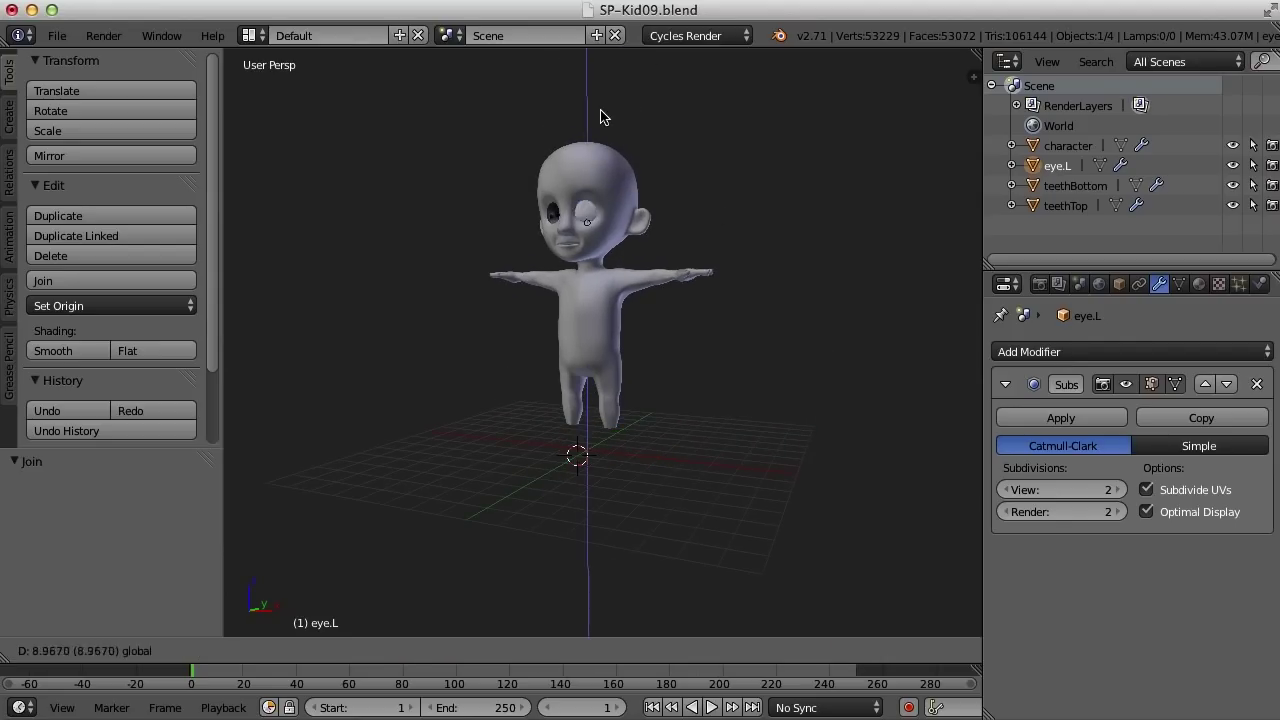
drag(652, 204, 673, 207)
Step: Align eye.L with the sketched eye in the character modeling layout, raising it 0.030 along Z, and return to the Default layout
key(KP_Decimal)
scroll(560, 377, down, 5)
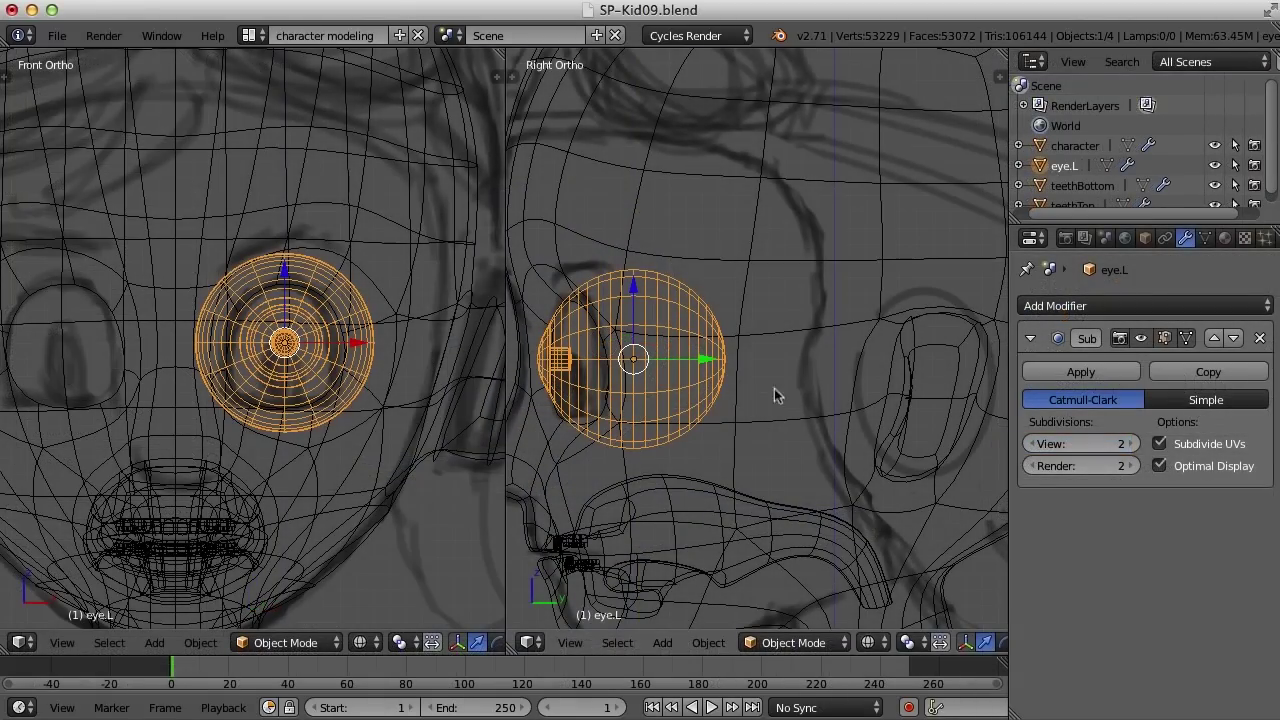
click(250, 36)
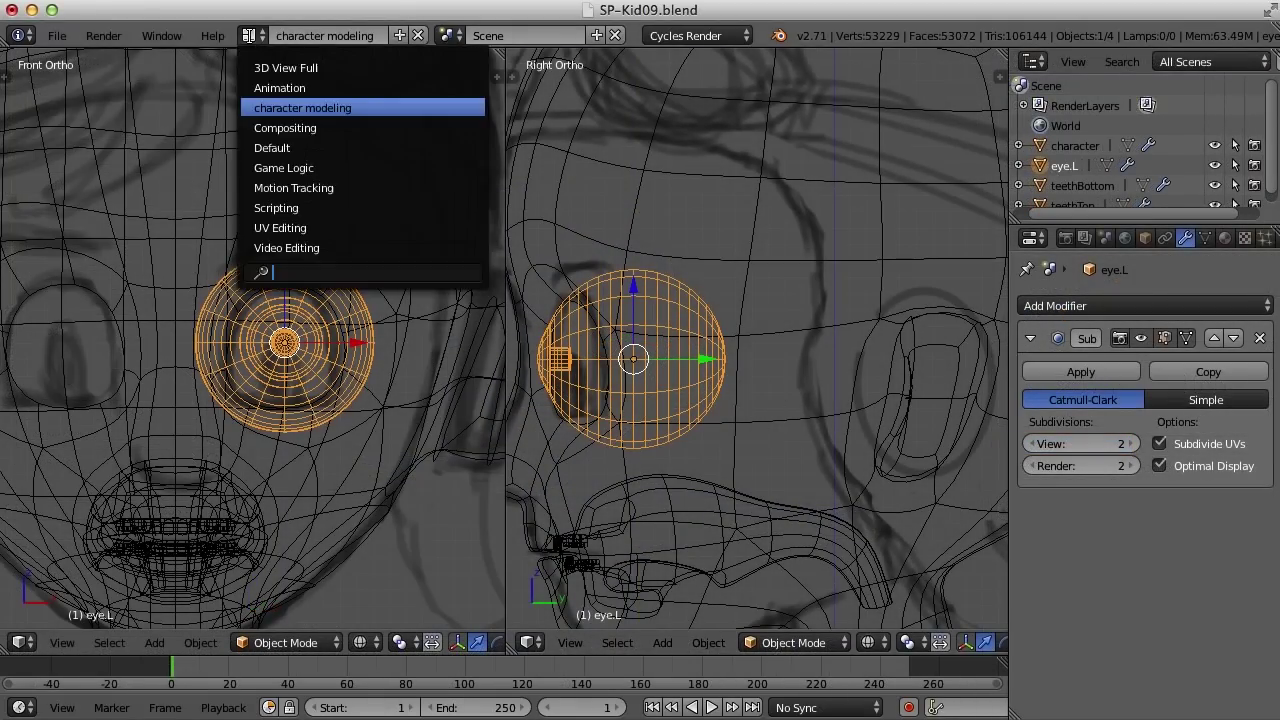
click(272, 147)
Step: Check eye.L from the side of the head and nudge it slightly along Y in the socket
middle_drag(657, 375, 700, 424)
middle_drag(700, 380, 612, 349)
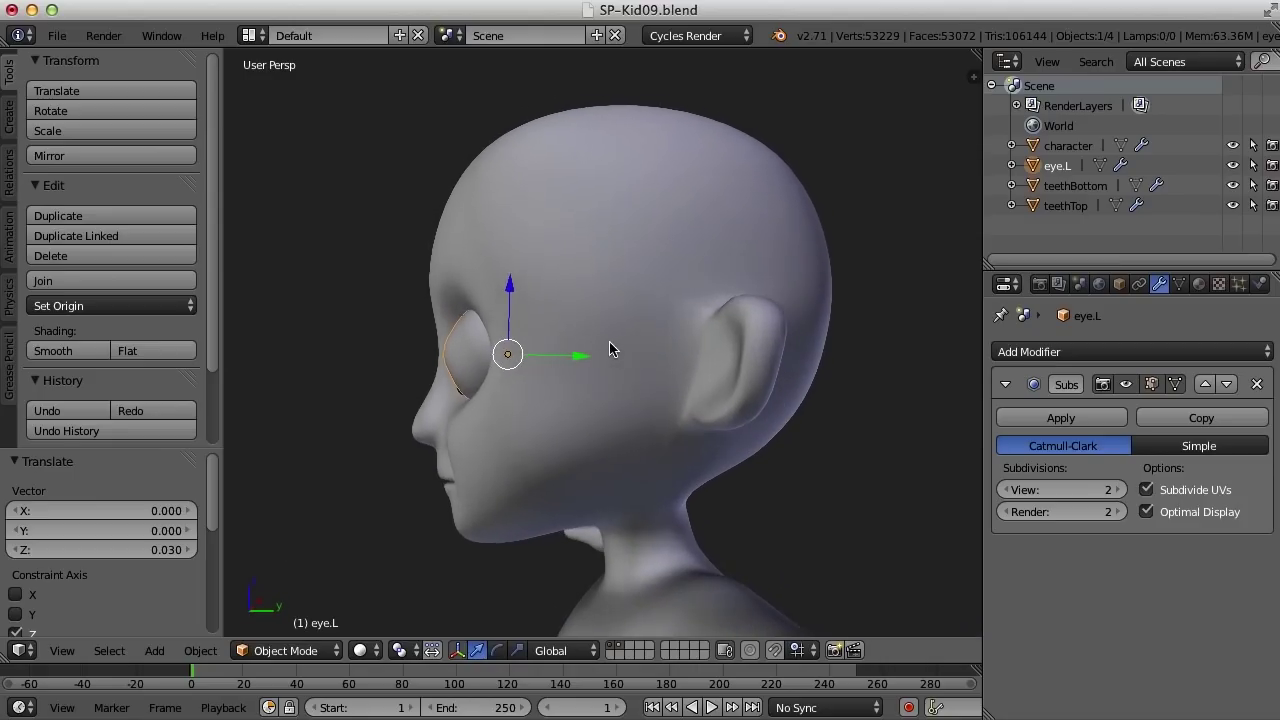
drag(582, 358, 585, 363)
click(586, 357)
Step: Open the character mesh in Edit Mode and examine how the left eye opening fits around eye.L
right_click(586, 357)
middle_drag(586, 357, 840, 384)
key(Tab)
scroll(797, 354, down, 3)
scroll(788, 350, up, 3)
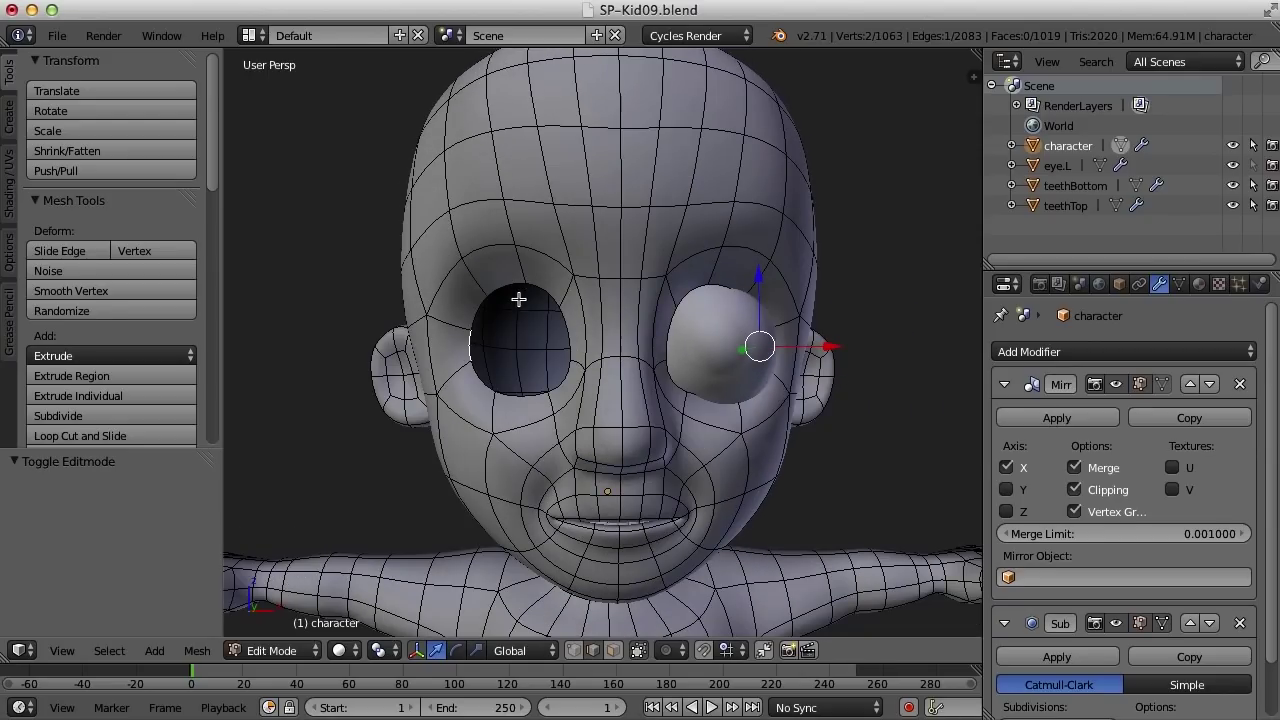
middle_drag(566, 337, 691, 338)
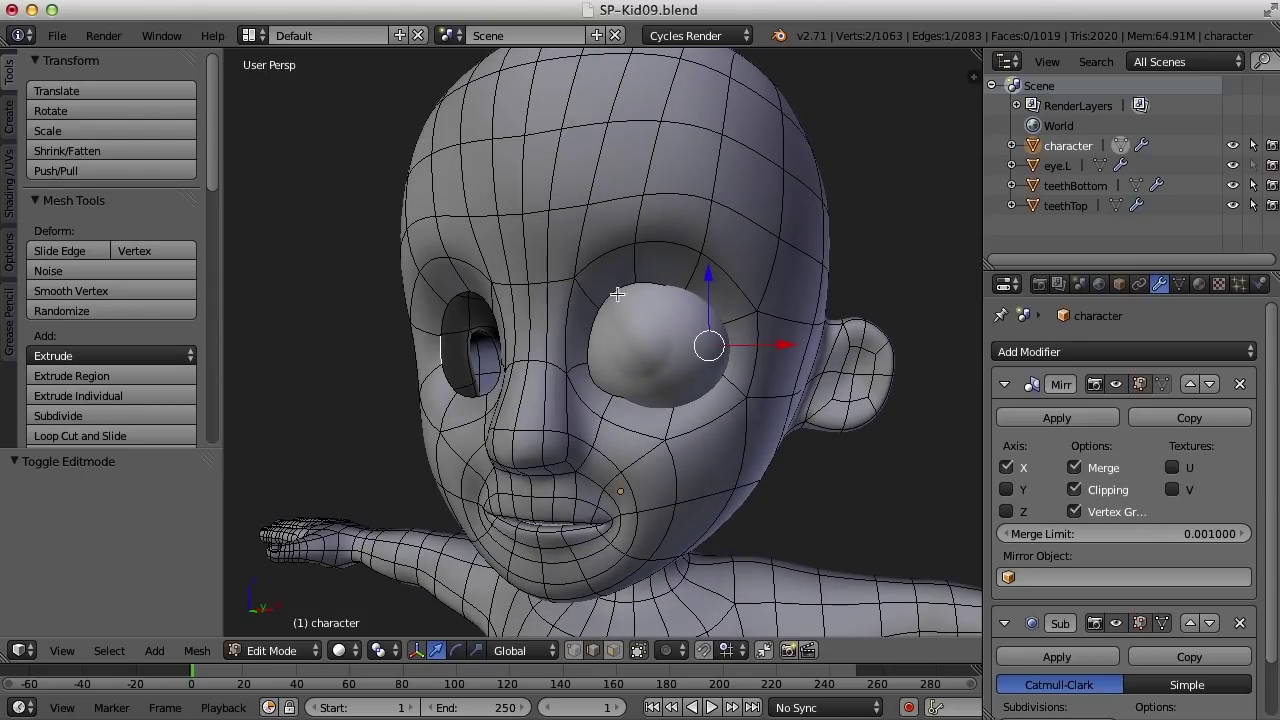
mouse_move(806, 333)
middle_down()
mouse_move(714, 337)
mouse_move(751, 329)
mouse_move(680, 371)
middle_up()
Step: Switch to vertex selection and select a single vertex on the outer edge of the left eye opening, using wireframe to reach it
key(z)
scroll(684, 366, up, 3)
scroll(684, 366, up, 2)
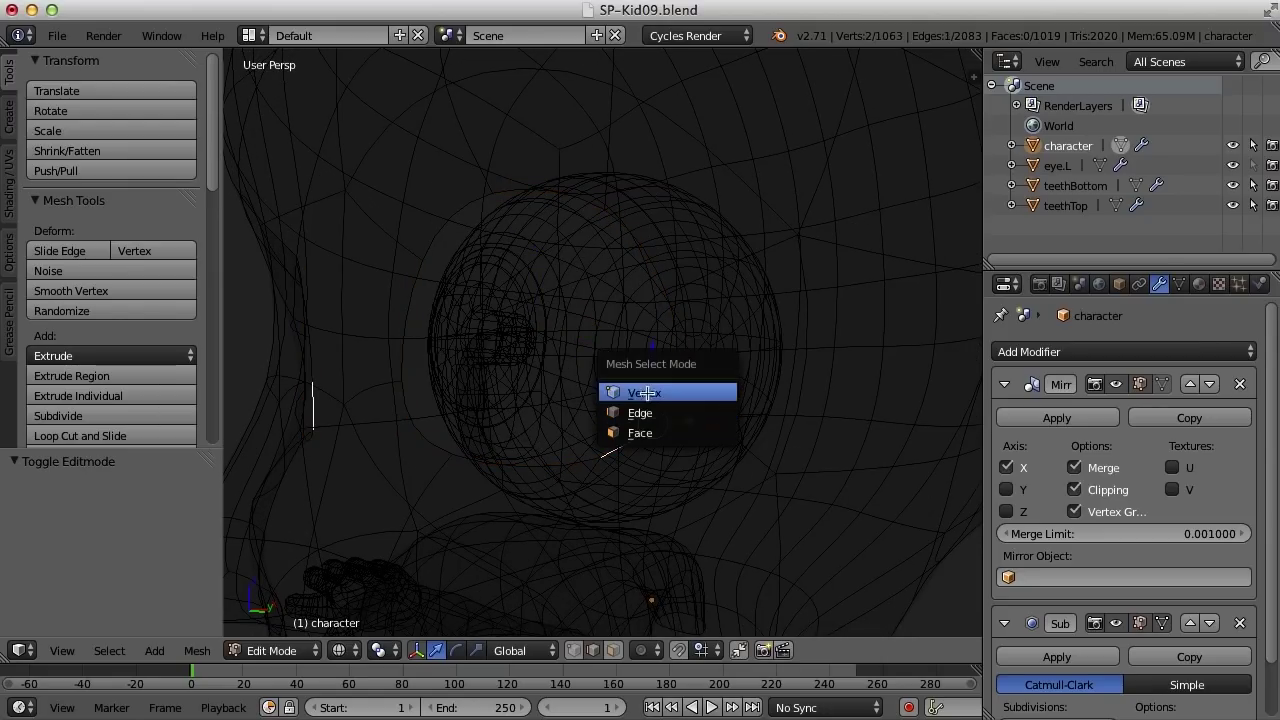
click(645, 393)
middle_drag(760, 403, 795, 401)
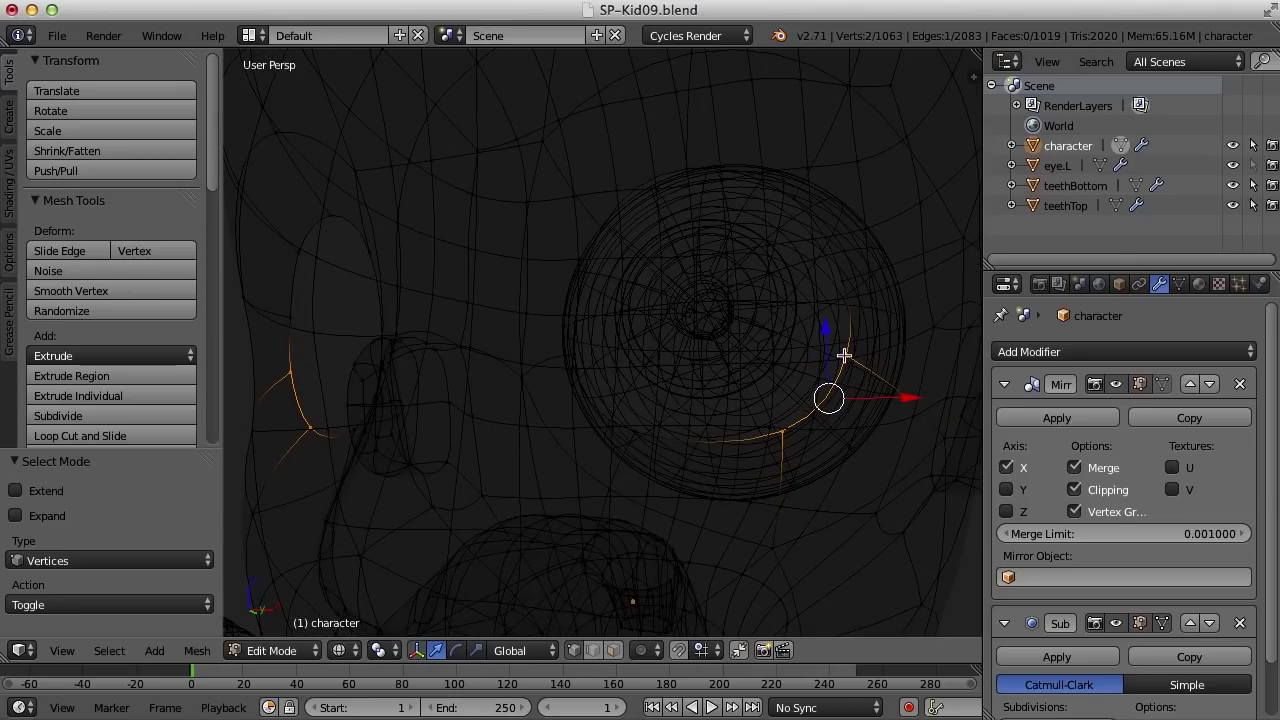
middle_drag(849, 352, 797, 392)
key(z)
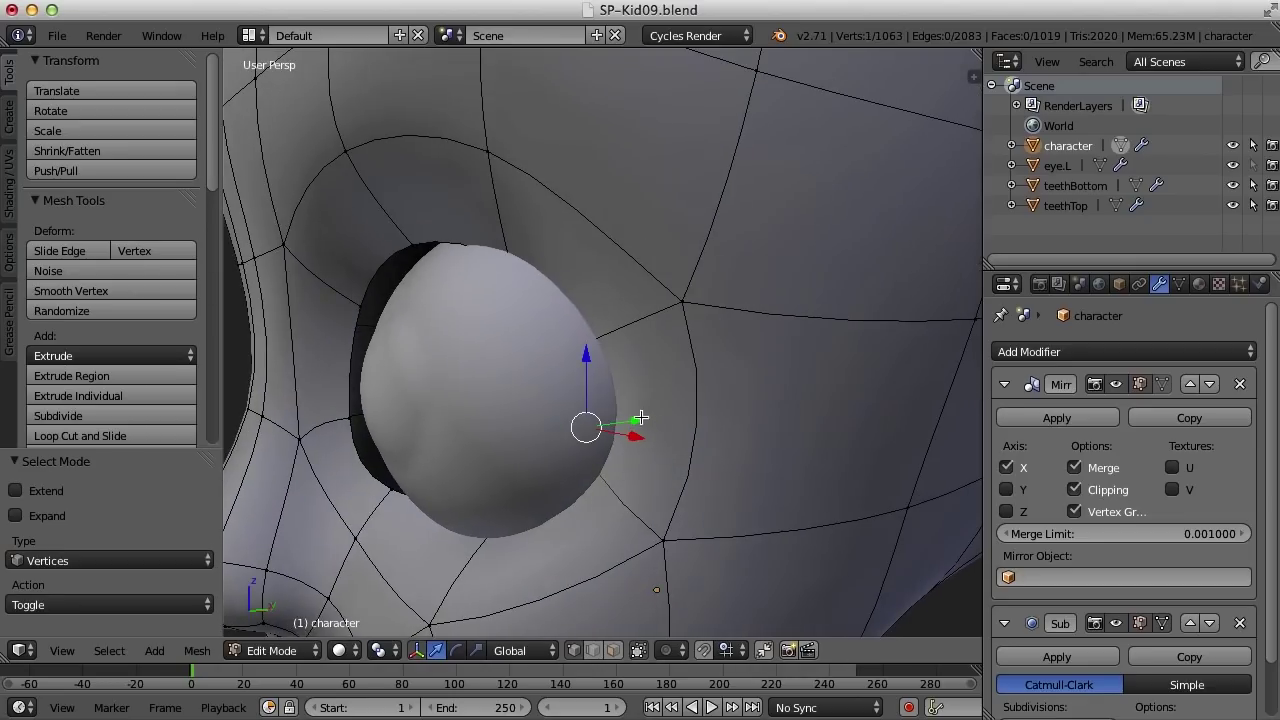
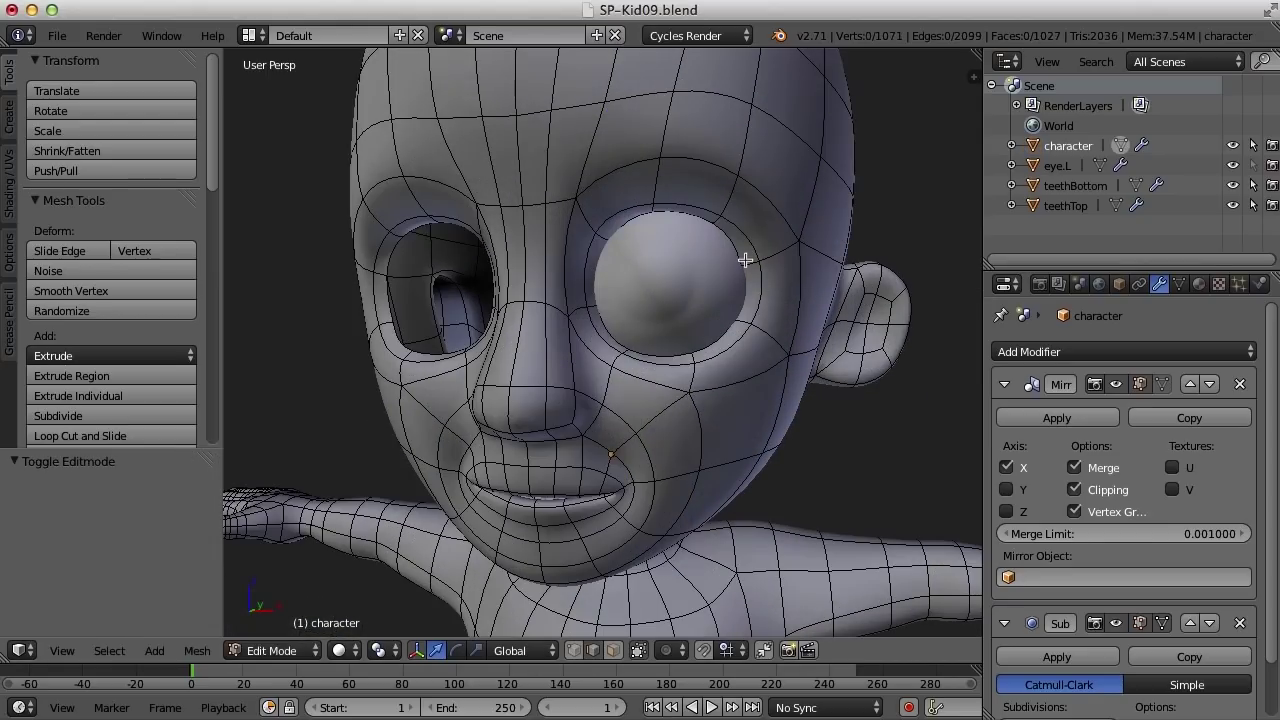
Step: Select the left eye opening's inner edge loop, extrude it in place and scale the new loop around the eyeball
alt+right_click(738, 253)
middle_drag(700, 286, 724, 308)
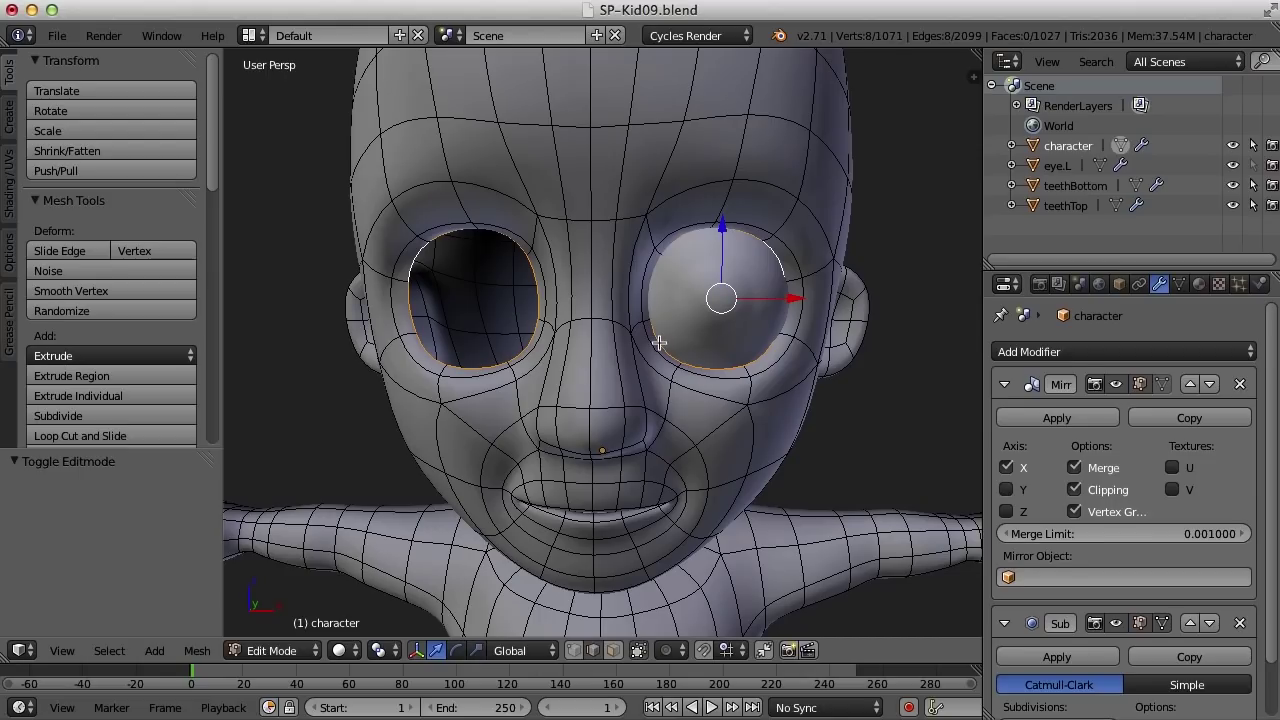
middle_drag(677, 337, 772, 304)
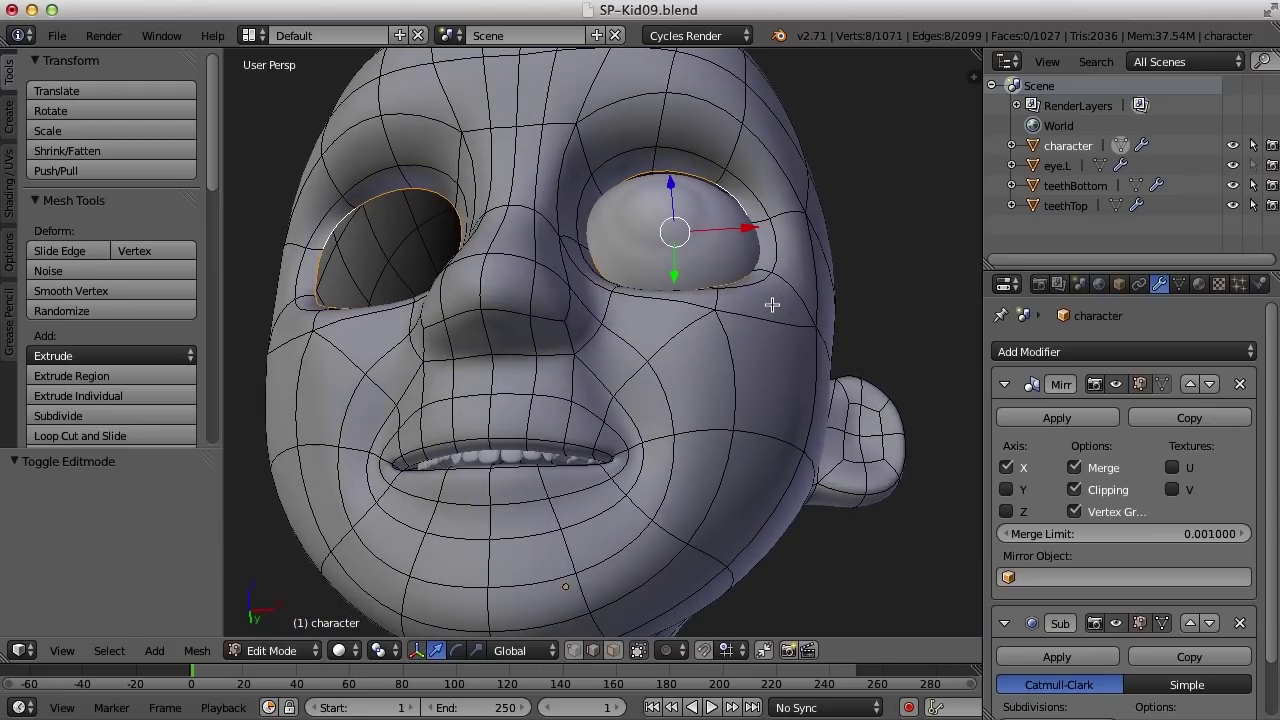
middle_drag(744, 234, 666, 452)
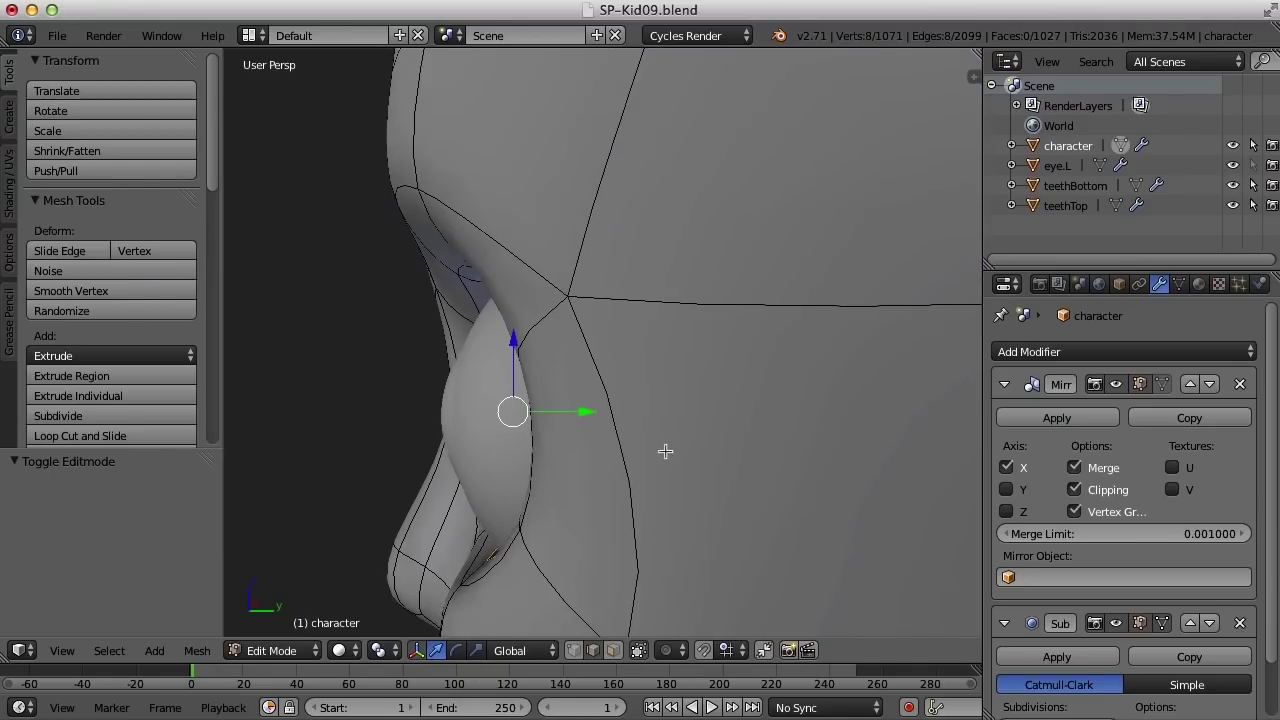
key(KP_Decimal)
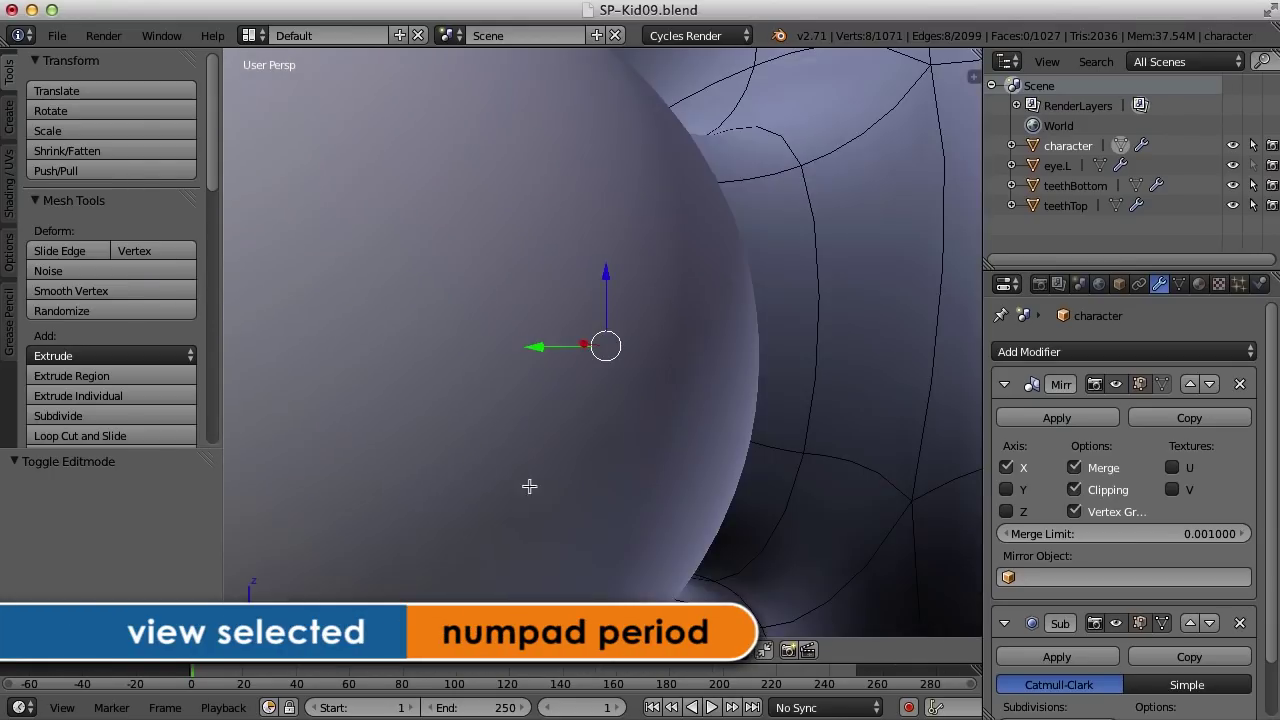
middle_drag(529, 486, 506, 463)
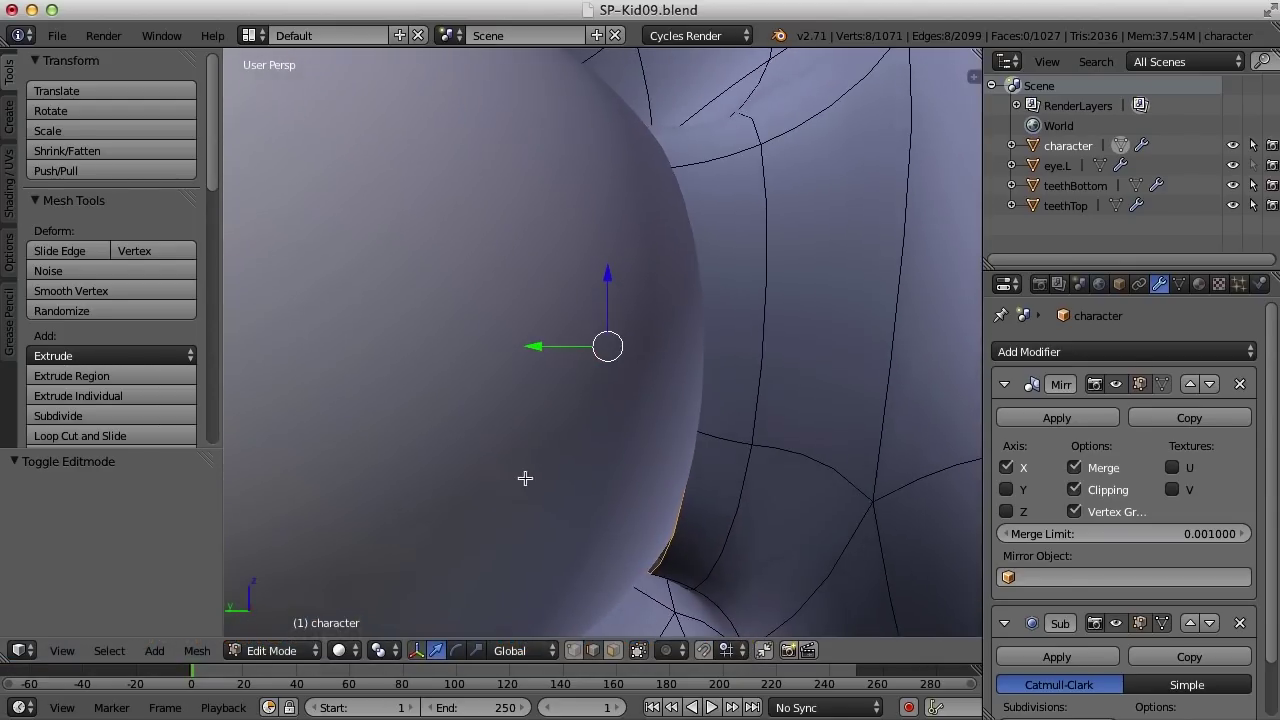
scroll(628, 334, down, 3)
middle_drag(663, 354, 705, 440)
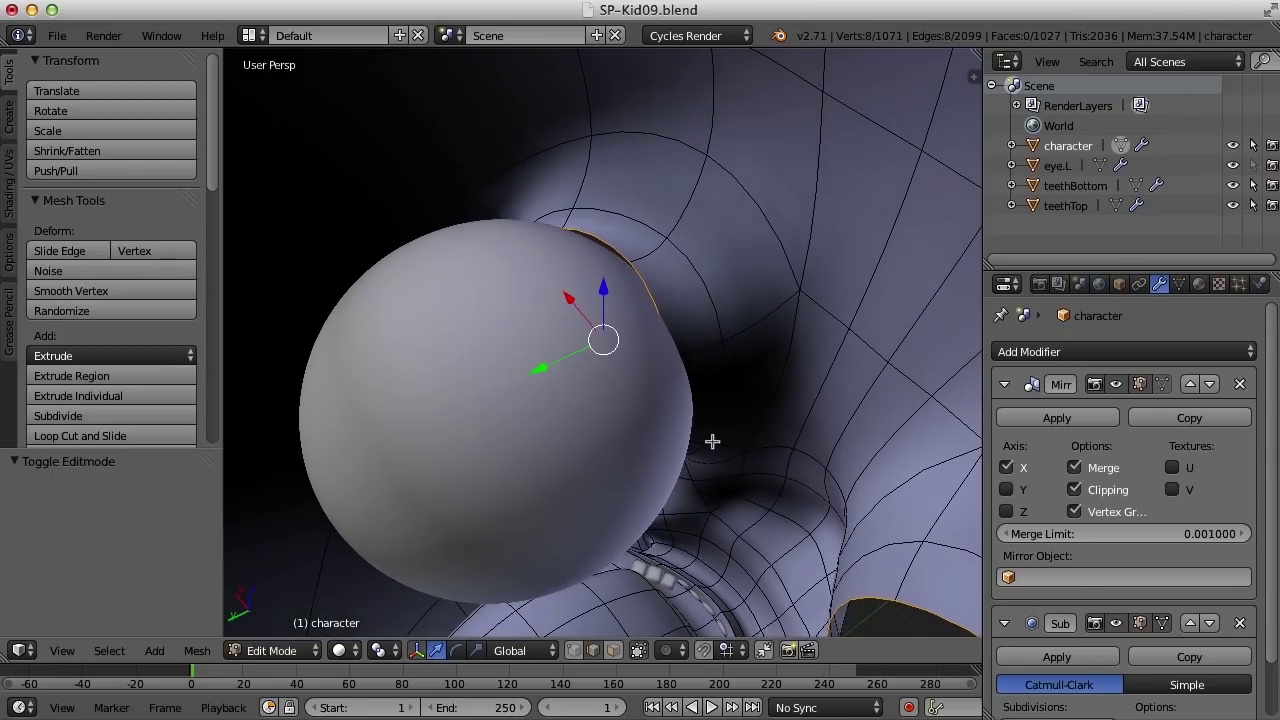
key(e)
right_click(718, 452)
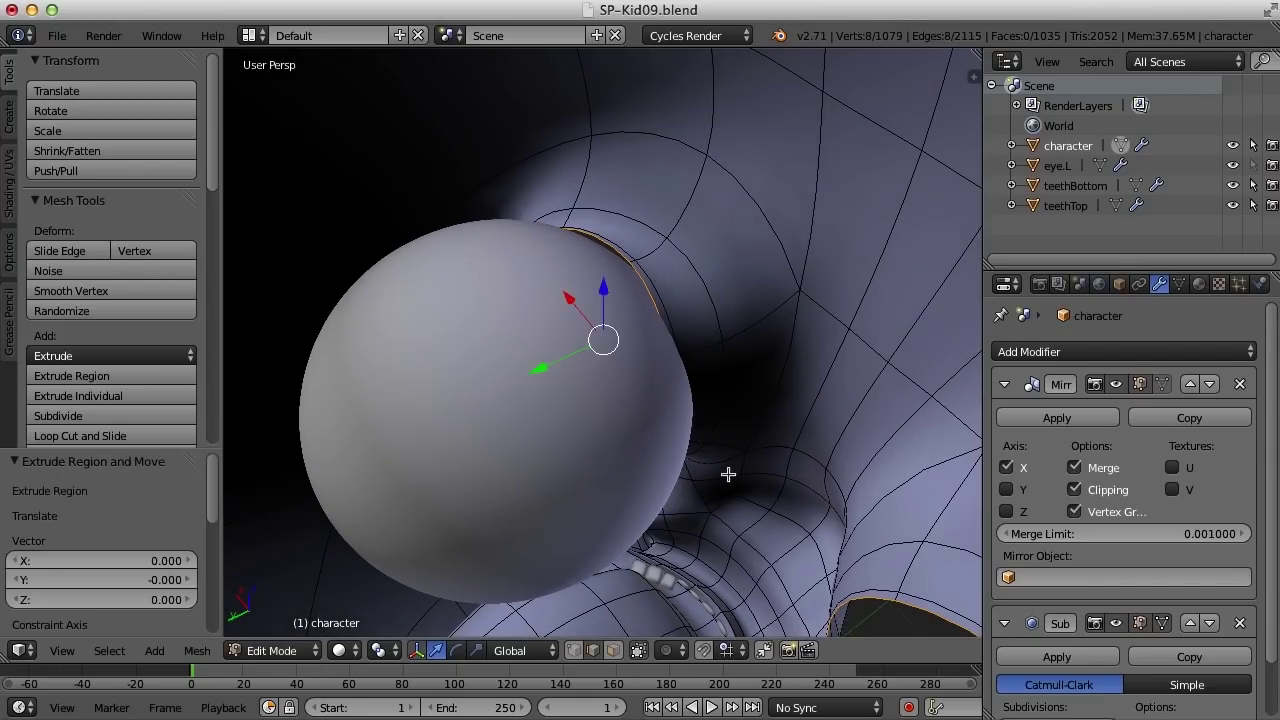
key(s)
click(754, 503)
Step: Move the extruded loop back into the head along Y and raise it 0.013 along Z
middle_drag(754, 503, 523, 243)
drag(537, 341, 515, 345)
middle_drag(580, 343, 652, 308)
key(g)
key(x)
click(581, 276)
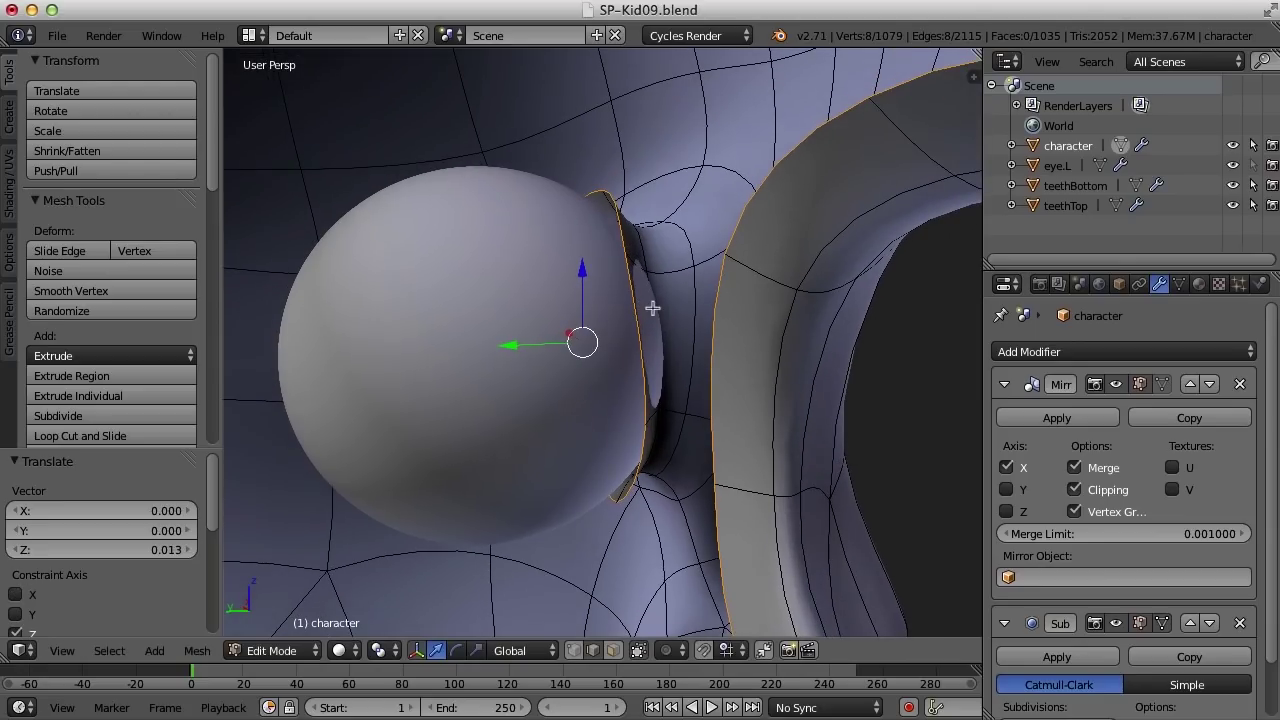
Step: Extrude the loop again, move the new edge 0.131 along Y into the head and scale it up slightly
key(e)
right_click(673, 309)
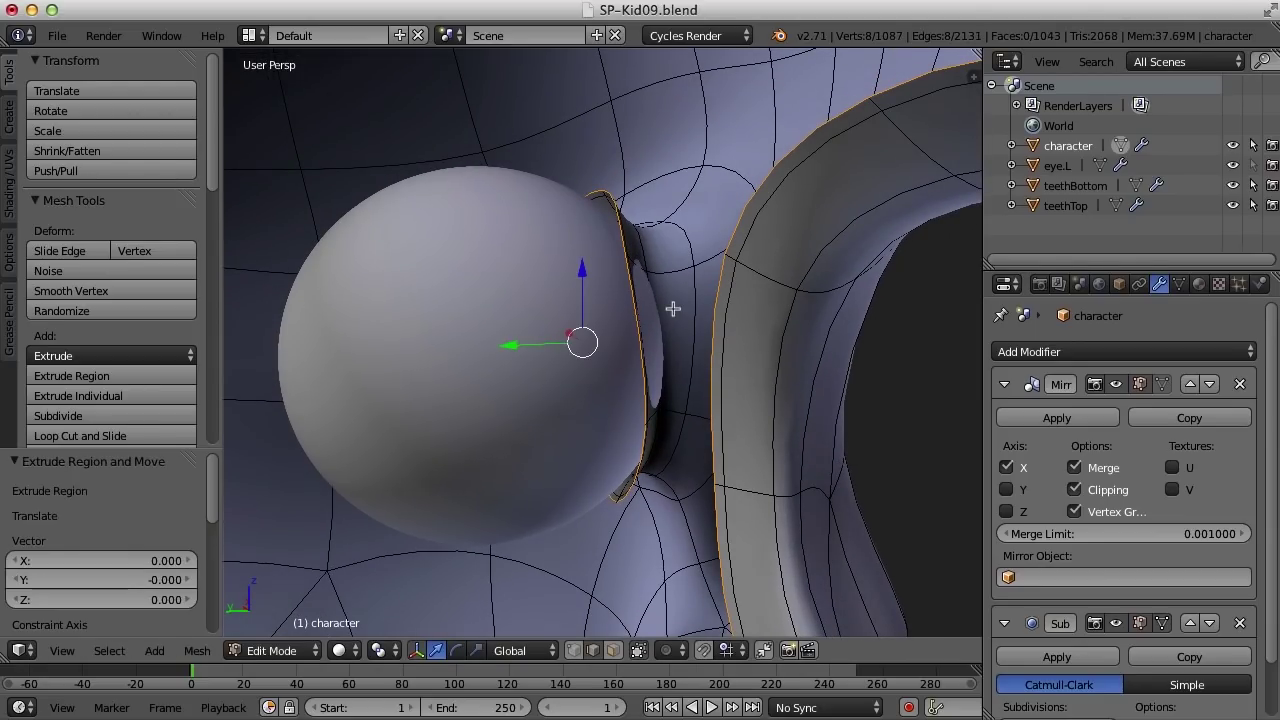
middle_drag(611, 294, 590, 330)
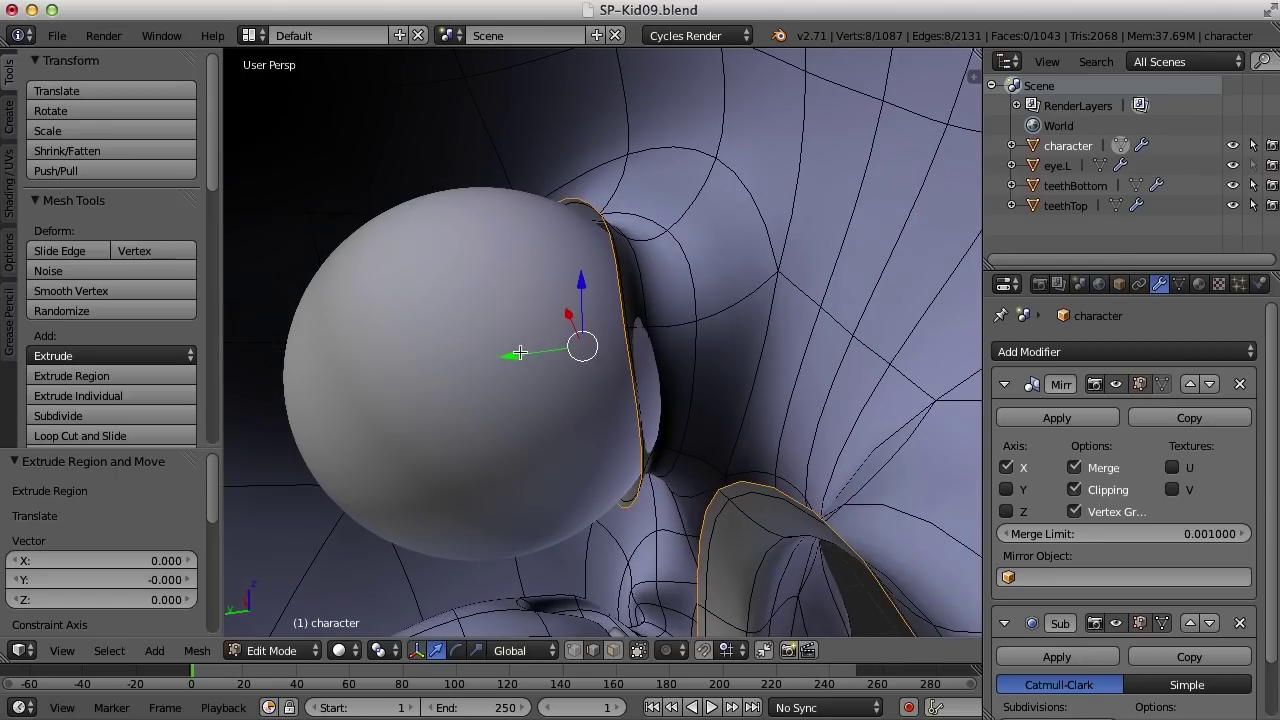
key(g)
key(y)
click(480, 351)
key(s)
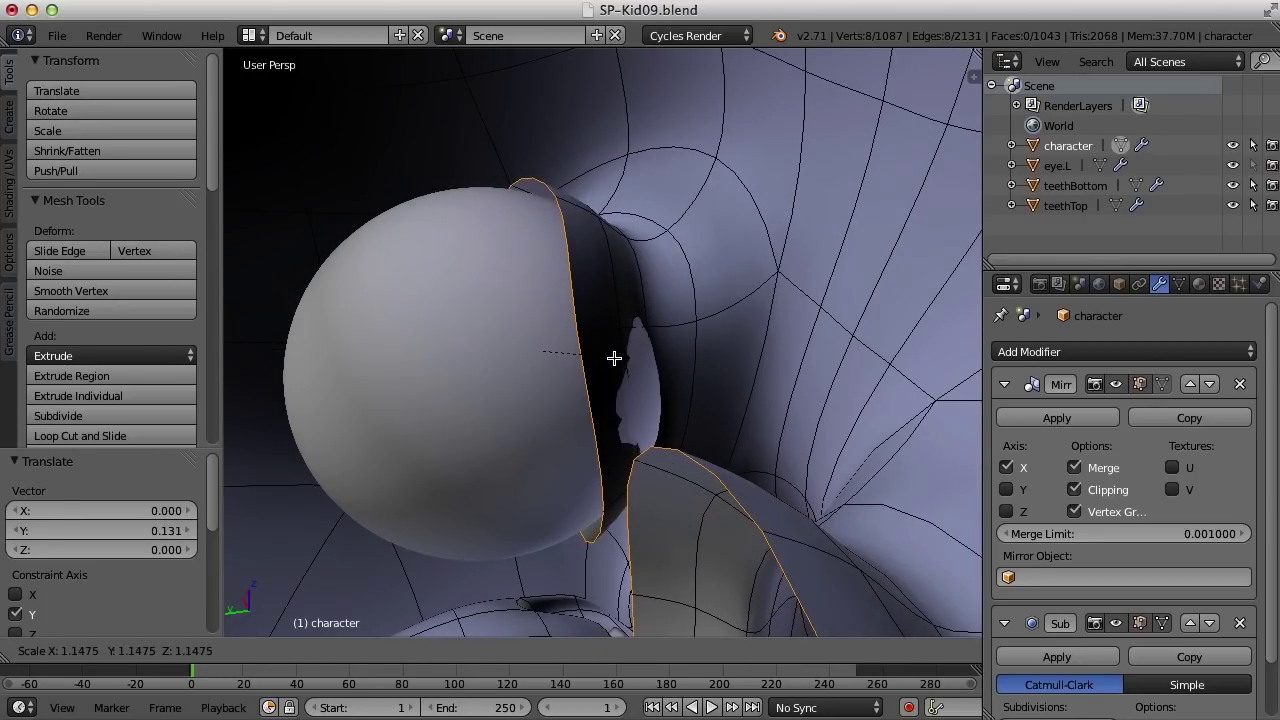
click(607, 357)
Step: Select the edge loop at the left eye opening's rim and scale it to about 0.96 to tighten it against the eyeball
middle_drag(607, 357, 746, 427)
key(a)
scroll(600, 309, up, 3)
key(l)
key(s)
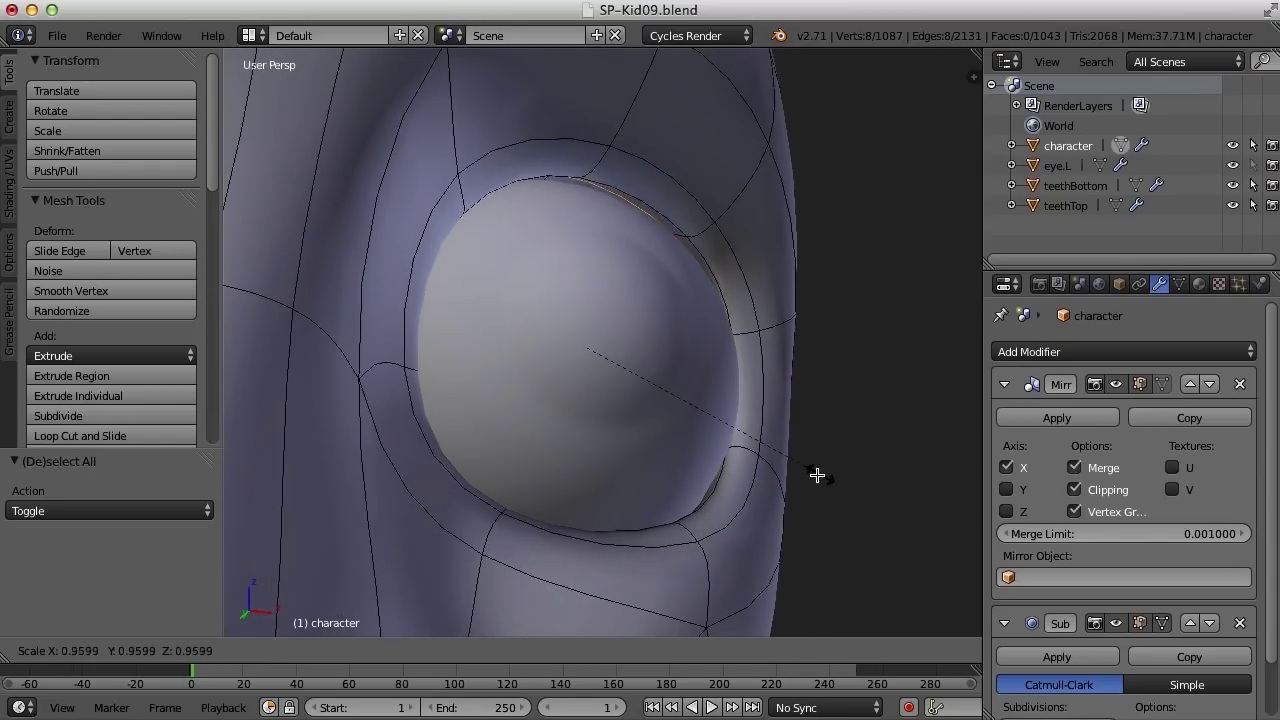
click(807, 470)
Step: Deselect the mesh, return to Object Mode and check the eyeball's fit in the face
middle_drag(786, 471, 656, 483)
scroll(656, 483, down, 3)
key(a)
scroll(731, 486, down, 3)
scroll(715, 432, down, 4)
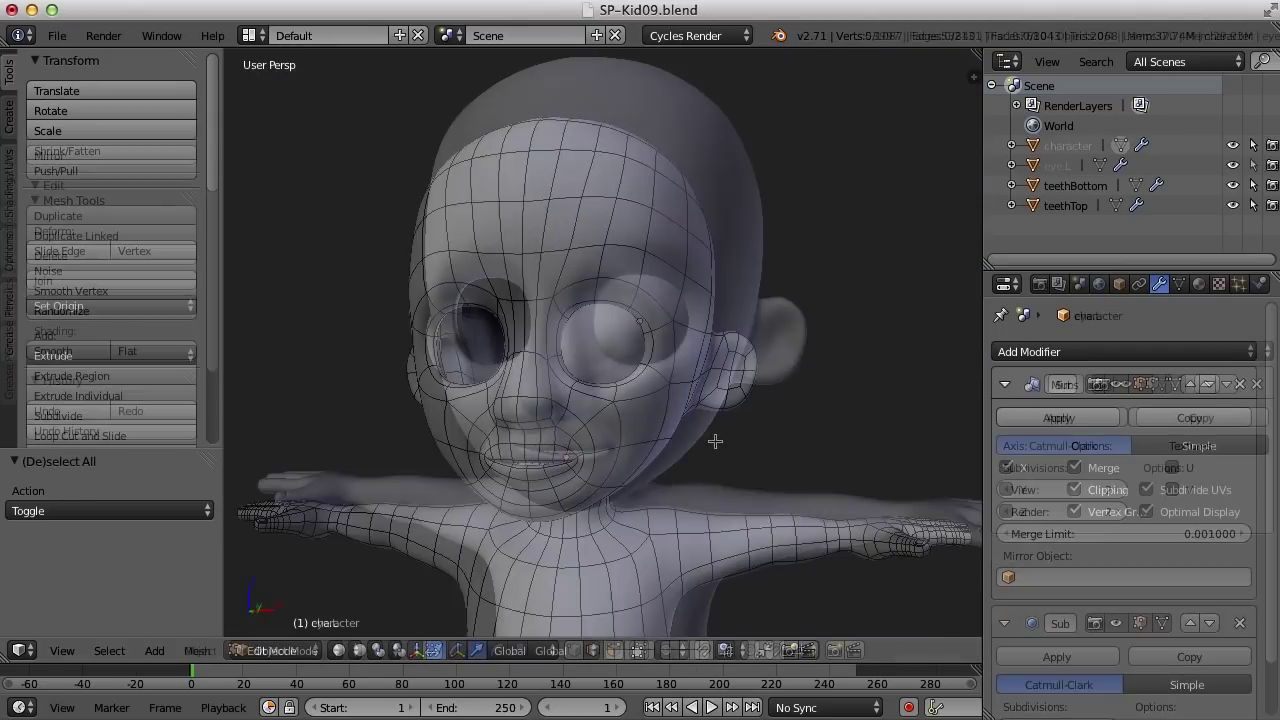
key(Tab)
right_click(640, 320)
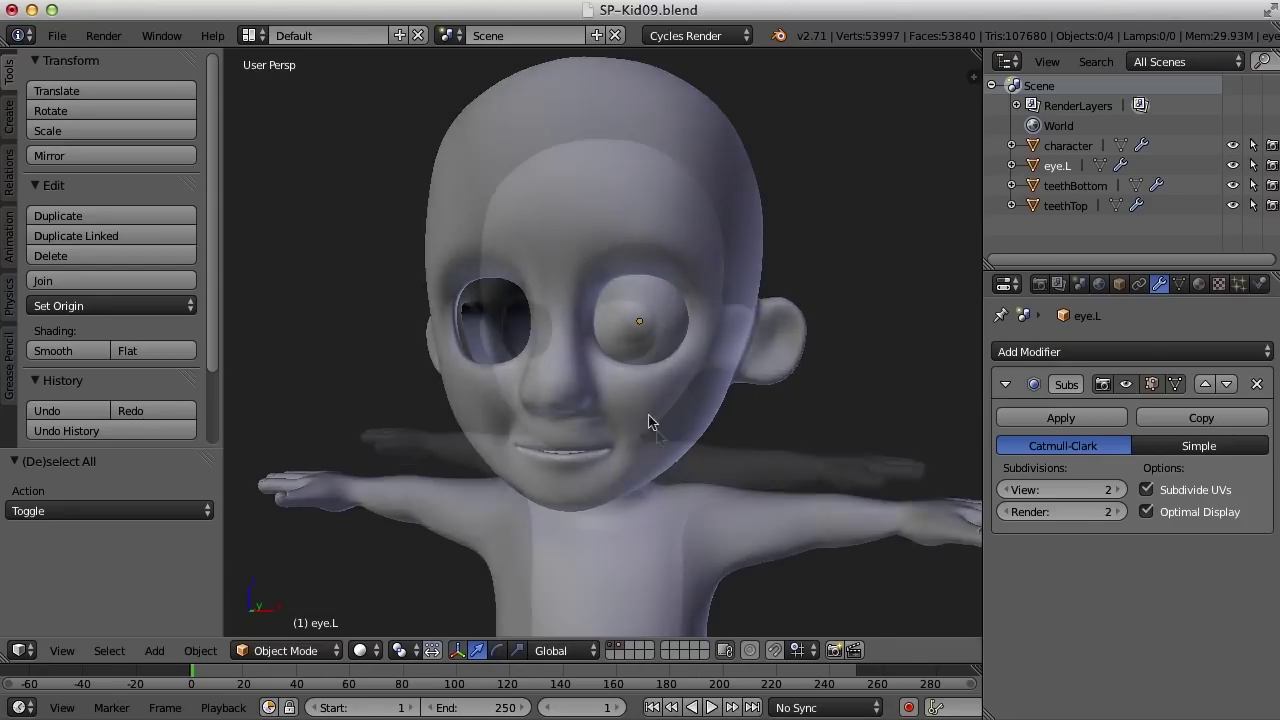
scroll(680, 440, up, 2)
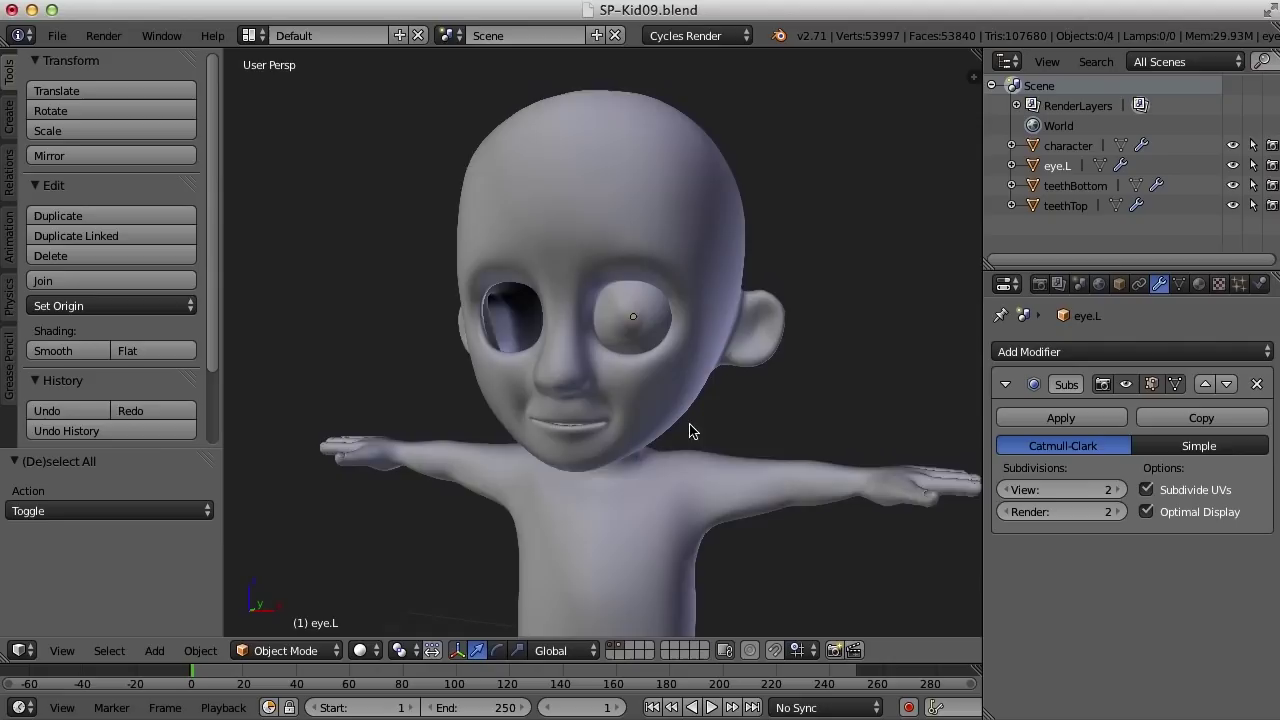
shift+scroll(689, 431, down, 2)
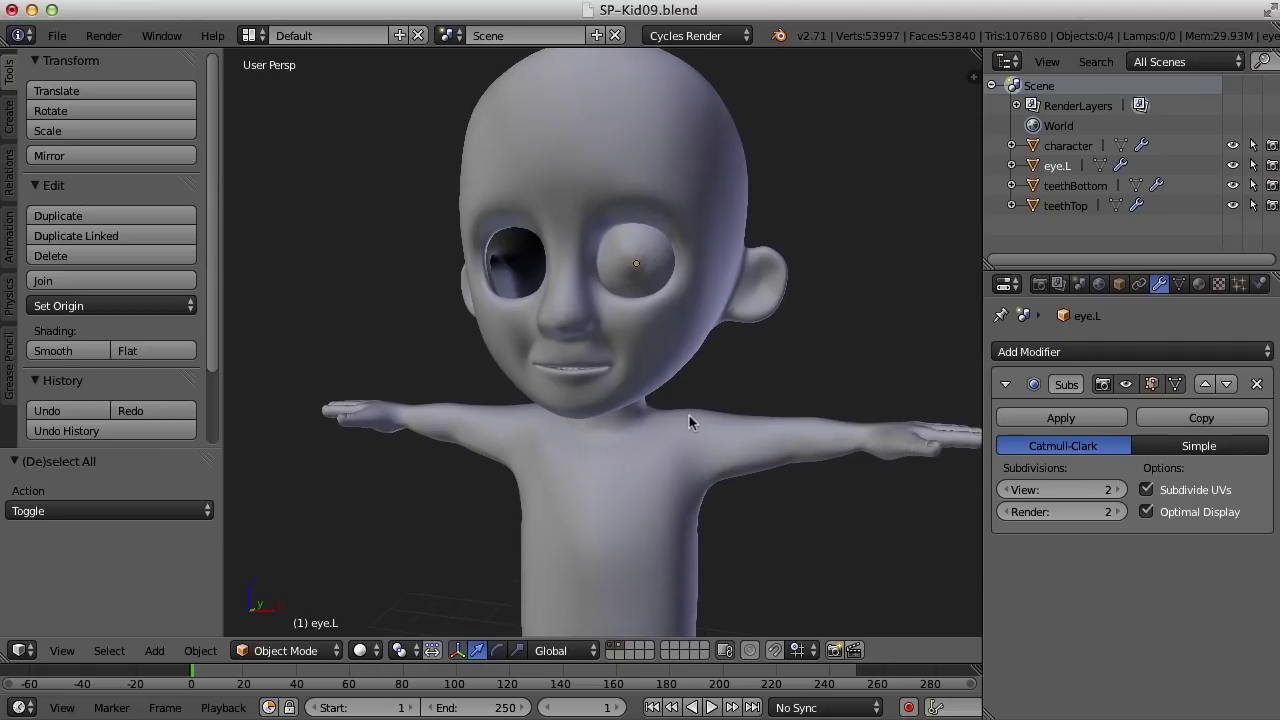
Step: Select eye.L and snap the 3D cursor to the scene center
right_click(641, 272)
scroll(690, 388, down, 2)
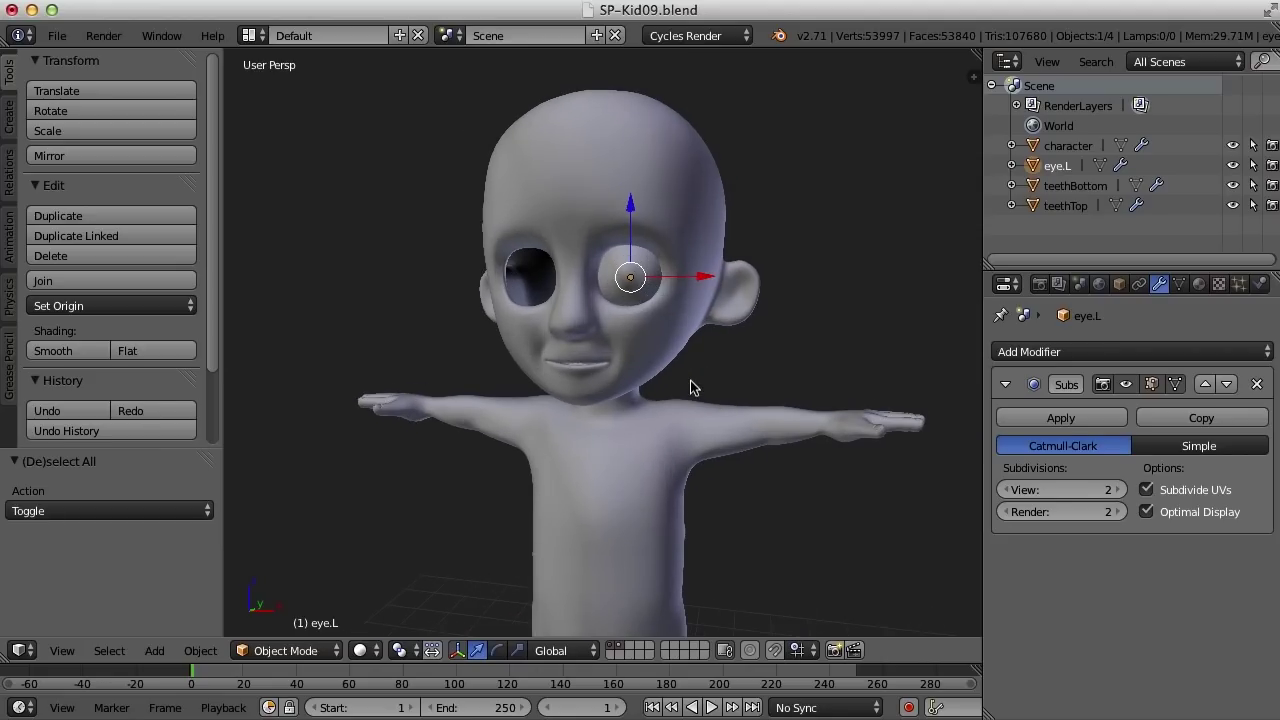
key(shift+s)
click(692, 385)
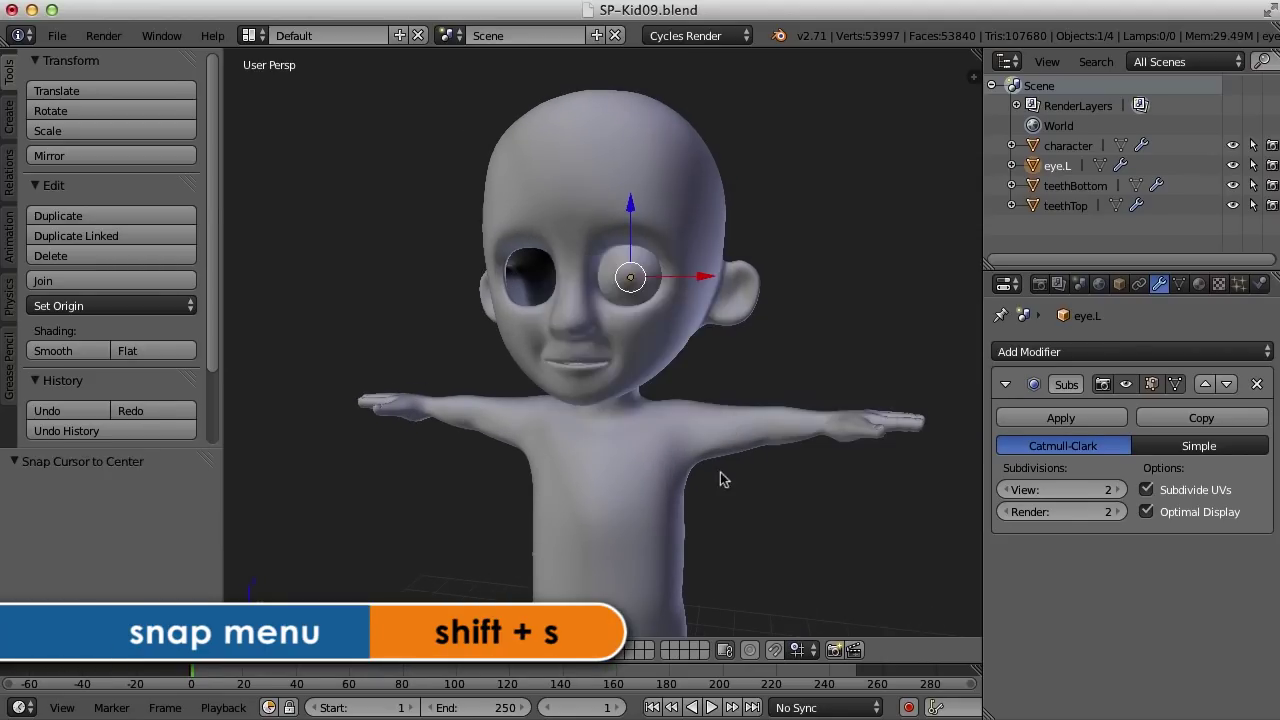
scroll(726, 483, down, 3)
shift+middle_drag(714, 480, 716, 437)
scroll(719, 438, up, 3)
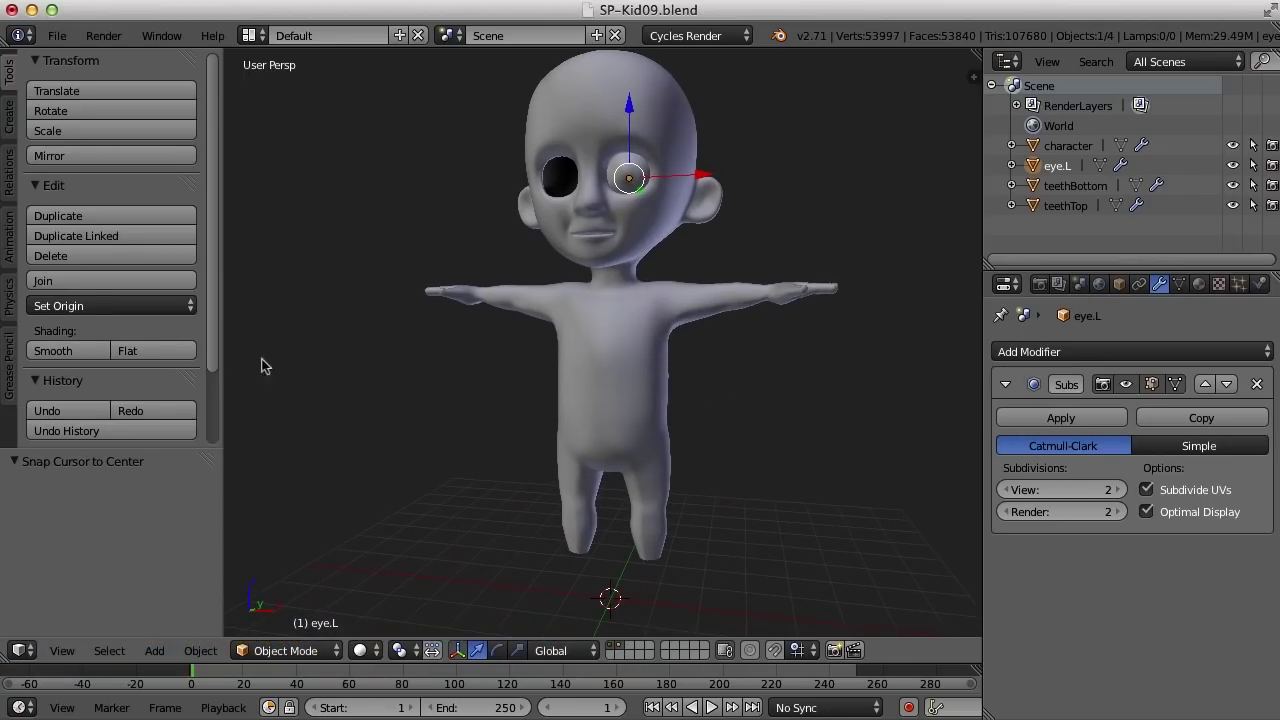
Step: Set eye.L's origin to the 3D cursor
click(90, 307)
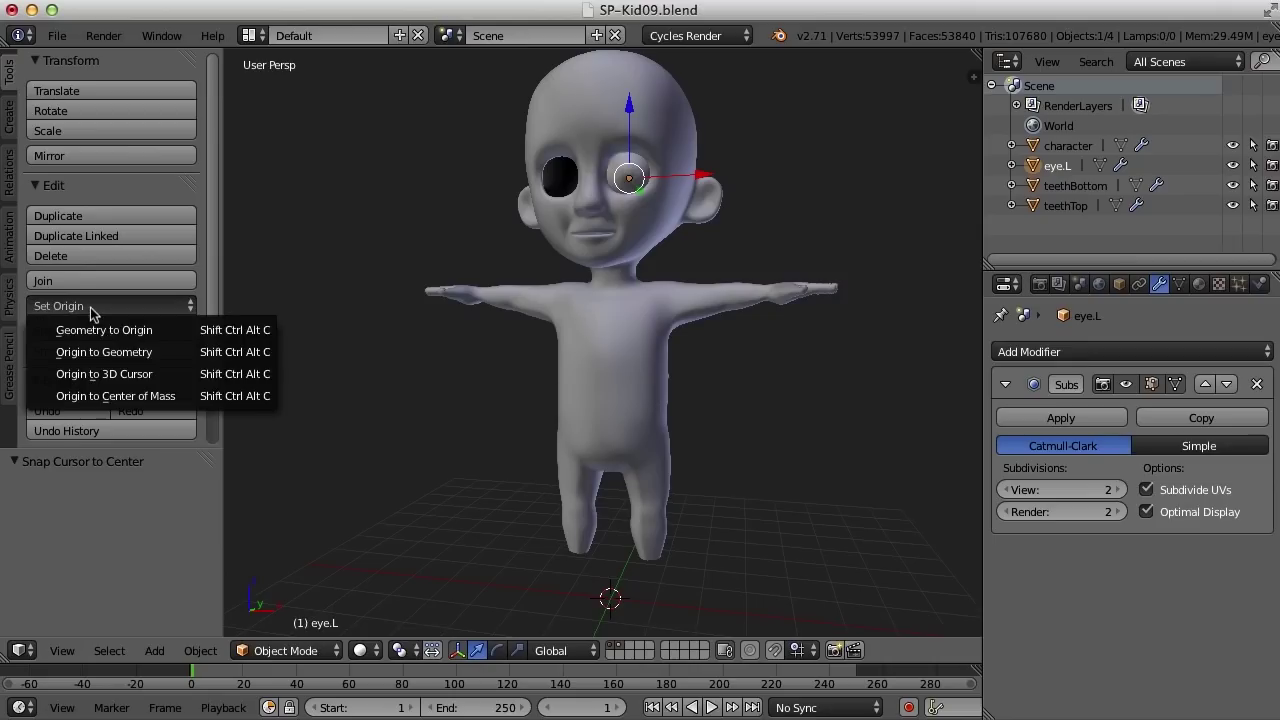
click(180, 382)
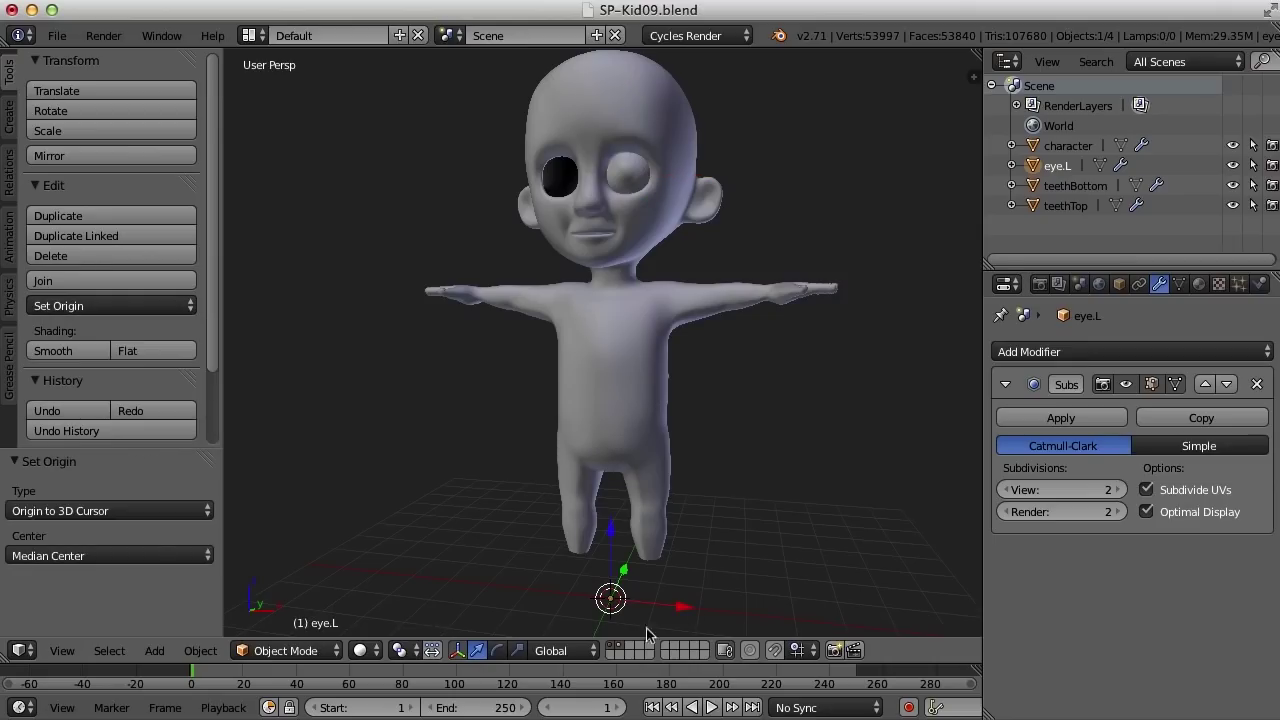
mouse_move(697, 488)
middle_down()
mouse_move(706, 494)
mouse_move(714, 474)
middle_up()
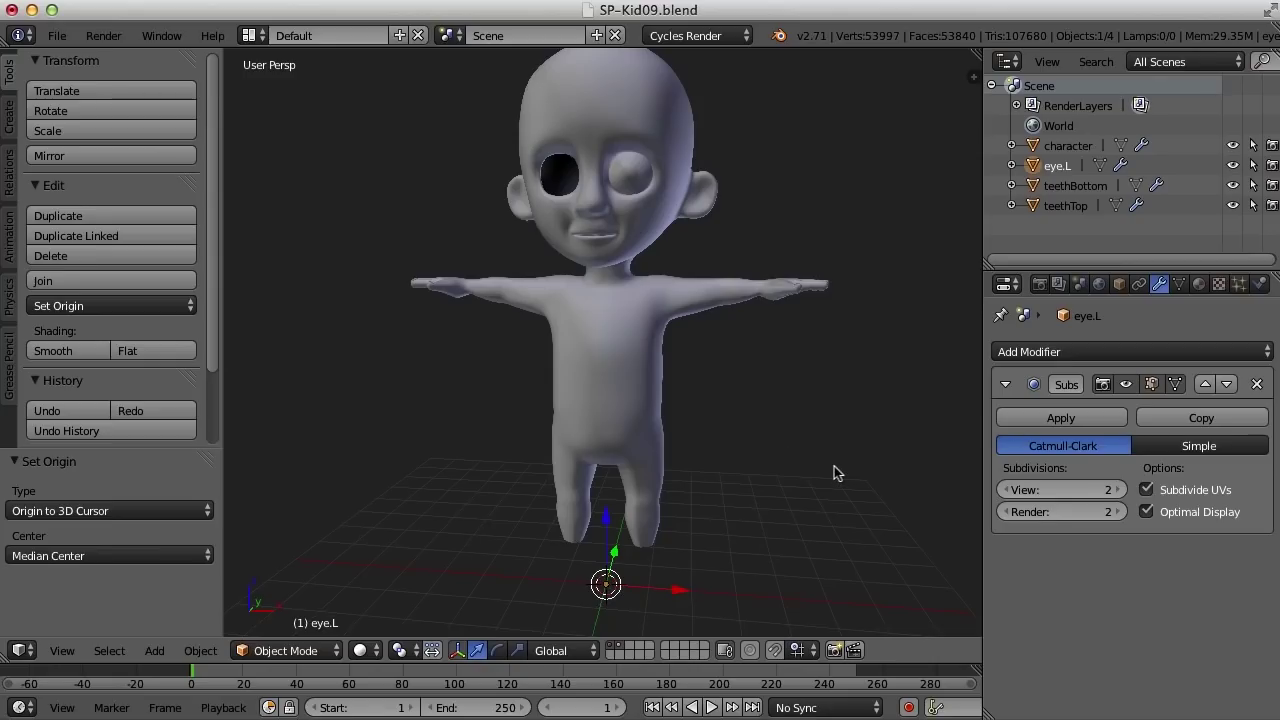
Step: Mirror eye.L across the X axis with a Mirror modifier placed above the Subdivision Surface modifier, and apply the mirror
click(1146, 352)
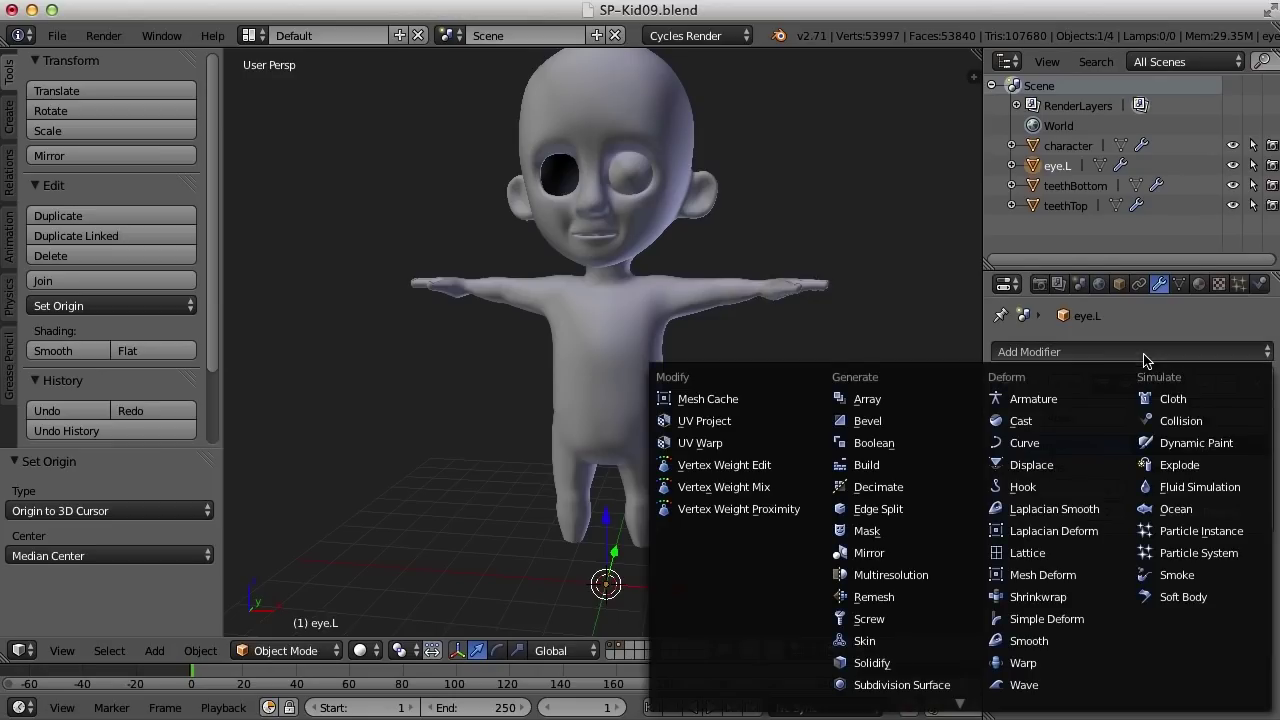
click(920, 558)
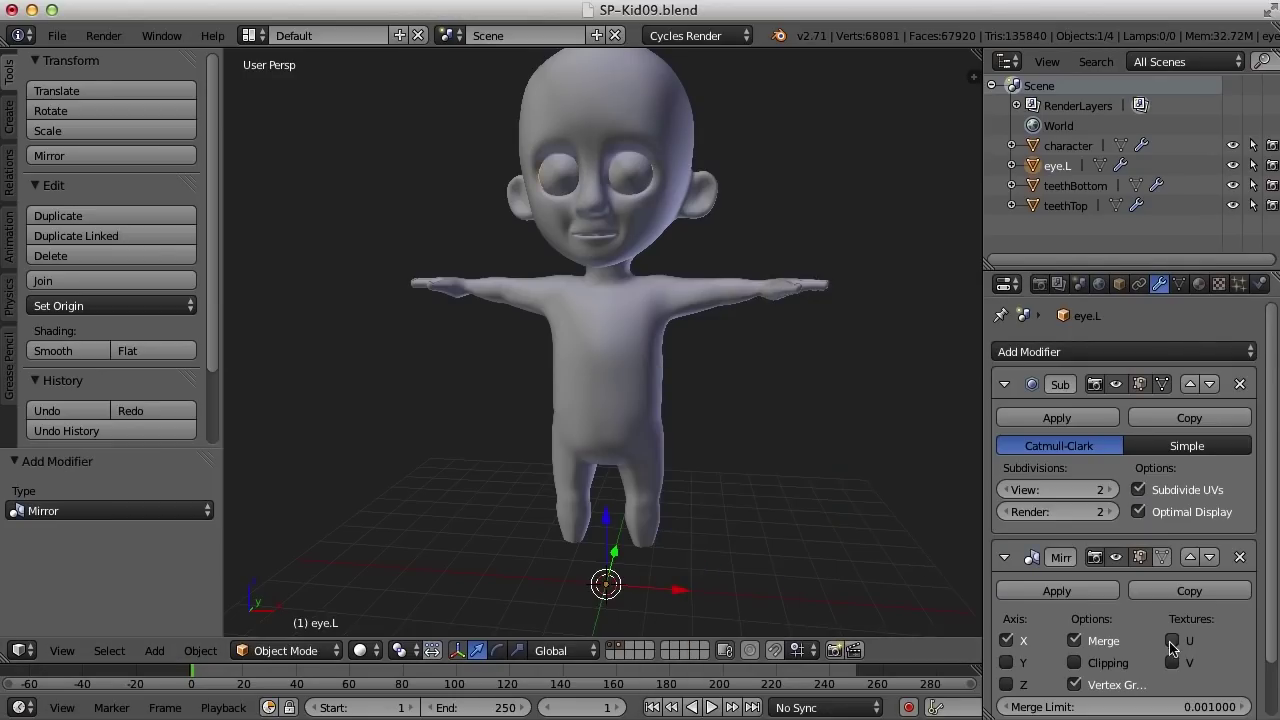
click(1192, 559)
middle_drag(900, 450, 855, 458)
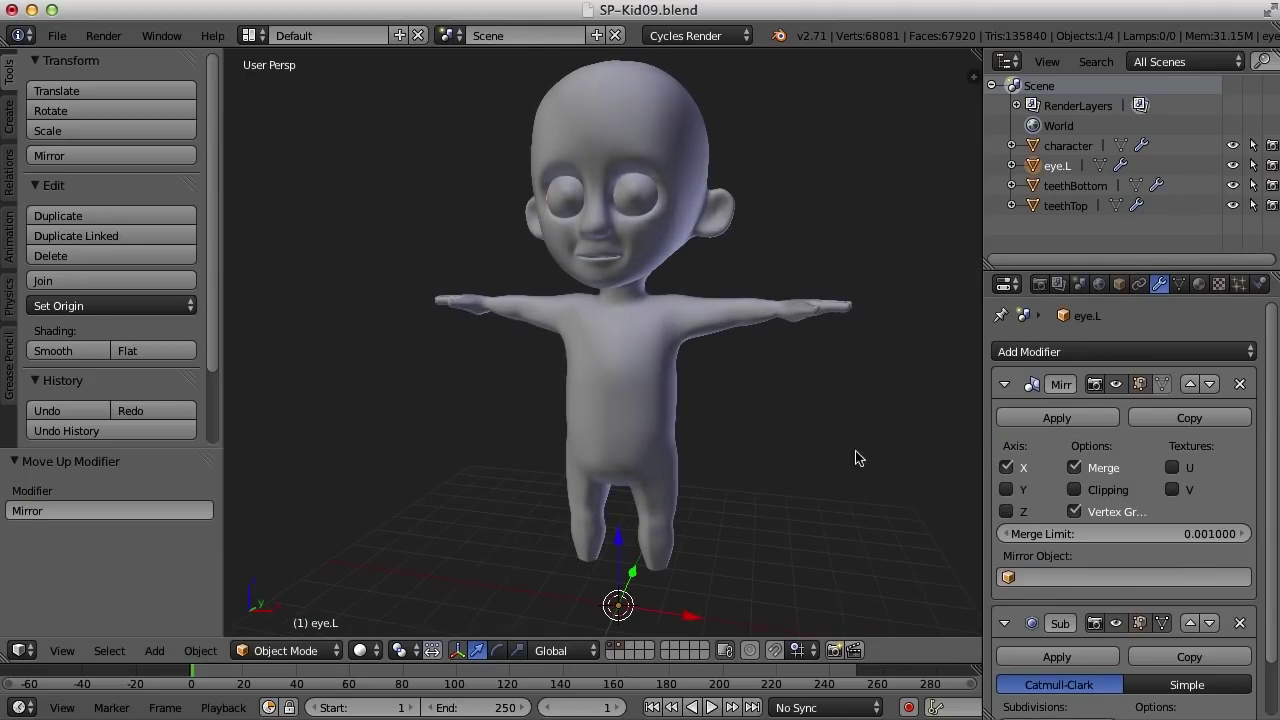
click(1076, 418)
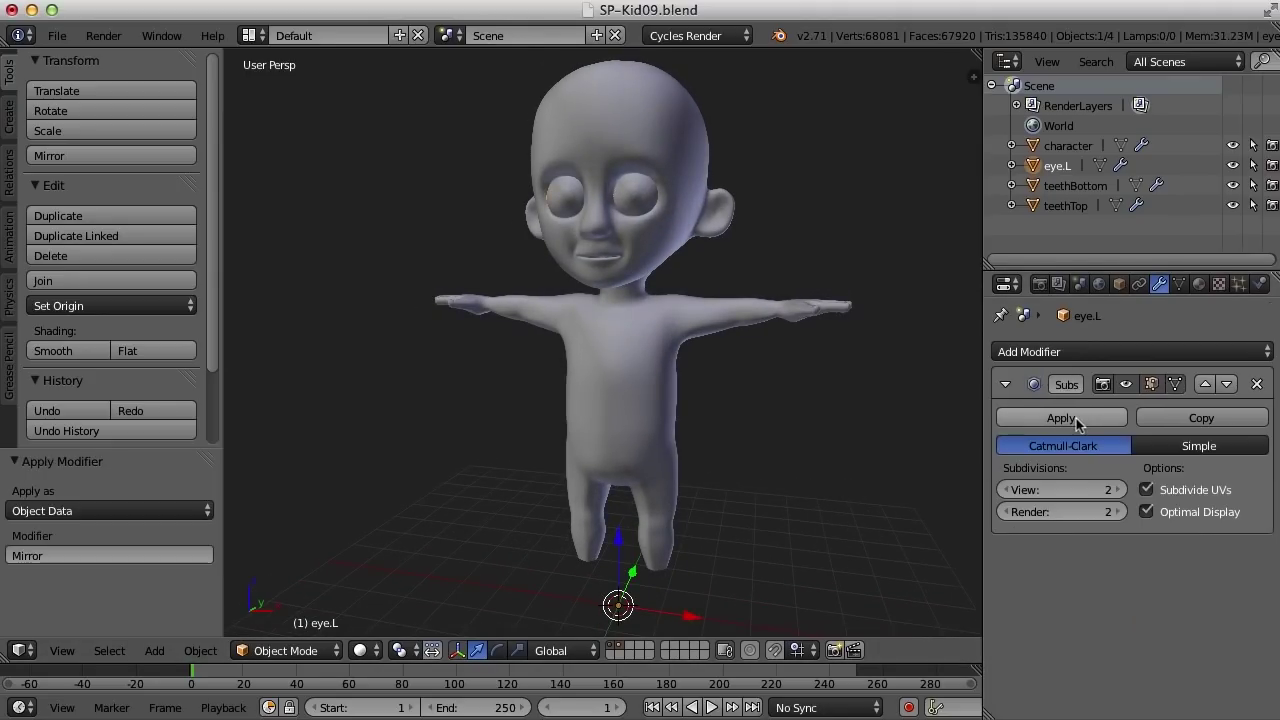
Step: Rename the mirrored eye.L object as eyes
double_click(1066, 166)
text(eyes)
key(Return)
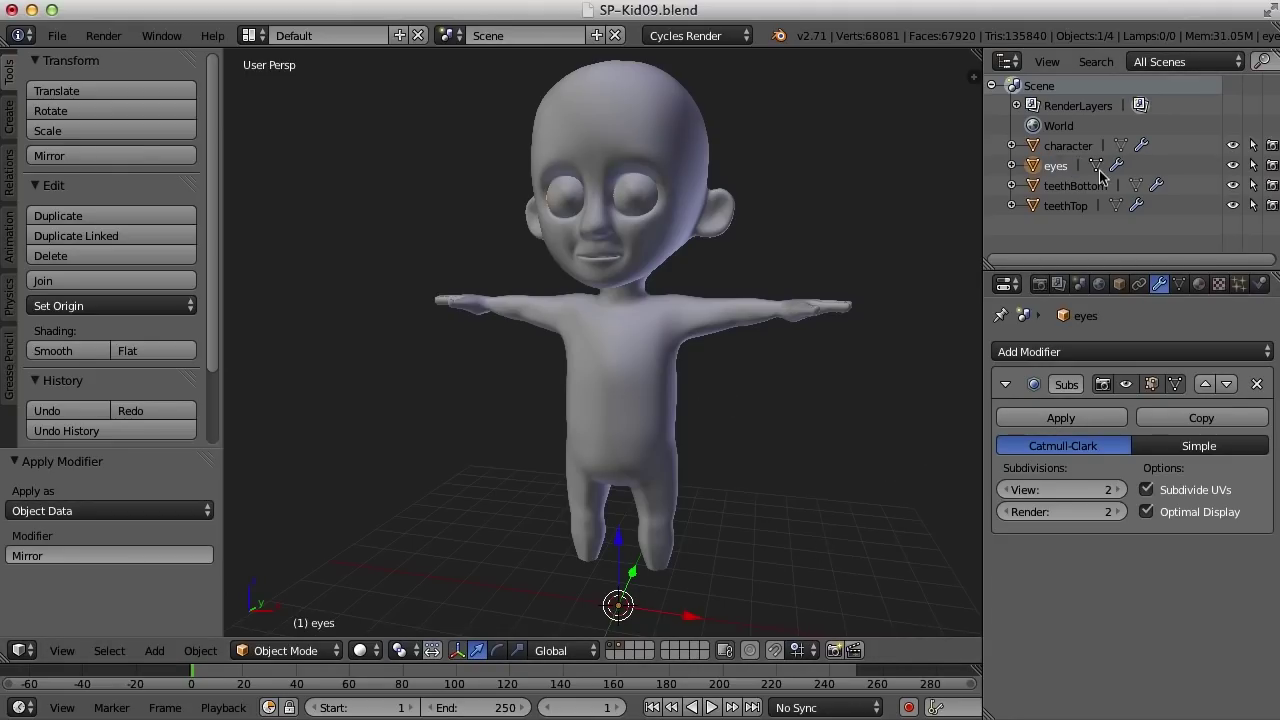
Step: Hide and unhide the eyes object to check that both eyeballs belong to it
click(1233, 166)
click(1233, 166)
mouse_move(904, 331)
middle_down()
mouse_move(834, 380)
mouse_move(847, 386)
mouse_move(751, 389)
mouse_move(782, 395)
middle_up()
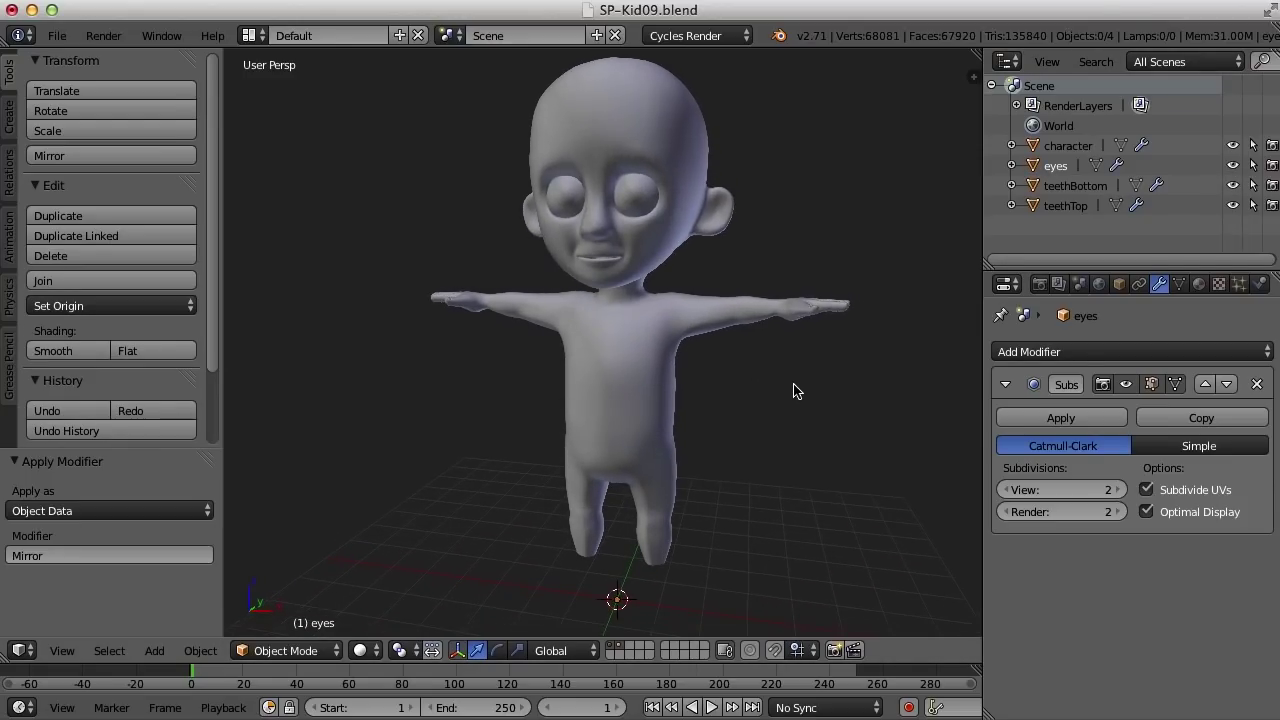
Step: Select the eyes and the character body in turn, deselect everything, and inspect the whole character with both eyes
right_click(642, 194)
middle_drag(903, 409, 827, 362)
middle_drag(741, 392, 674, 386)
right_click(674, 386)
middle_drag(783, 400, 799, 437)
key(a)
scroll(790, 412, up, 1)
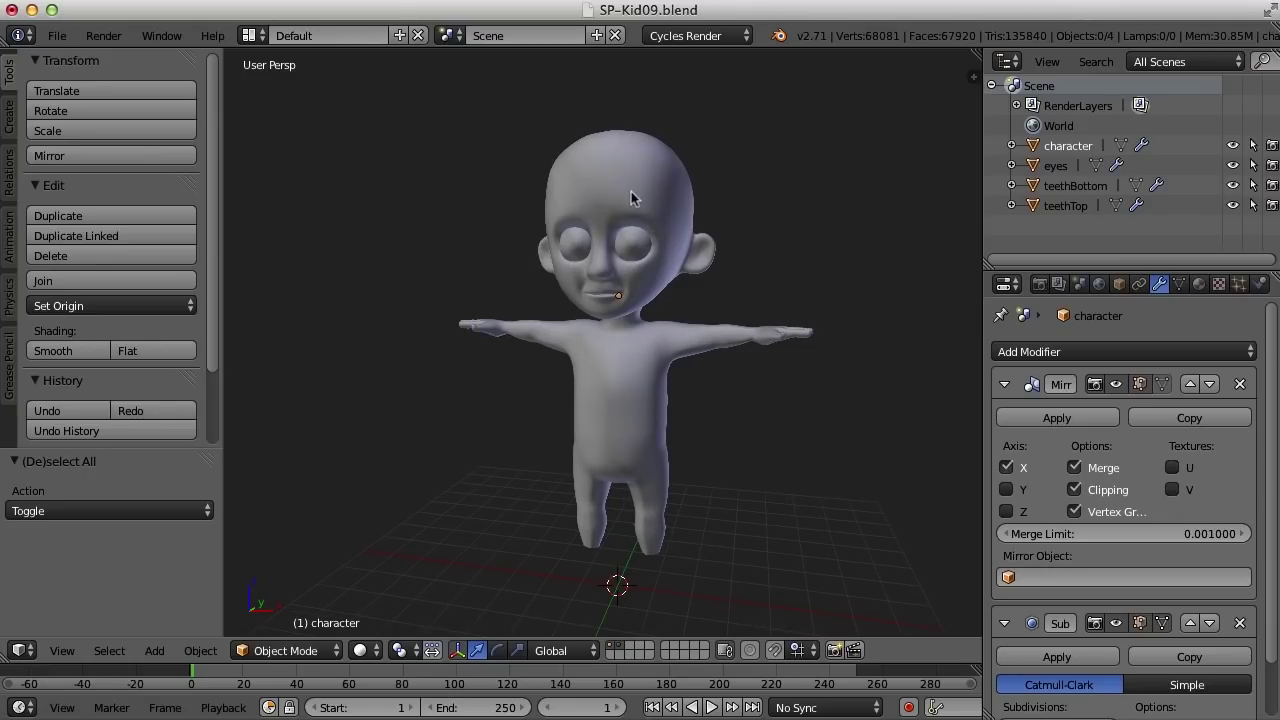
mouse_move(743, 279)
middle_down()
mouse_move(771, 297)
mouse_move(820, 291)
mouse_move(755, 297)
mouse_move(786, 294)
mouse_move(758, 297)
mouse_move(696, 252)
mouse_move(755, 292)
mouse_move(742, 311)
mouse_move(797, 309)
mouse_move(766, 314)
mouse_move(735, 298)
middle_up()
scroll(765, 313, down, 2)
scroll(740, 305, up, 3)
scroll(741, 305, down, 2)
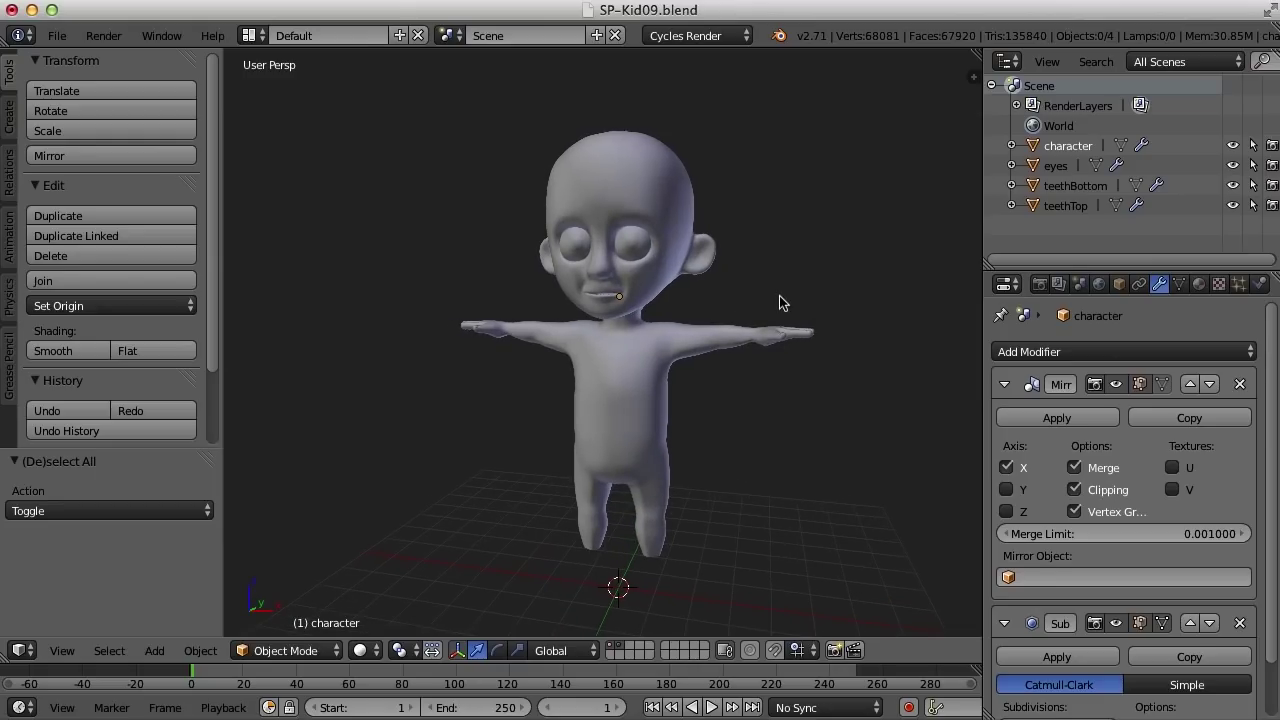